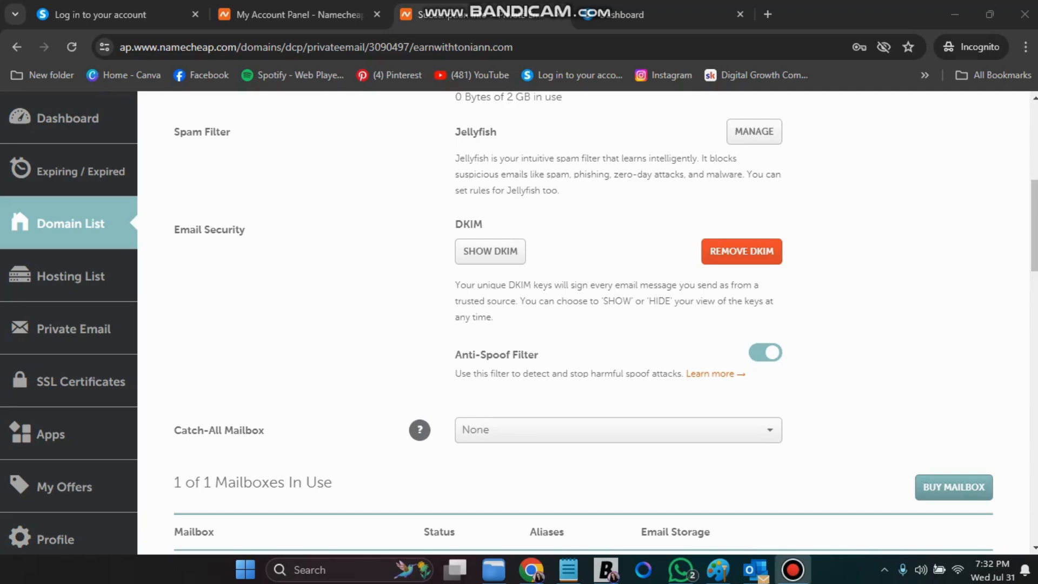
From the mailbox's dropdown beside Edit Storage, choose Open Webmail to launch it in a new tab
scroll(583, 321, "up", 7)
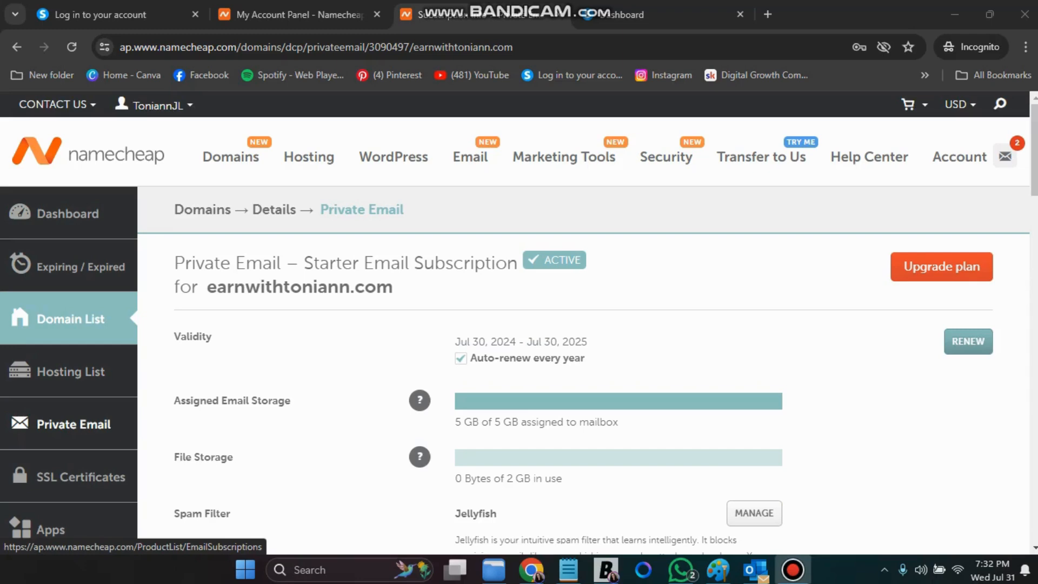
scroll(519, 324, "down", 4)
scroll(519, 324, "down", 10)
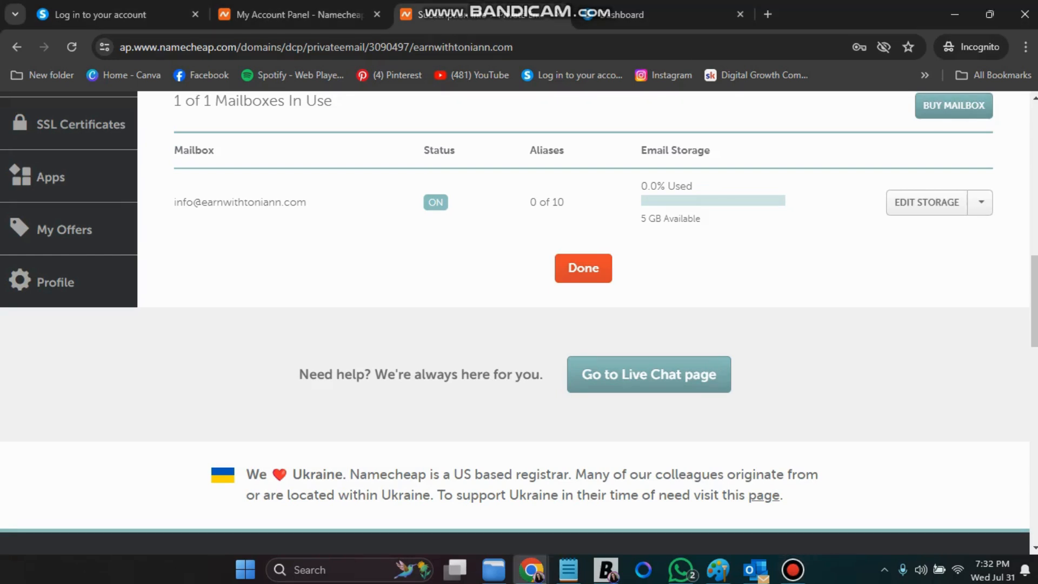
left_click(981, 203)
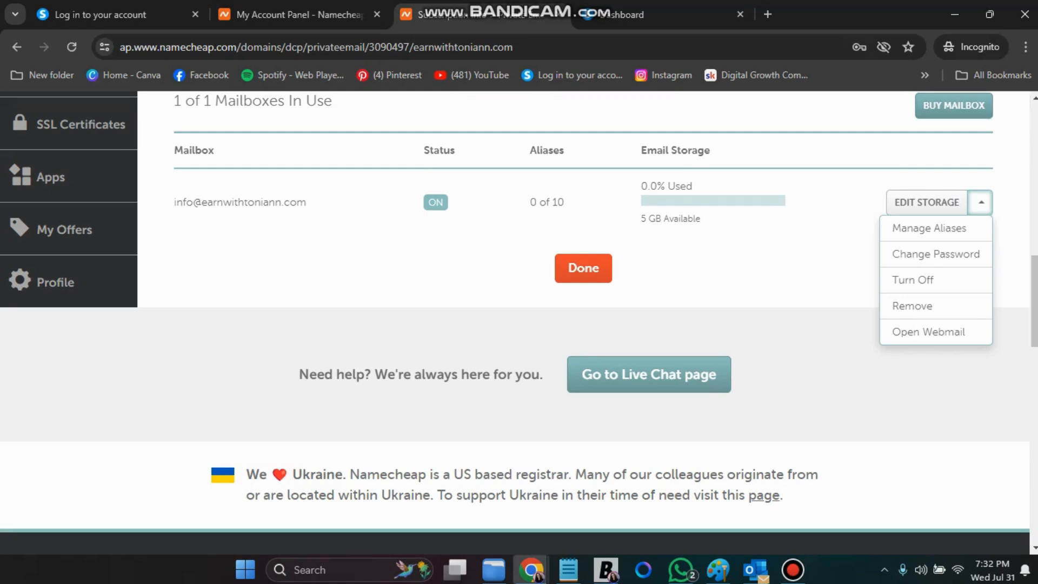
left_click(929, 332)
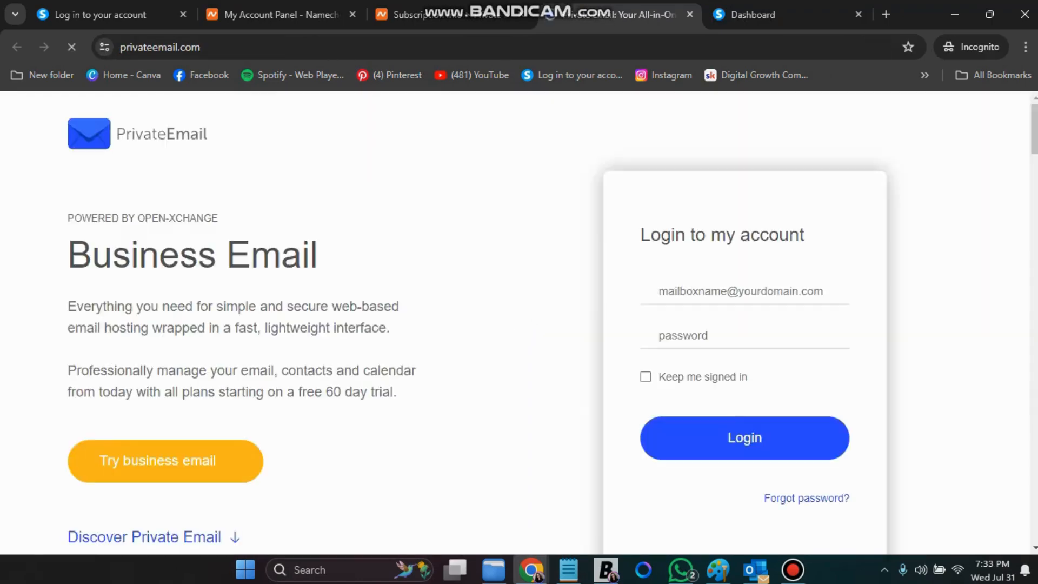
Paste the mailbox password into the PrivateEmail login password field
left_click(732, 335)
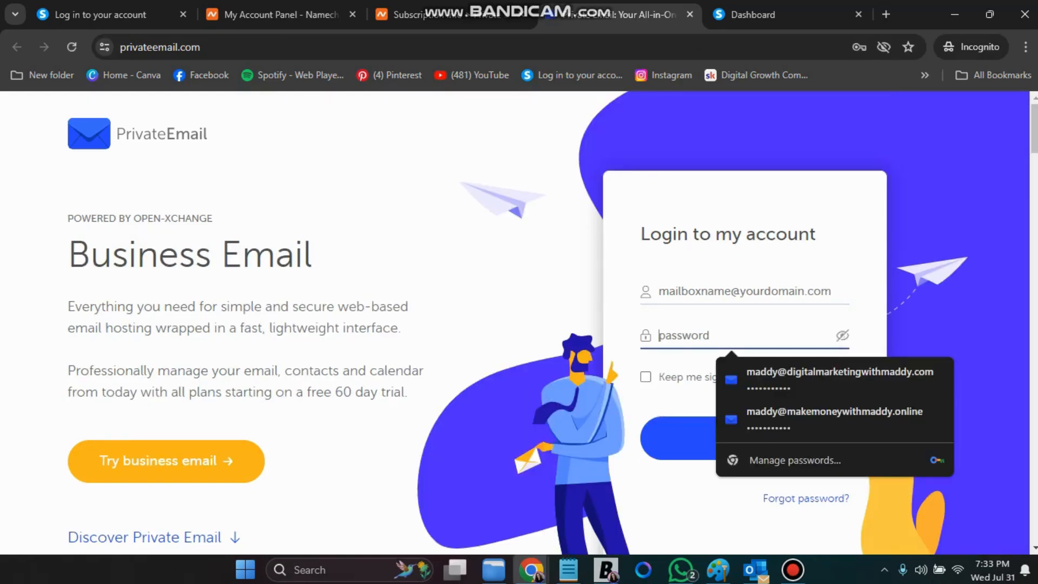
right_click(695, 335)
left_click(757, 204)
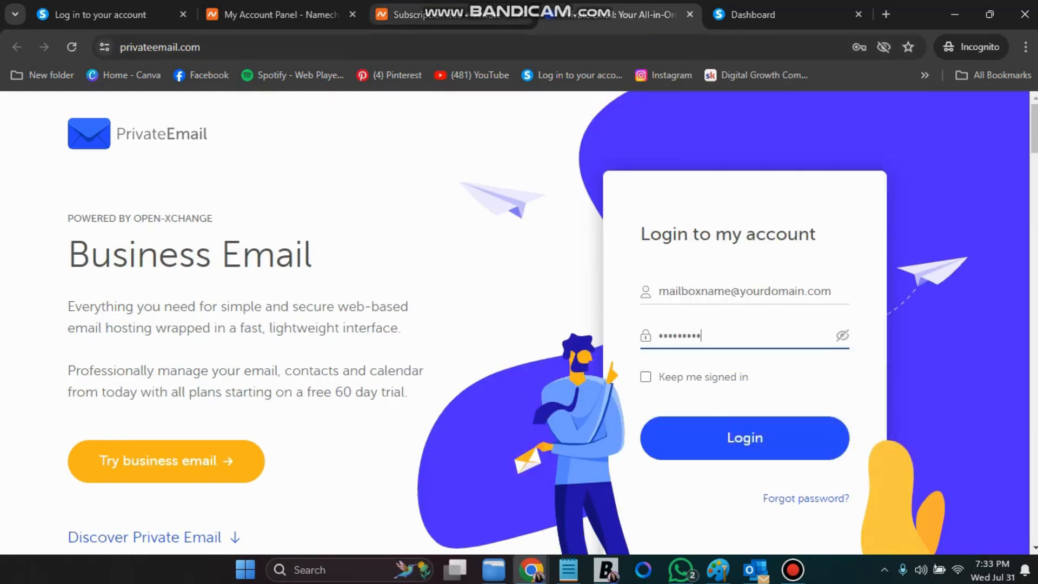
Copy the full mailbox address from the Namecheap mailbox list
left_click(453, 14)
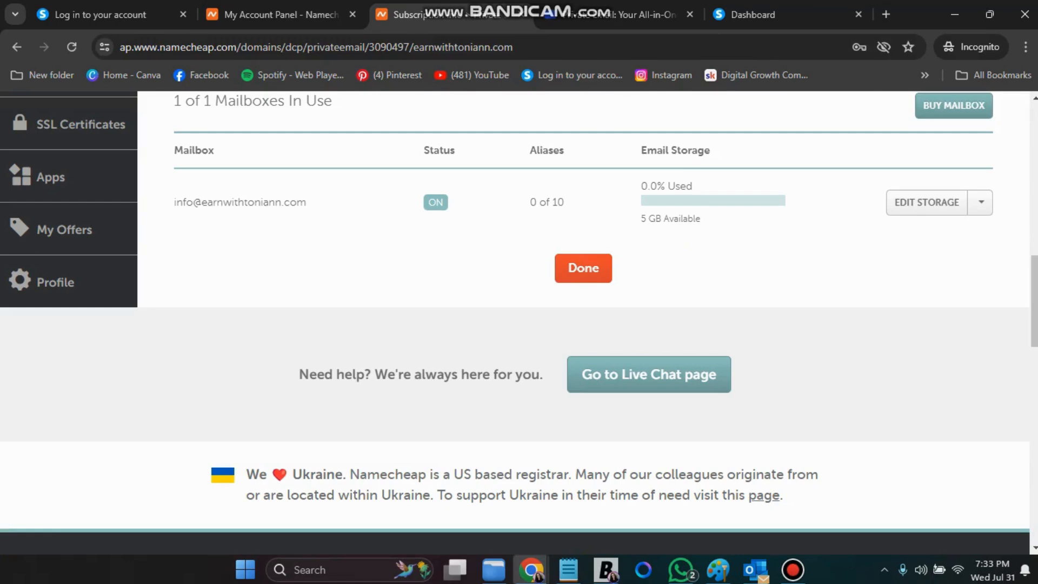
left_click_drag(307, 202, 174, 147)
left_click(309, 203)
left_click_drag(173, 186, 238, 203)
left_click(238, 203)
left_click_drag(174, 202, 307, 202)
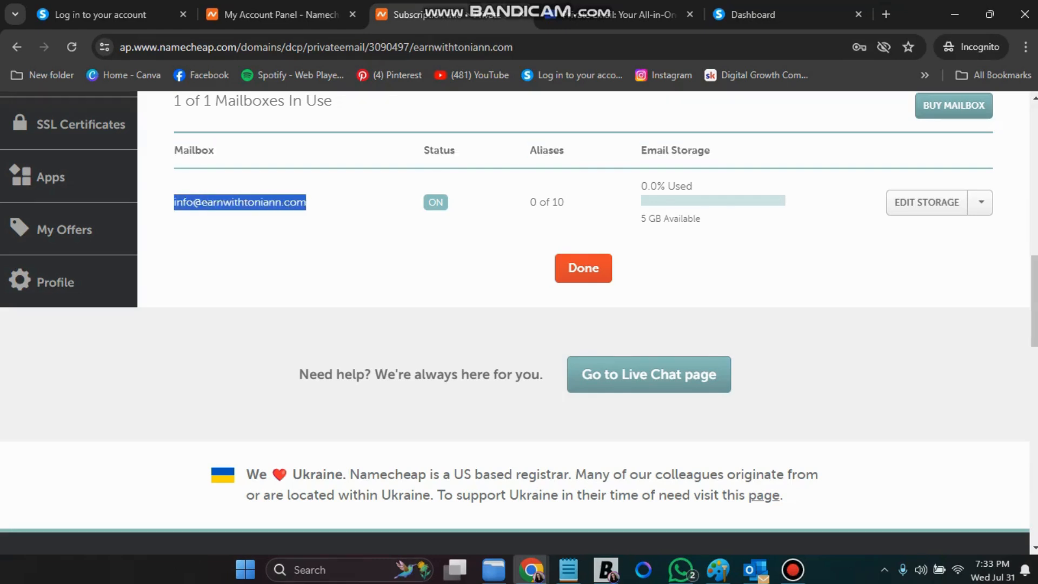
right_click(295, 203)
left_click(319, 222)
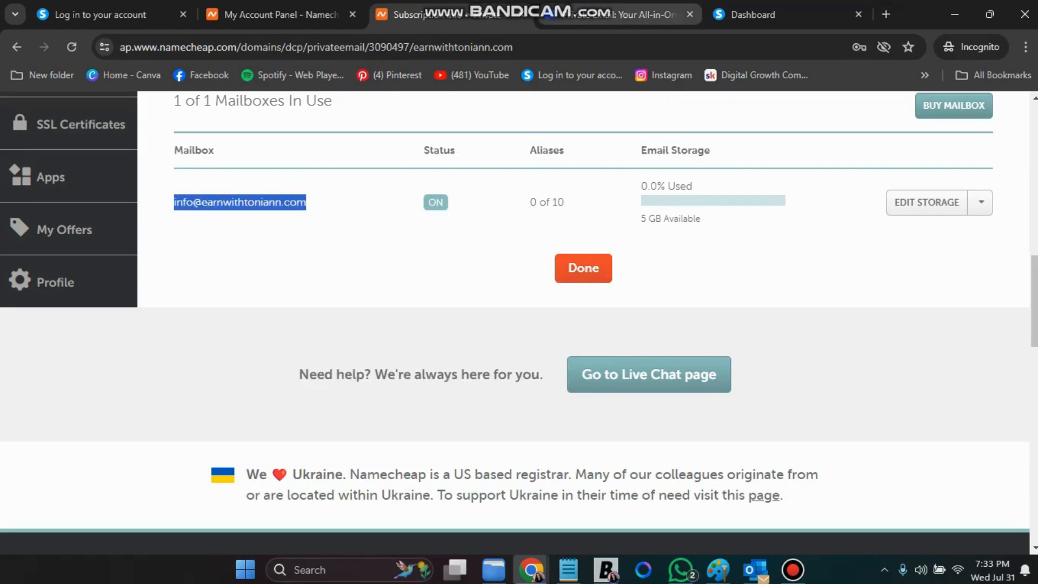
Paste the mailbox address as the username and submit the webmail login
left_click(616, 15)
left_click(719, 292)
right_click(720, 292)
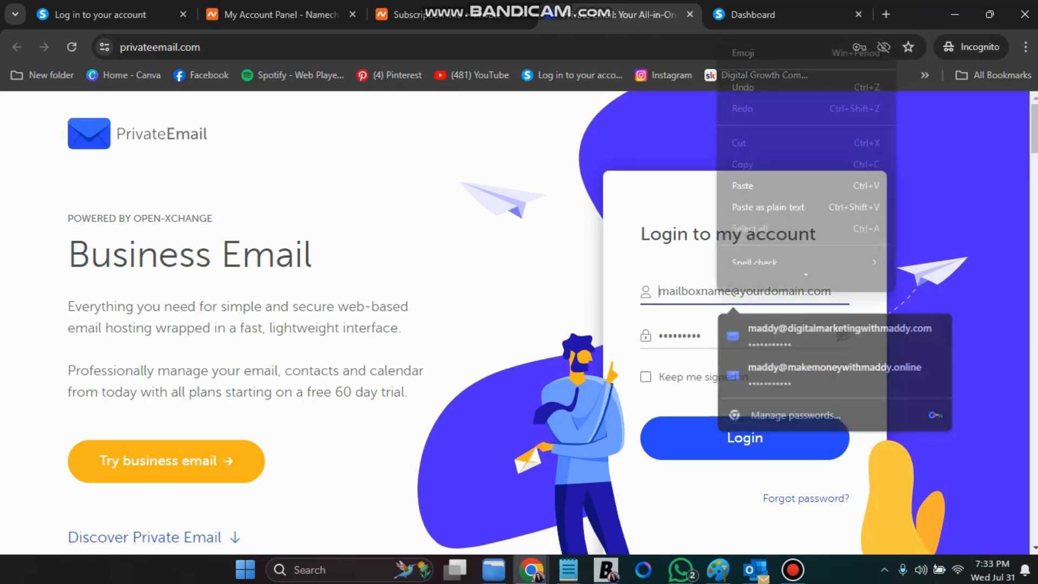
left_click(768, 199)
left_click(745, 438)
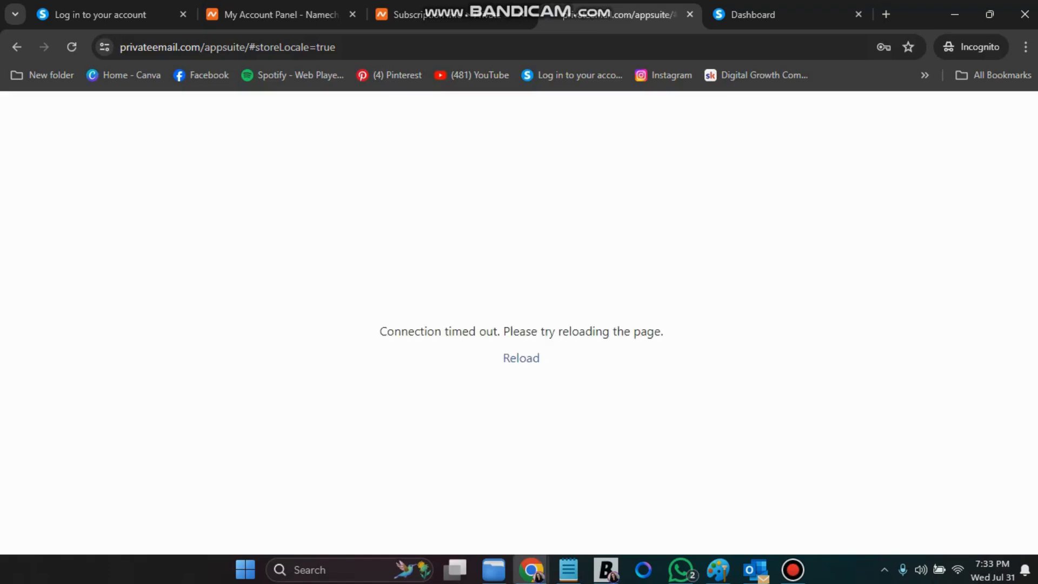
Reload the timed-out webmail, dismiss the What's new notice and tour, then return to Namecheap
left_click(521, 358)
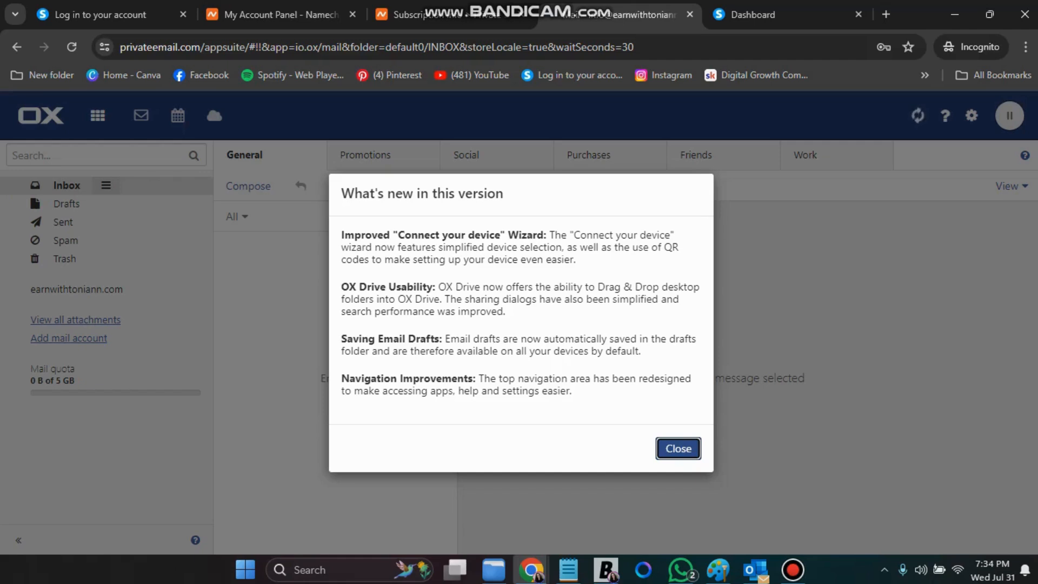
key("Return")
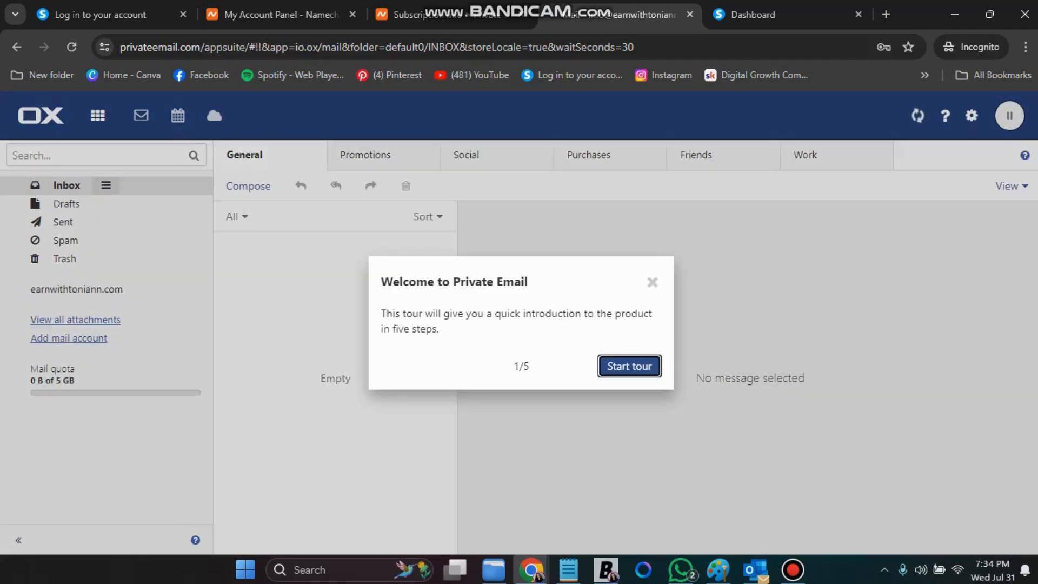
key("Escape")
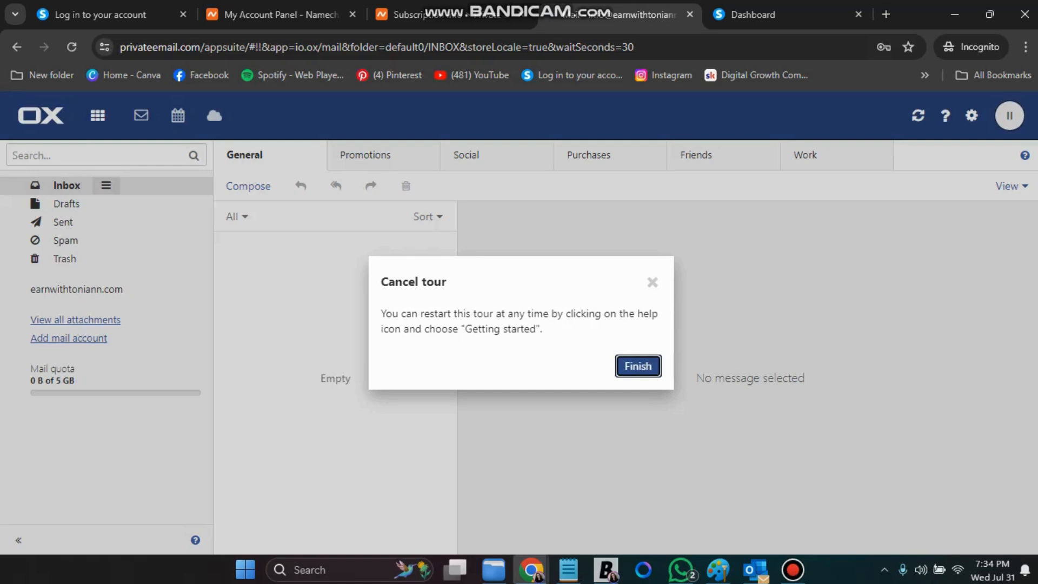
key("Return")
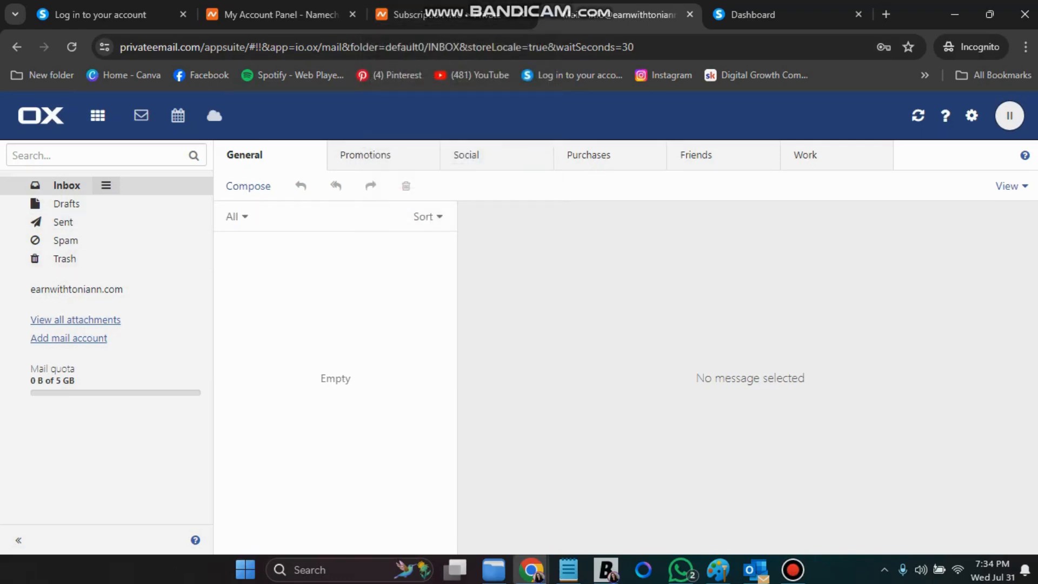
left_click(433, 15)
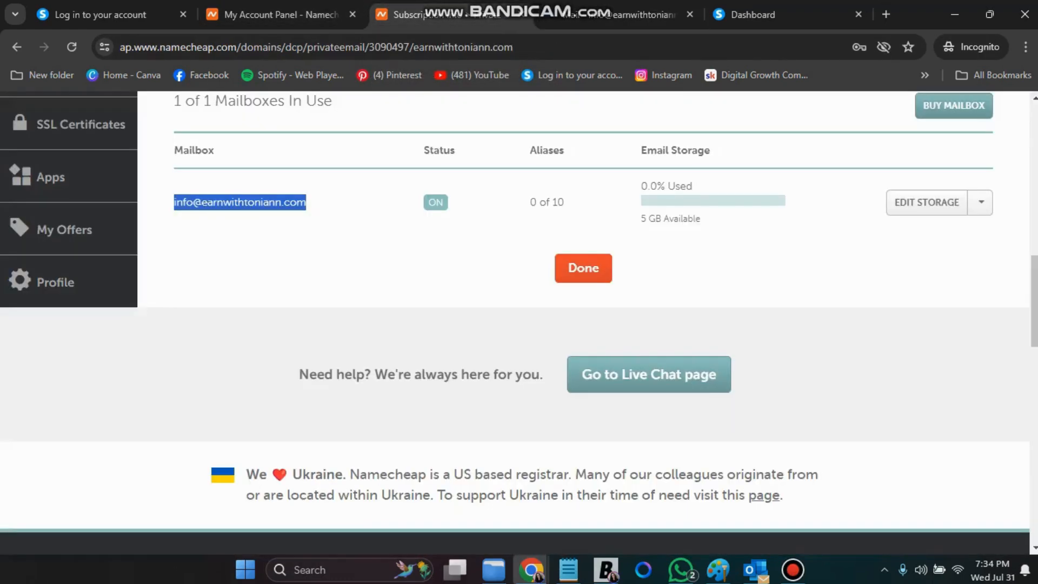
Copy the mailbox address, then open Settings from the systeme.io dashboard's avatar menu
right_click(297, 204)
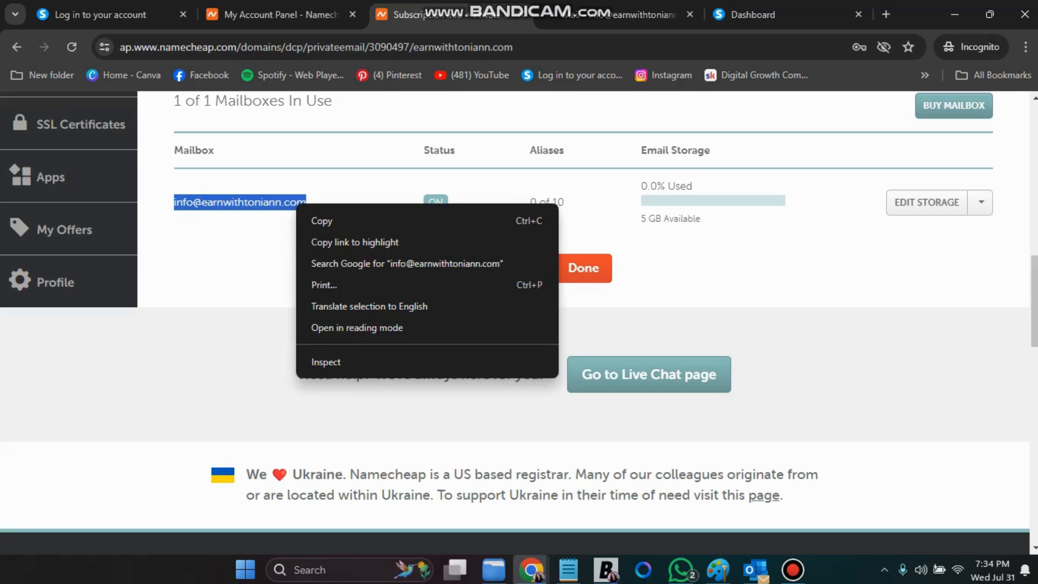
left_click(321, 221)
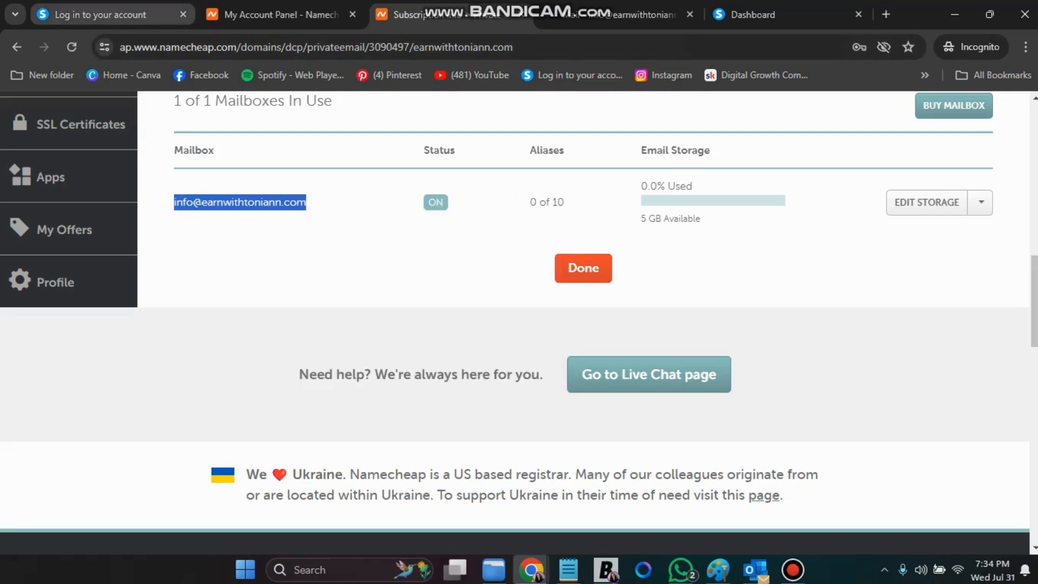
left_click(100, 15)
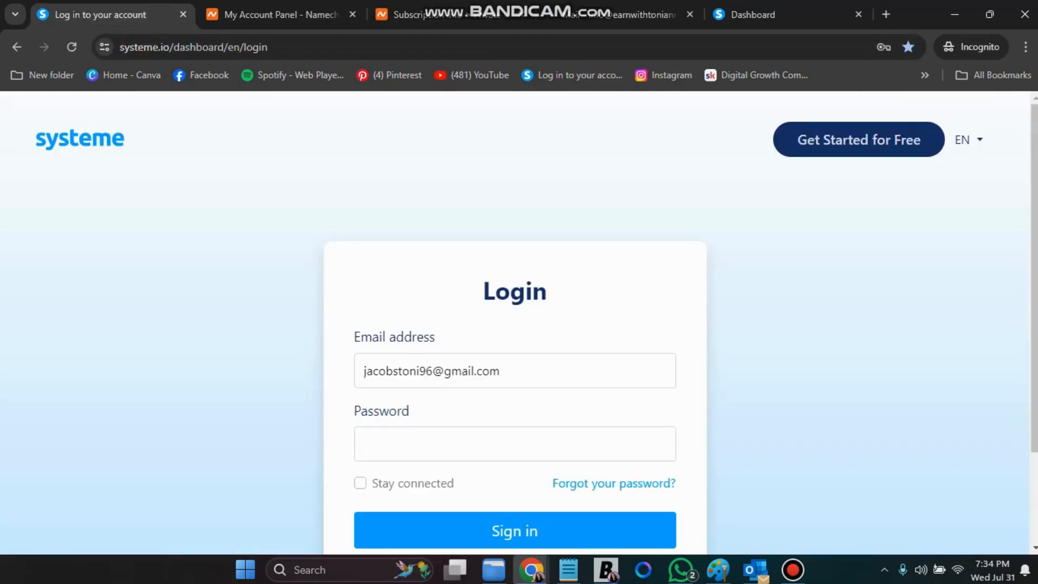
left_click(757, 14)
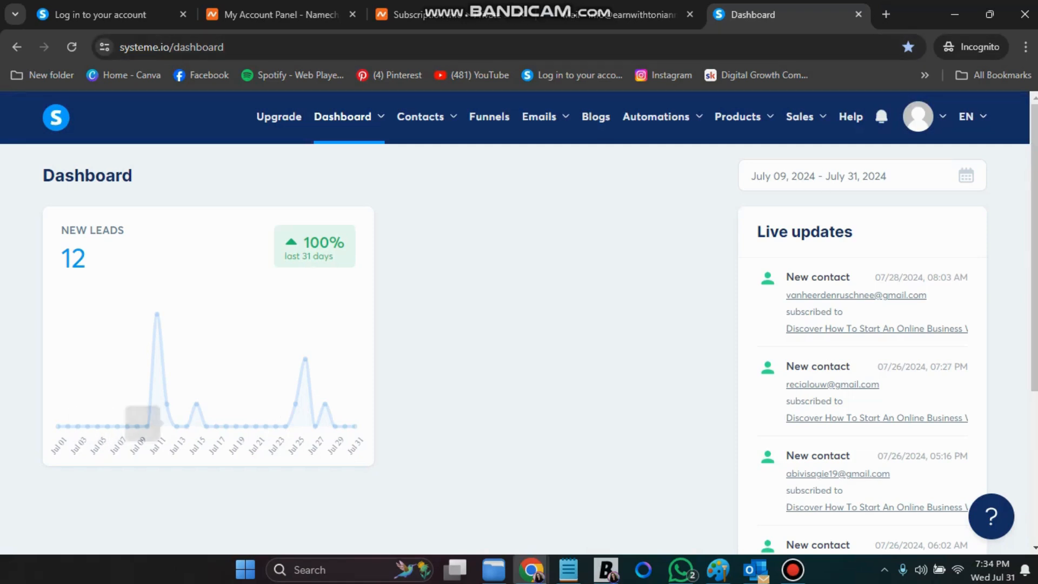
mouse_move(923, 117)
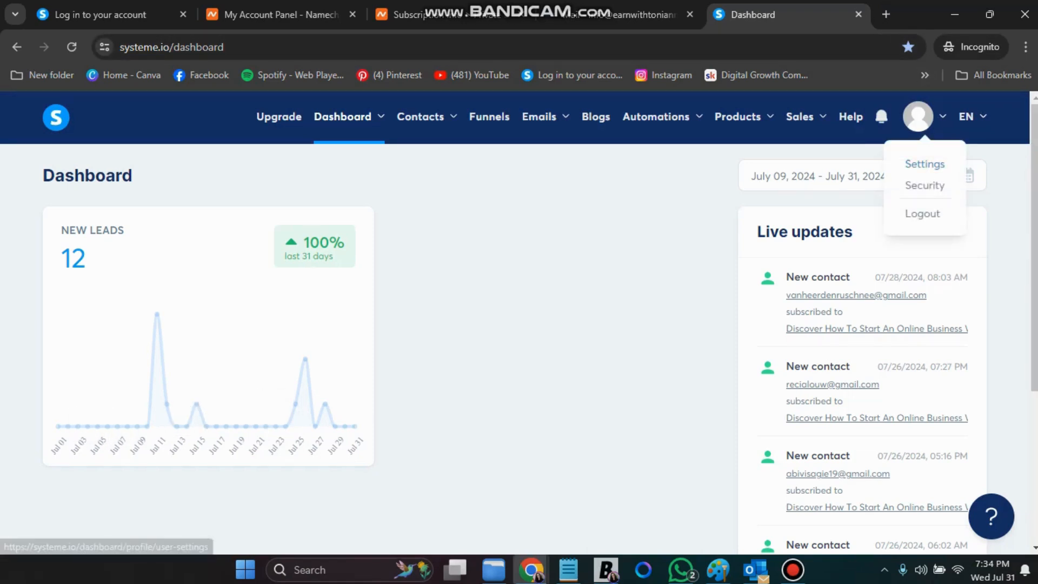
left_click(925, 164)
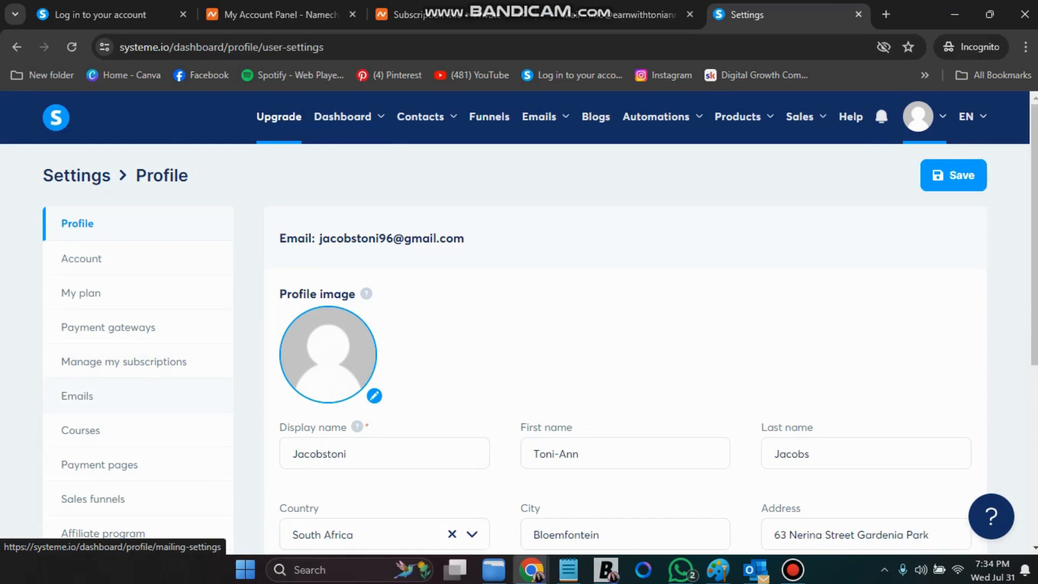
Under Settings > Emails, add the copied custom-domain mailbox as a new sender email and save
left_click(77, 396)
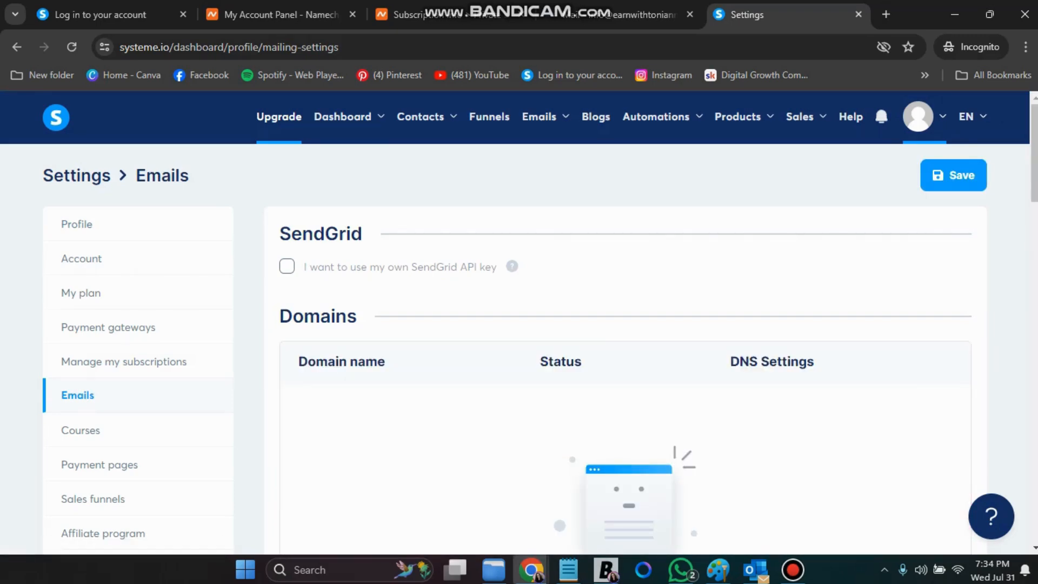
scroll(519, 323, "down", 13)
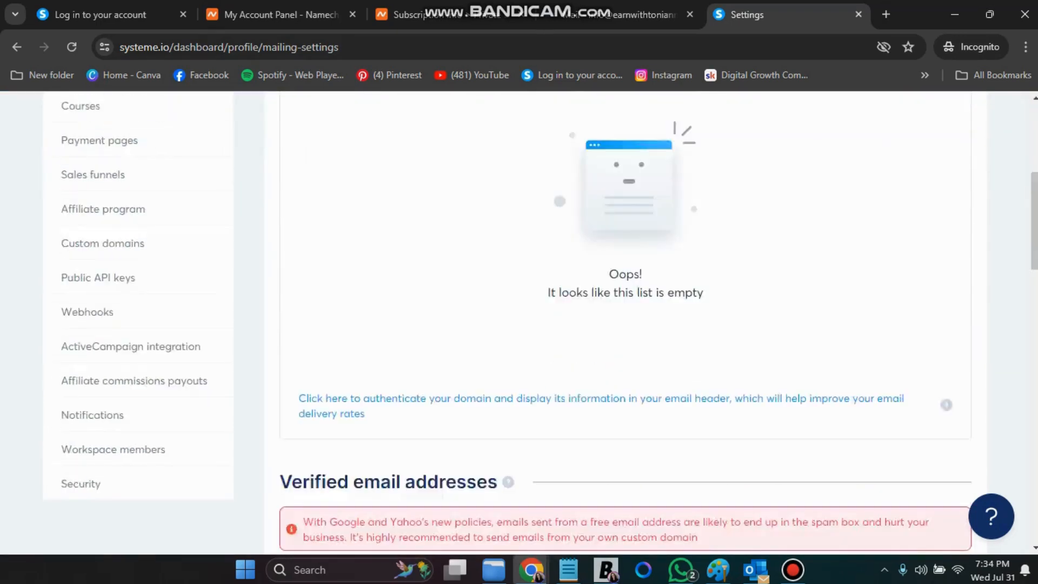
scroll(519, 322, "down", 2)
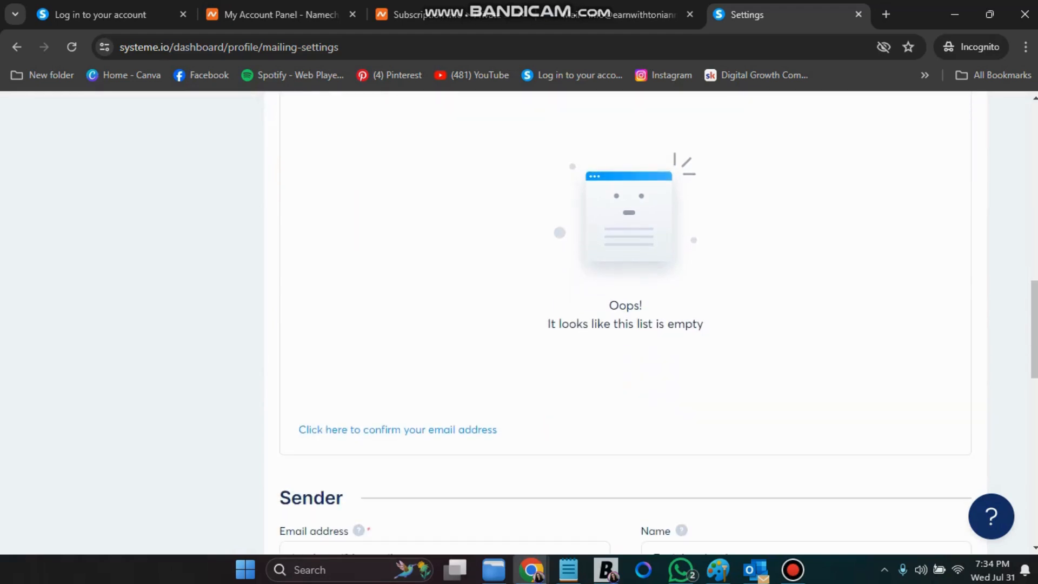
scroll(519, 322, "down", 2)
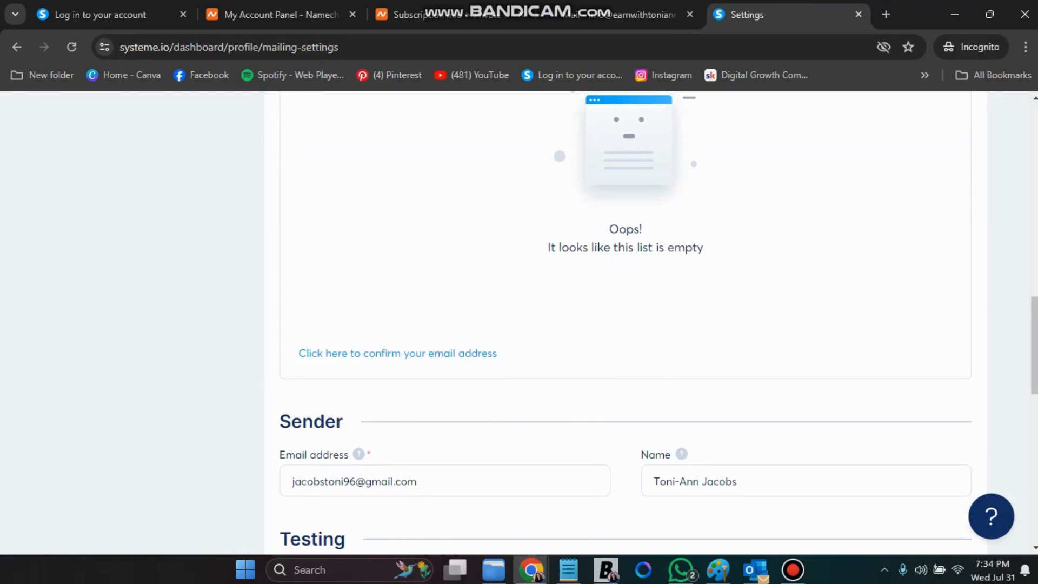
left_click(398, 353)
left_click(351, 340)
right_click(351, 341)
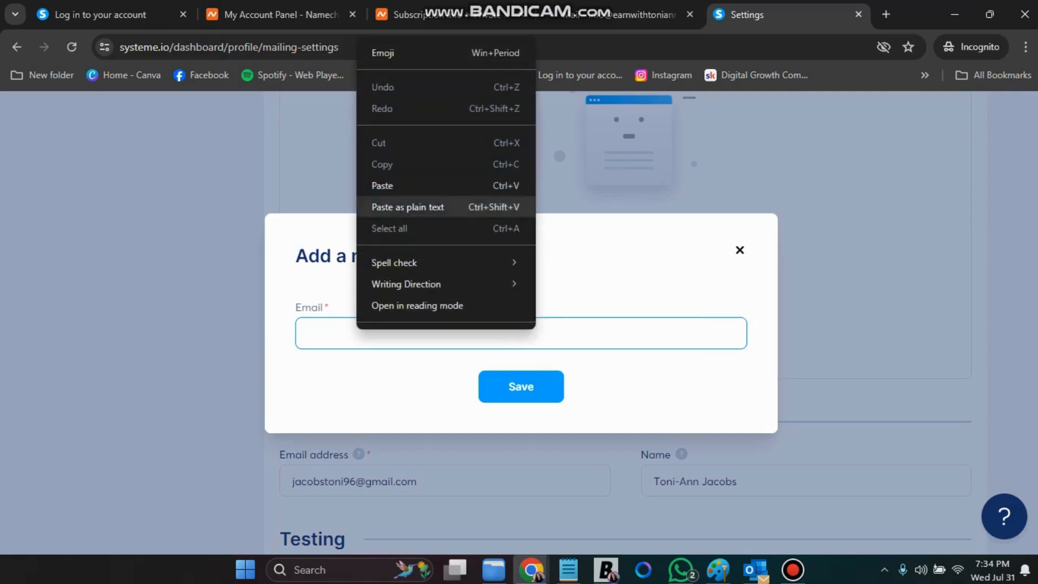
left_click(389, 206)
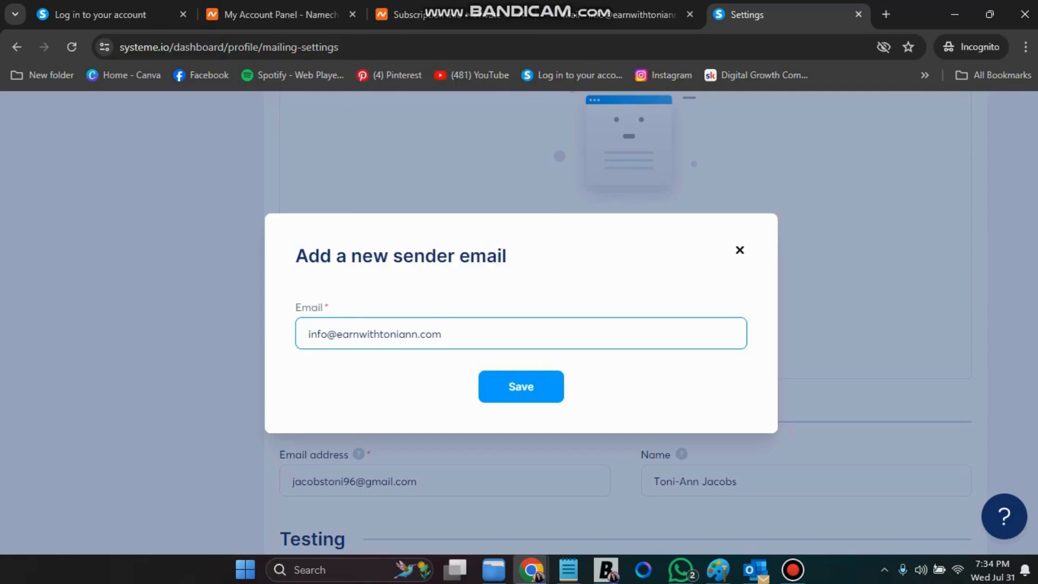
left_click(520, 386)
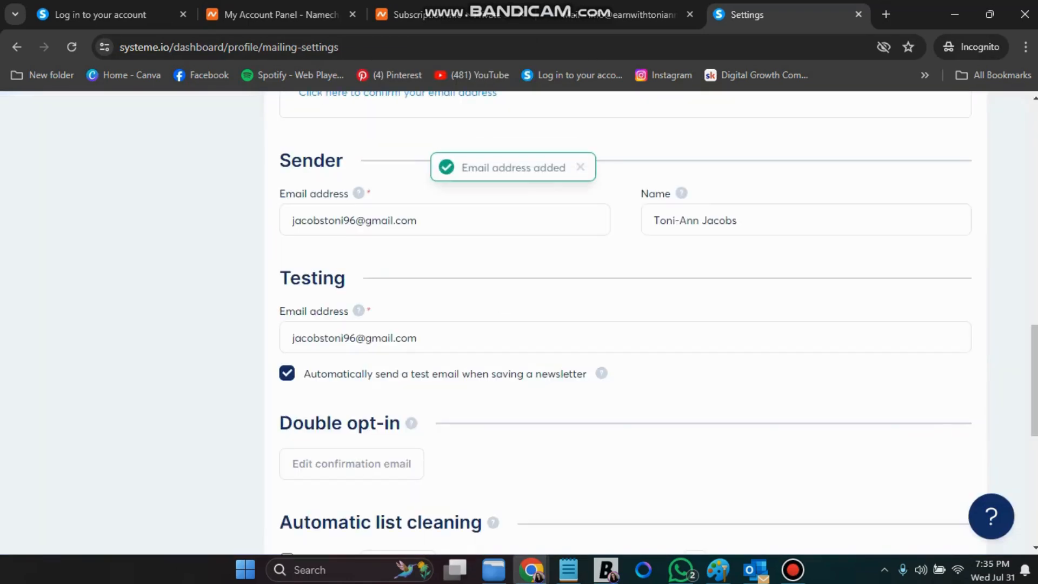
scroll(625, 323, "up", 5)
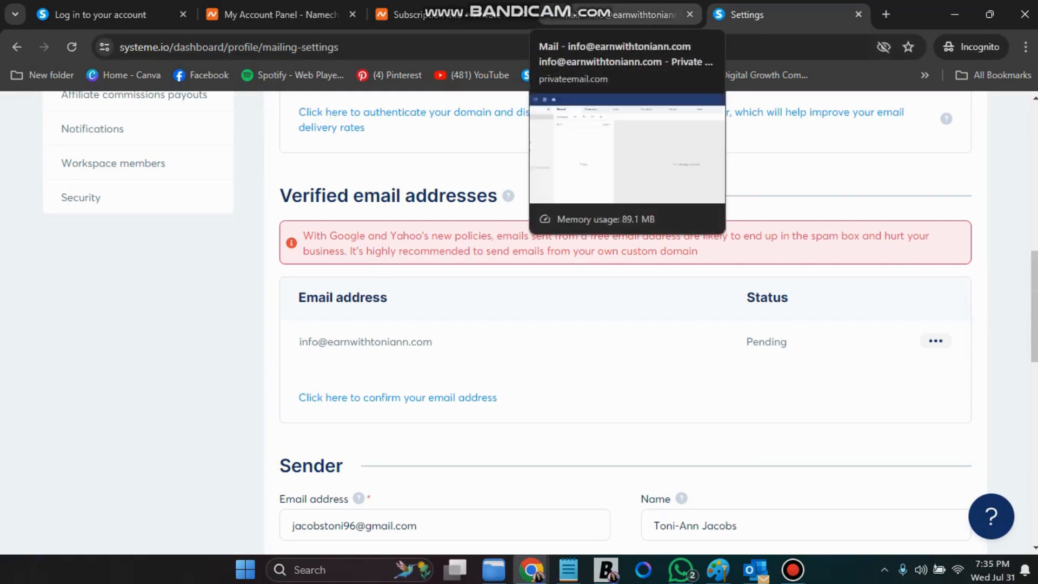
Refresh the webmail inbox, open systeme.io's confirmation email and follow its 'here' link
left_click(622, 15)
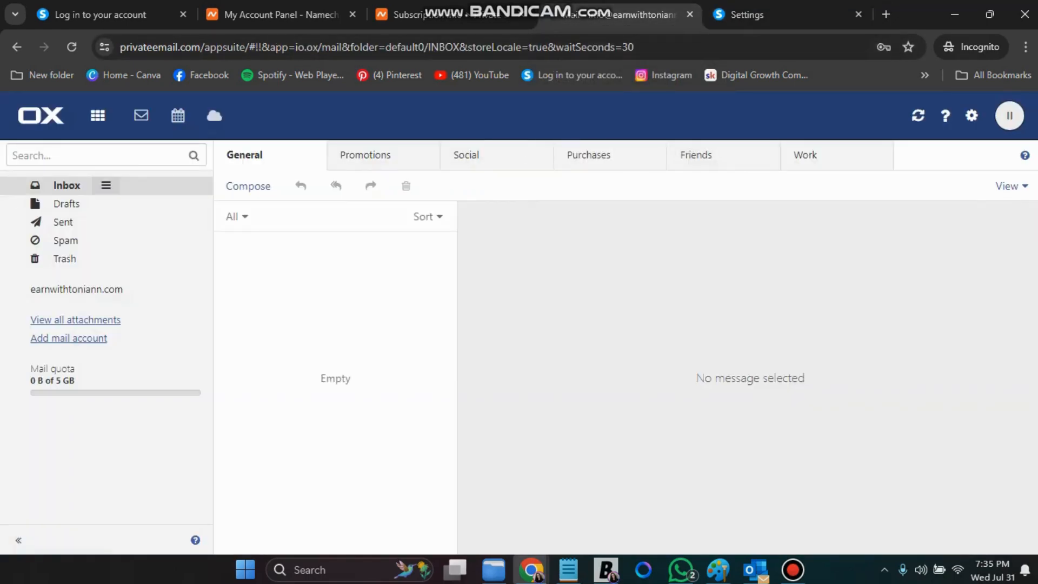
left_click(918, 115)
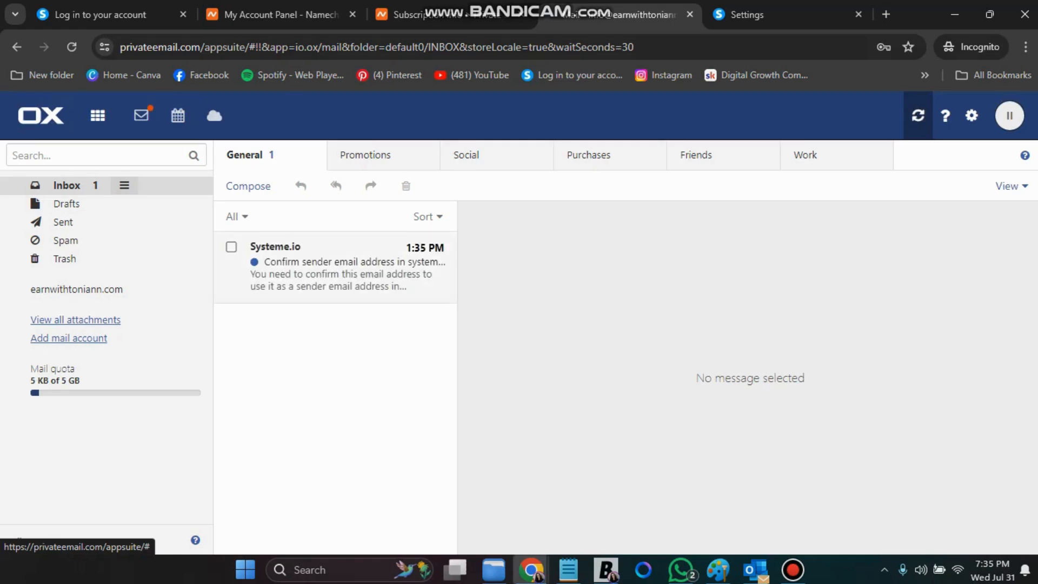
left_click(335, 268)
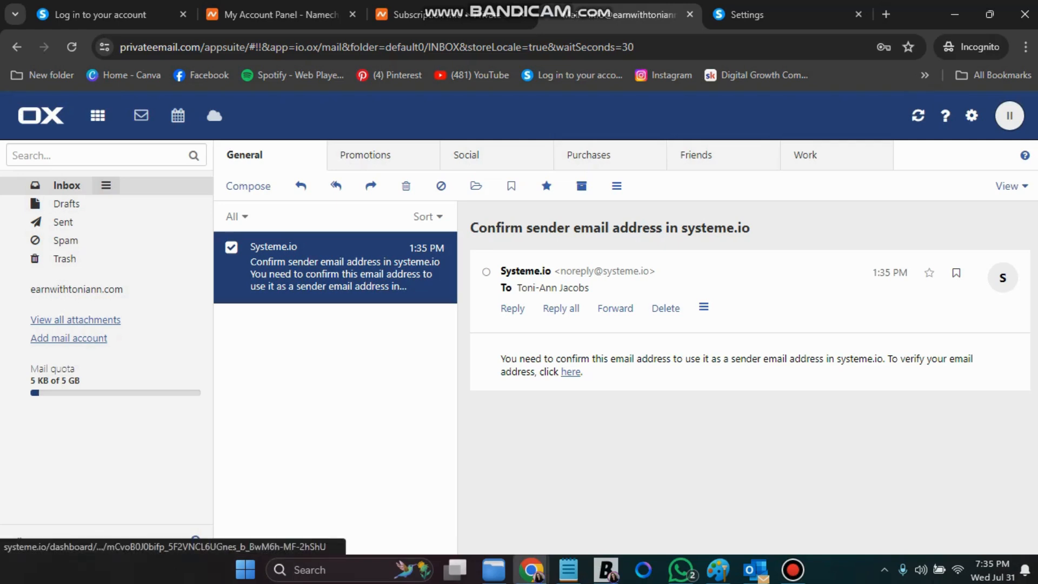
left_click(570, 372)
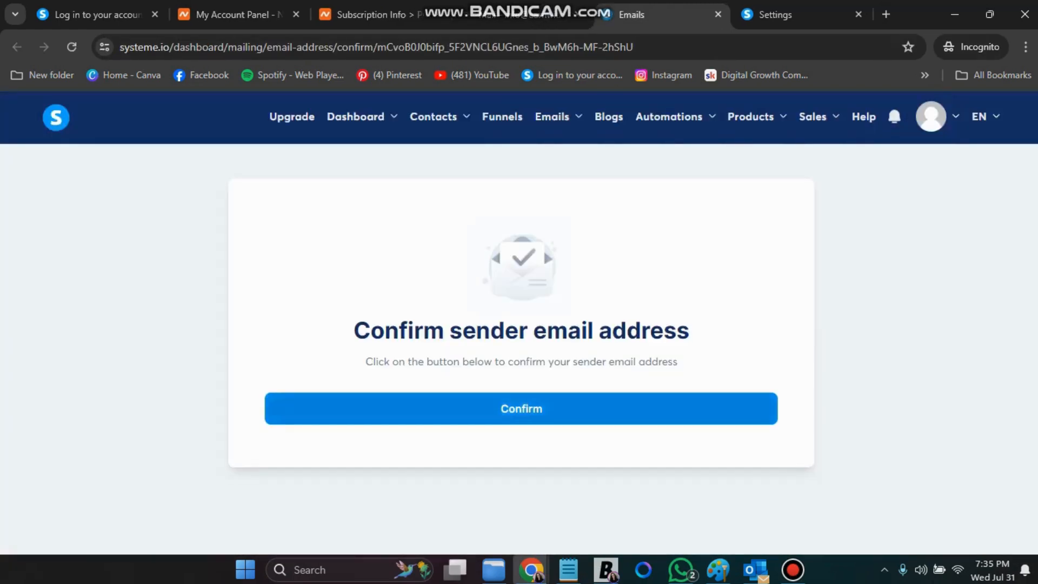
Confirm the sender address, close that tab and reload the mailing settings to show it Verified
left_click(565, 408)
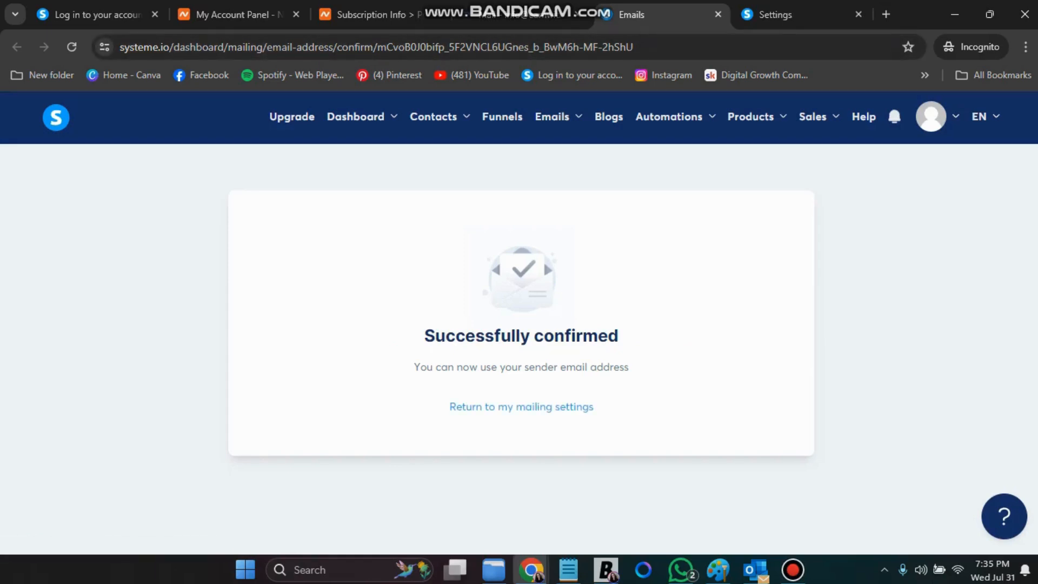
left_click(718, 15)
left_click(648, 14)
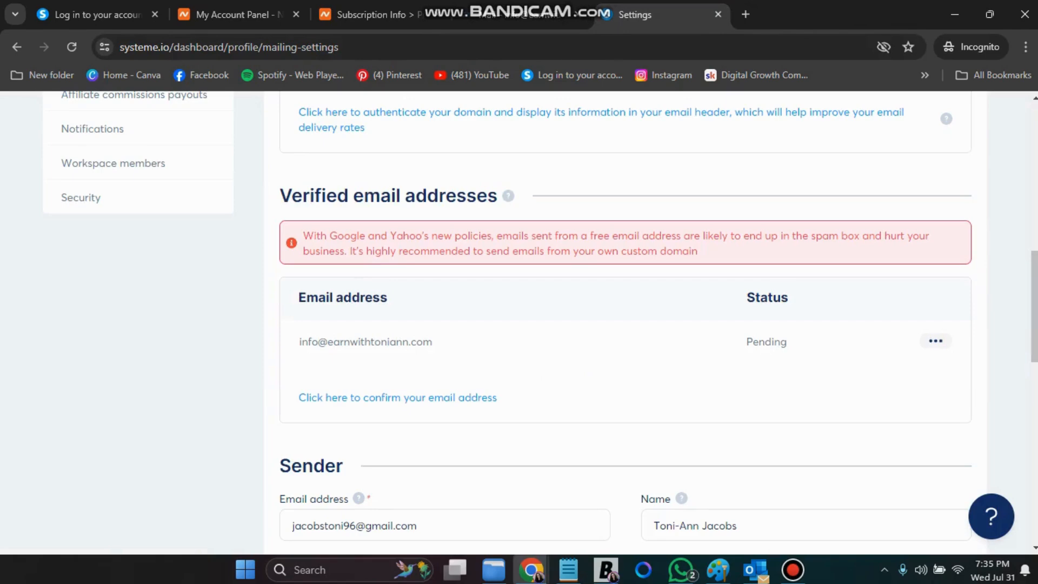
left_click(71, 47)
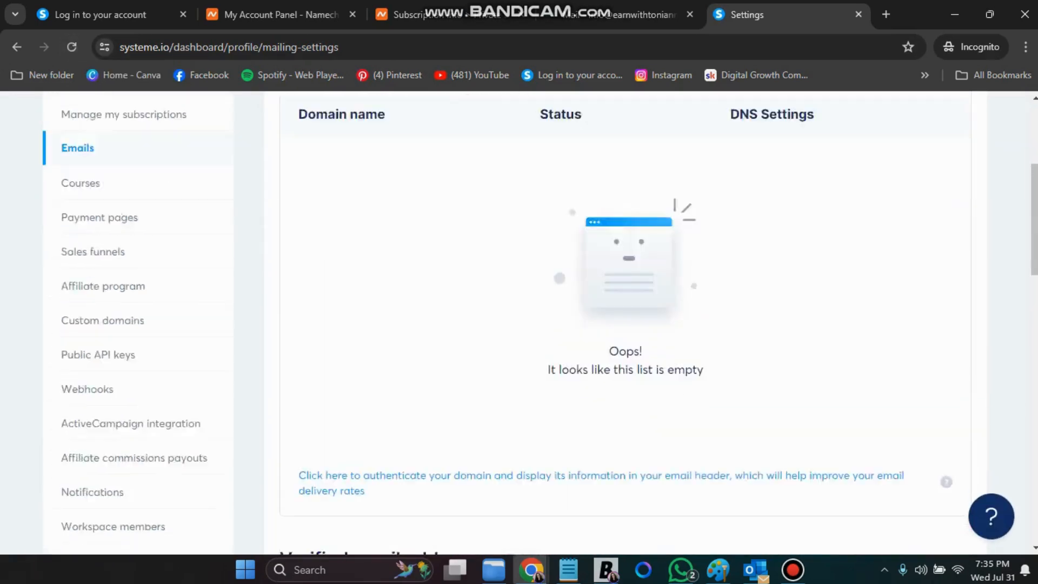
scroll(625, 323, "down", 8)
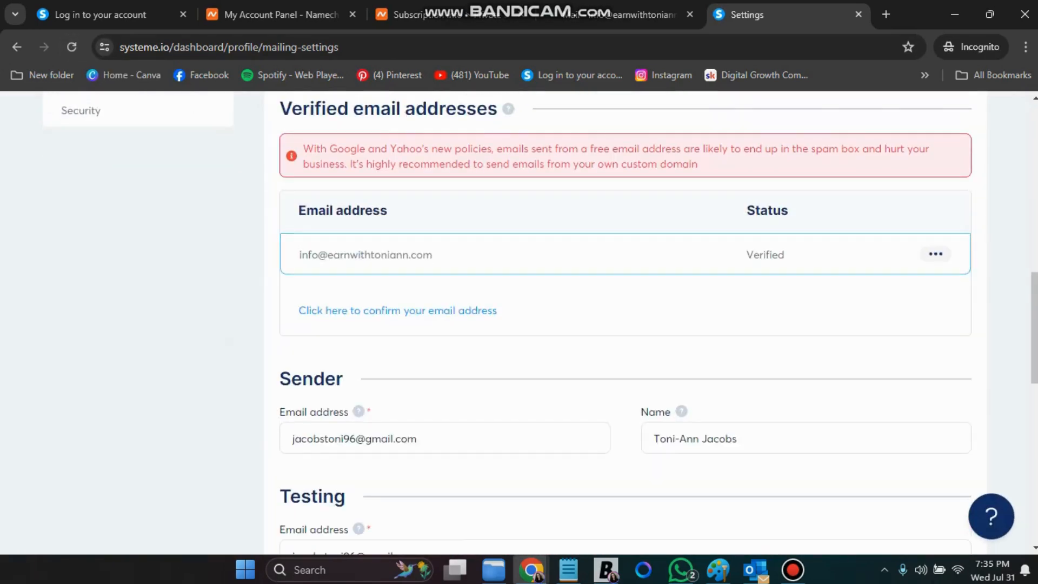
Copy the verified custom-domain address and select the current Sender email value
left_click_drag(433, 254, 299, 254)
right_click(354, 263)
left_click(377, 279)
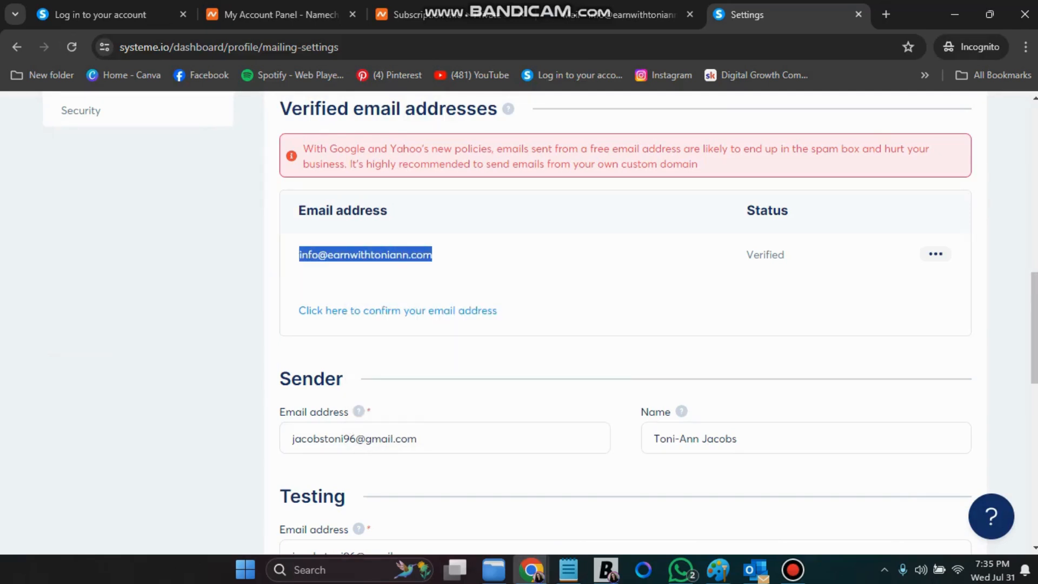
left_click_drag(418, 439, 292, 439)
Replace the gmail Sender email address with the pasted custom-domain address
right_click(346, 440)
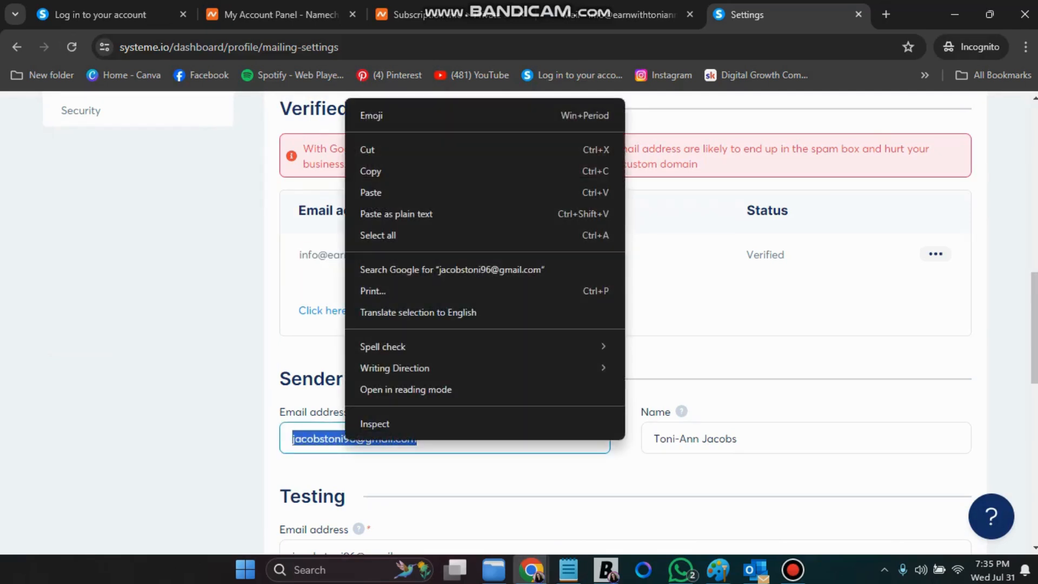
left_click(346, 474)
left_click_drag(417, 439, 292, 439)
right_click(373, 441)
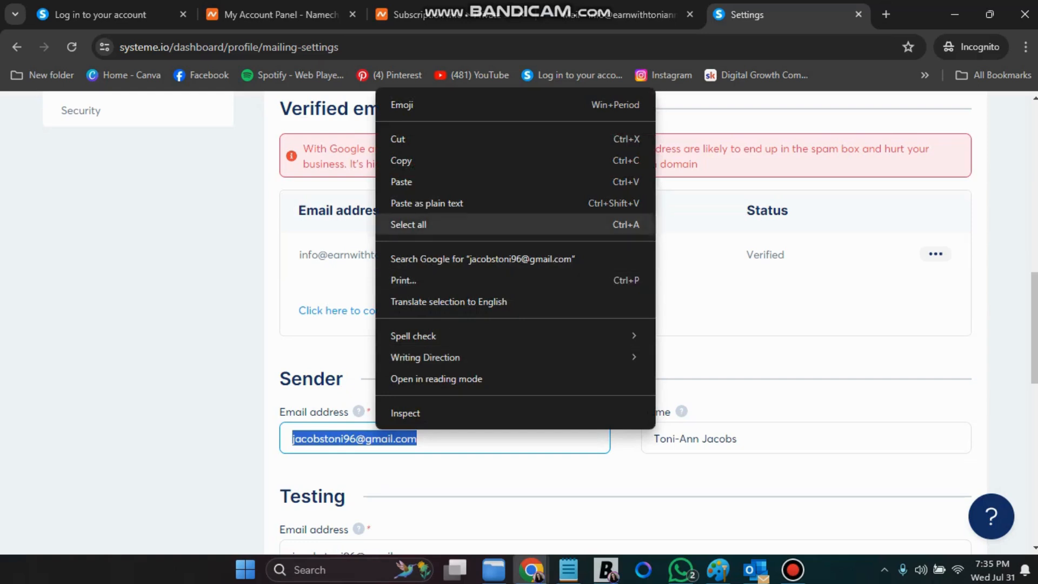
left_click(411, 182)
Replace the Testing email address with the custom-domain address and attempt to save the settings
scroll(411, 270, "down", 3)
left_click_drag(417, 403, 292, 403)
right_click(323, 420)
key("Escape")
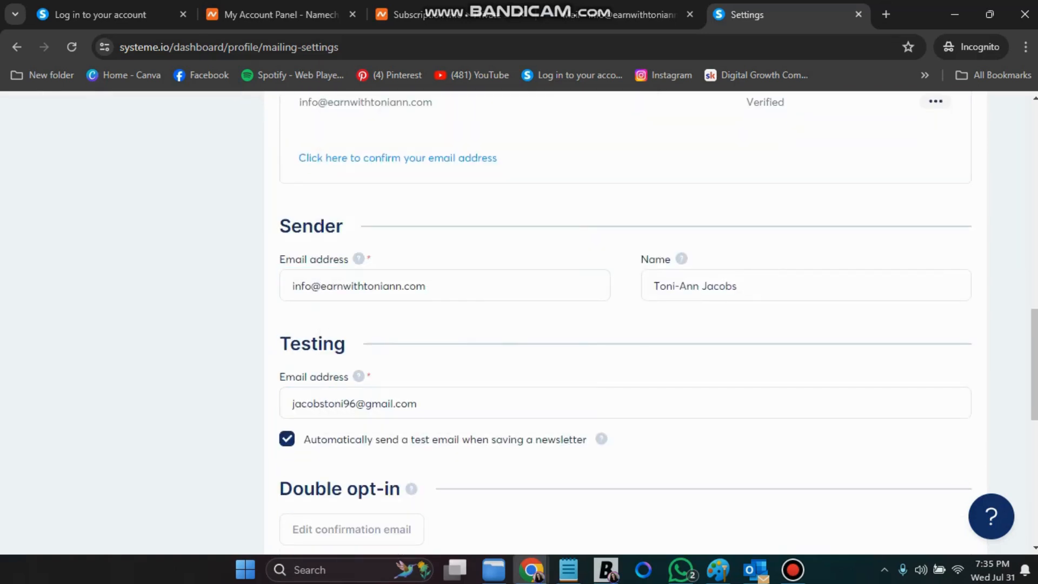
left_click_drag(417, 403, 292, 404)
right_click(329, 404)
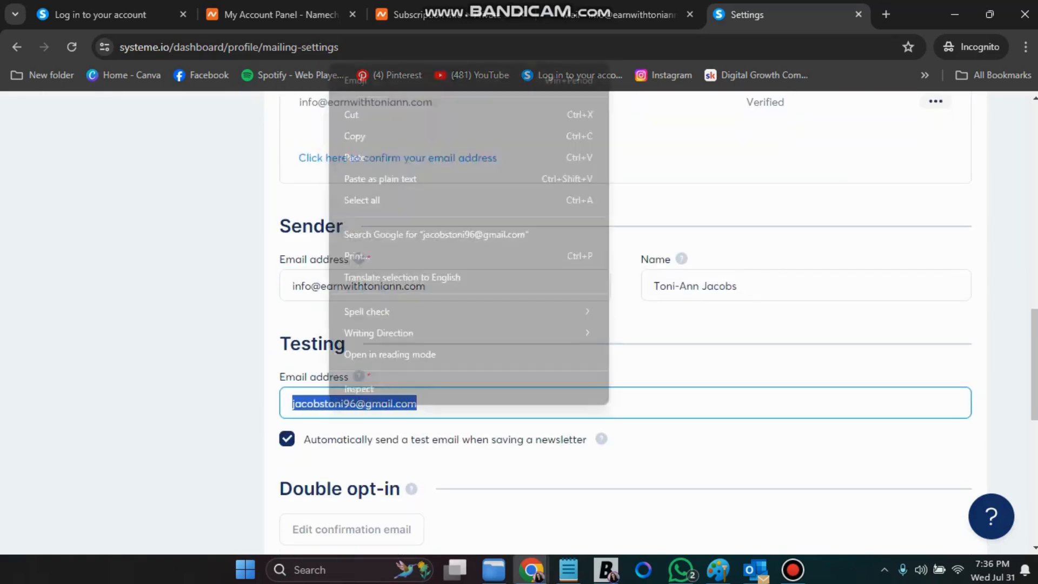
left_click(357, 158)
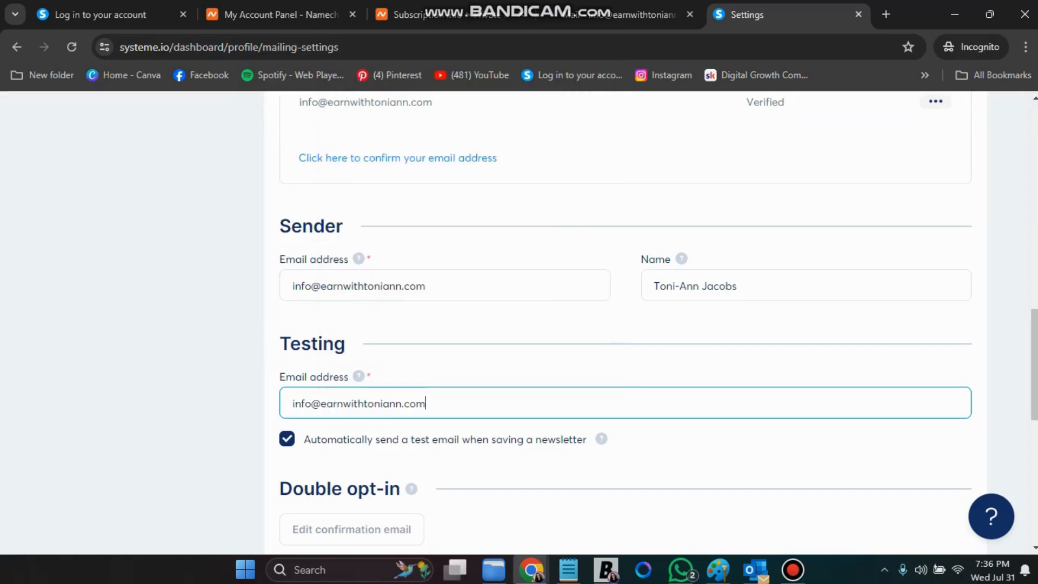
scroll(625, 325, "up", 15)
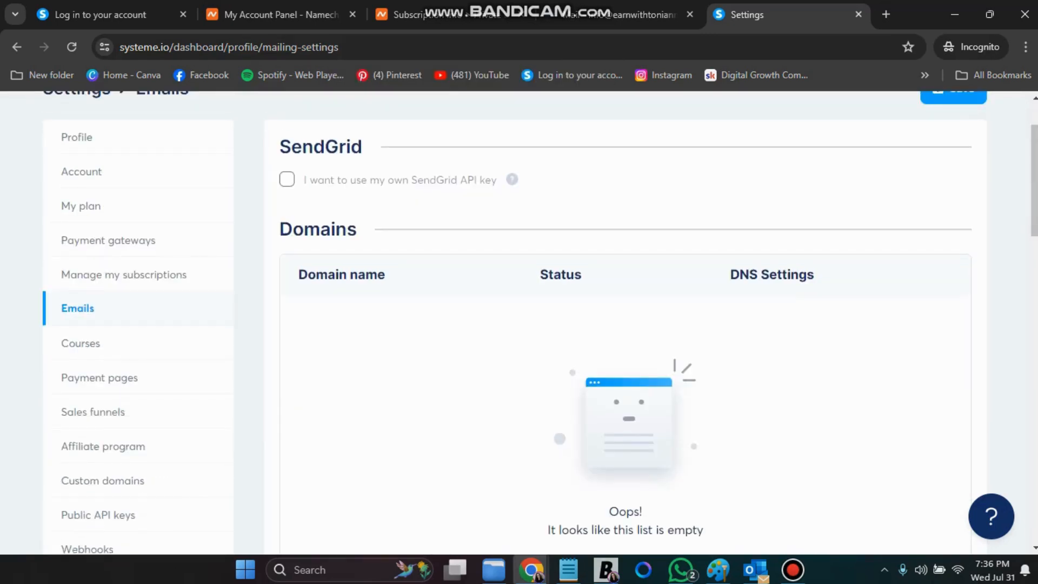
left_click(954, 175)
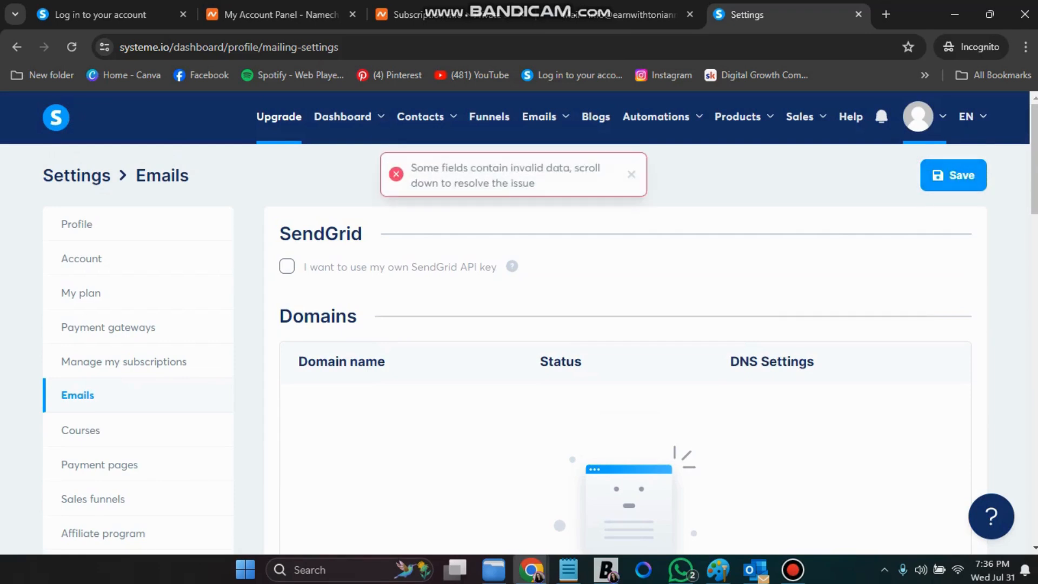
Copy the domain part of the verified custom-domain address
scroll(626, 324, "down", 10)
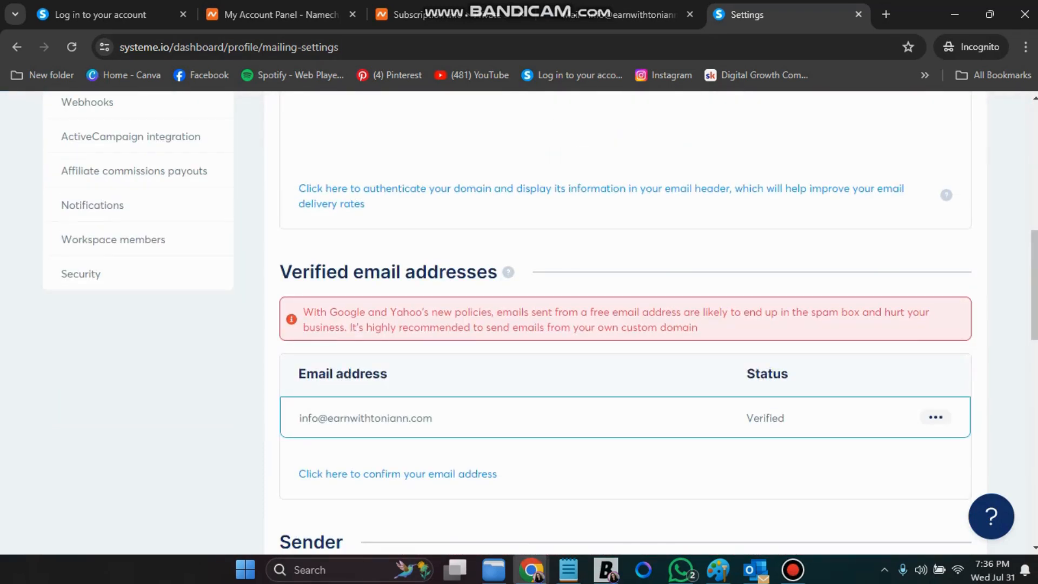
left_click_drag(432, 418, 327, 417)
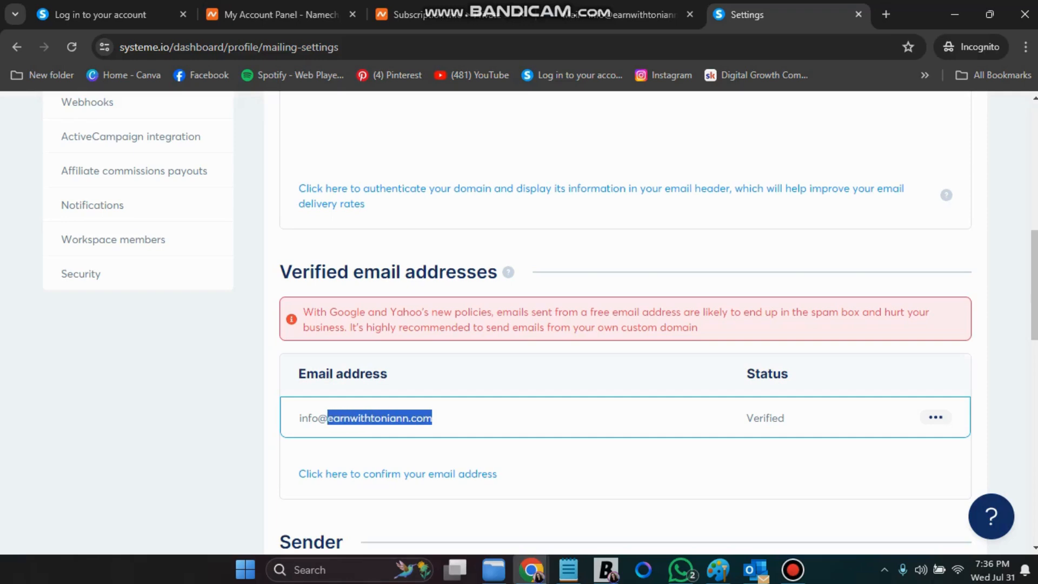
right_click(330, 417)
left_click(356, 258)
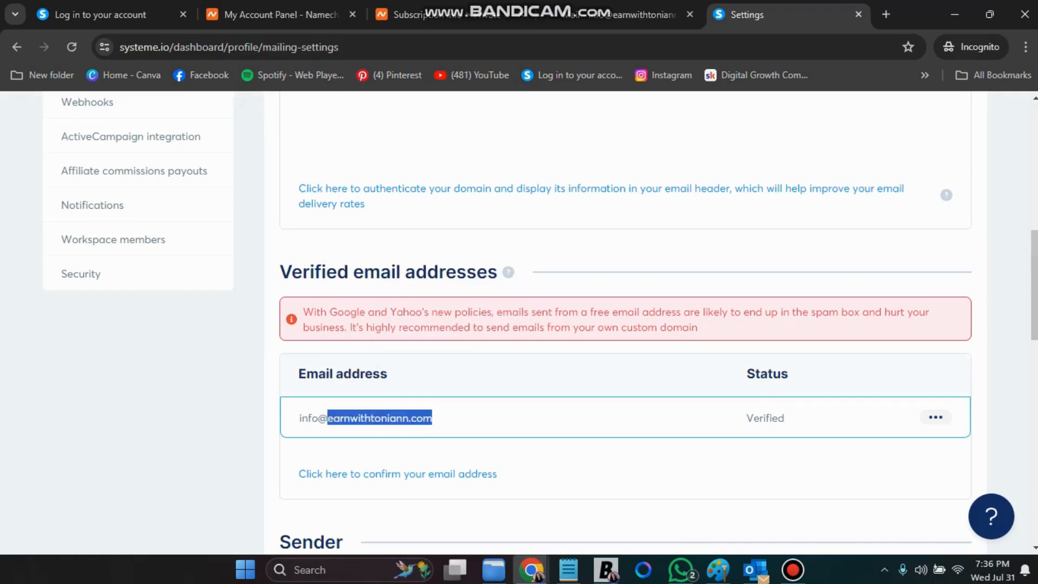
Check Custom domains, showing the site domain Ready to use, then go back to Emails settings
scroll(626, 325, "up", 4)
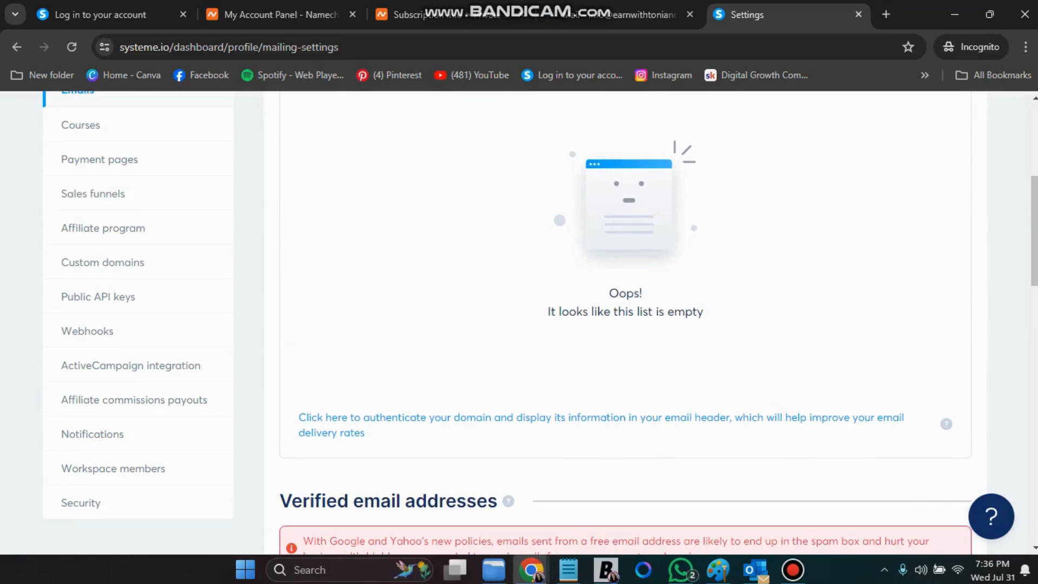
scroll(625, 324, "up", 3)
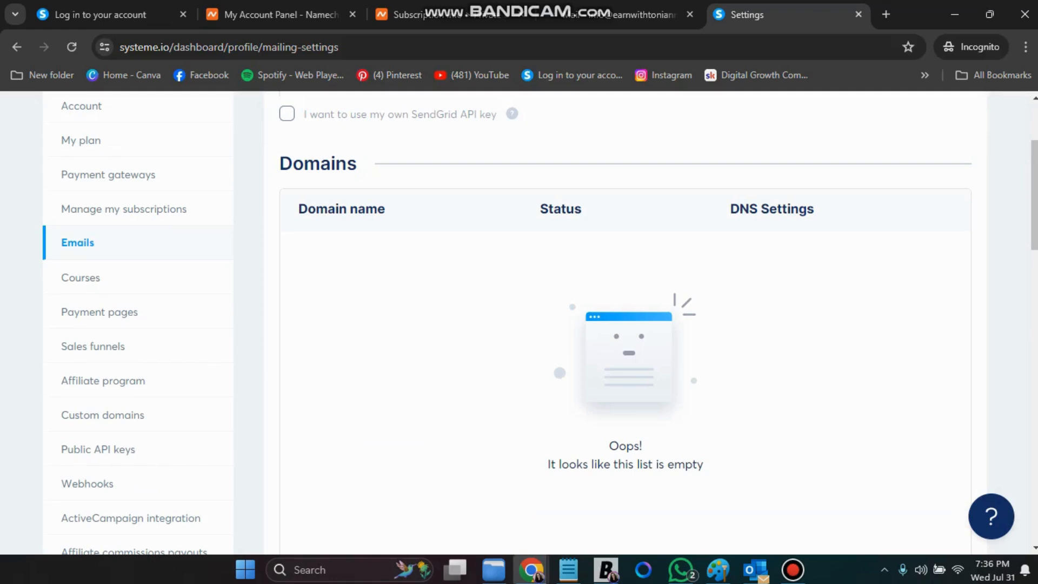
scroll(136, 324, "down", 3)
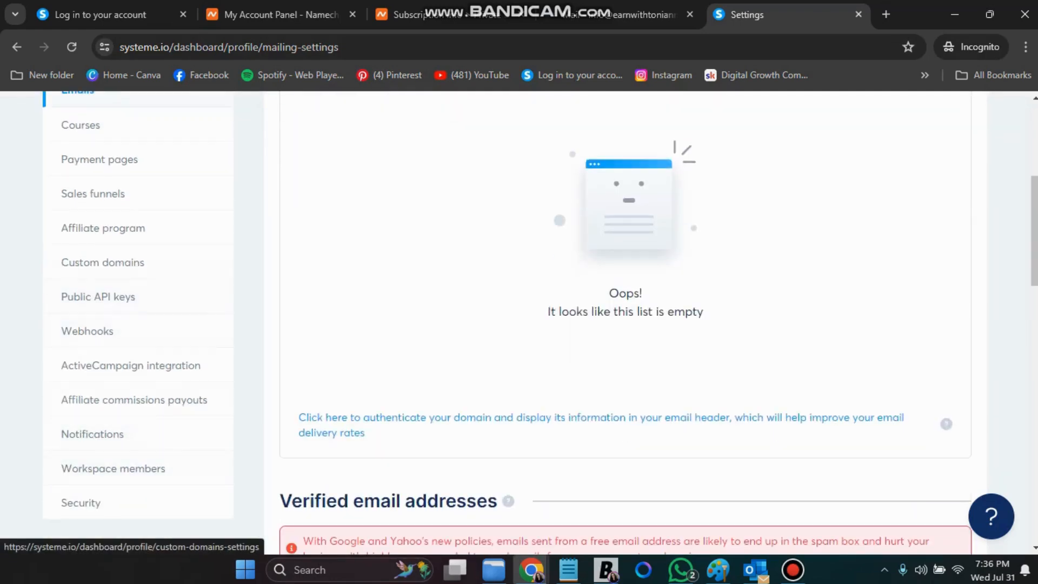
left_click(102, 262)
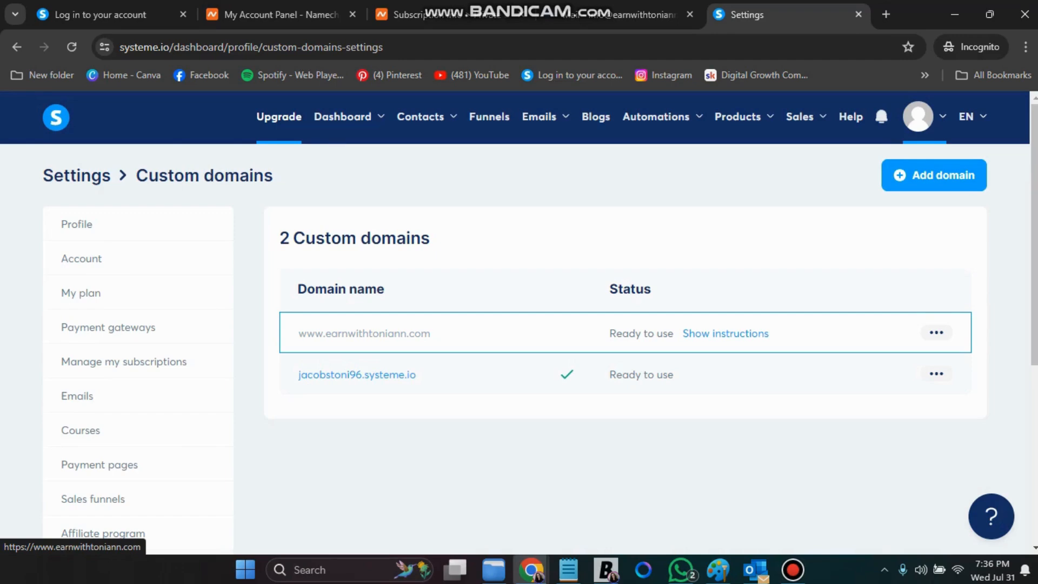
left_click(77, 396)
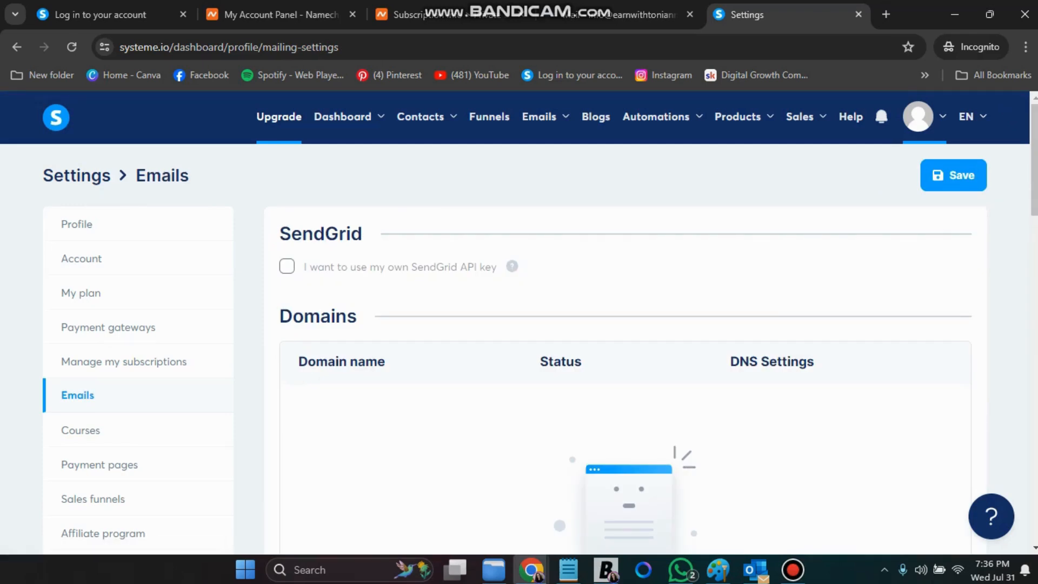
scroll(541, 323, "down", 5)
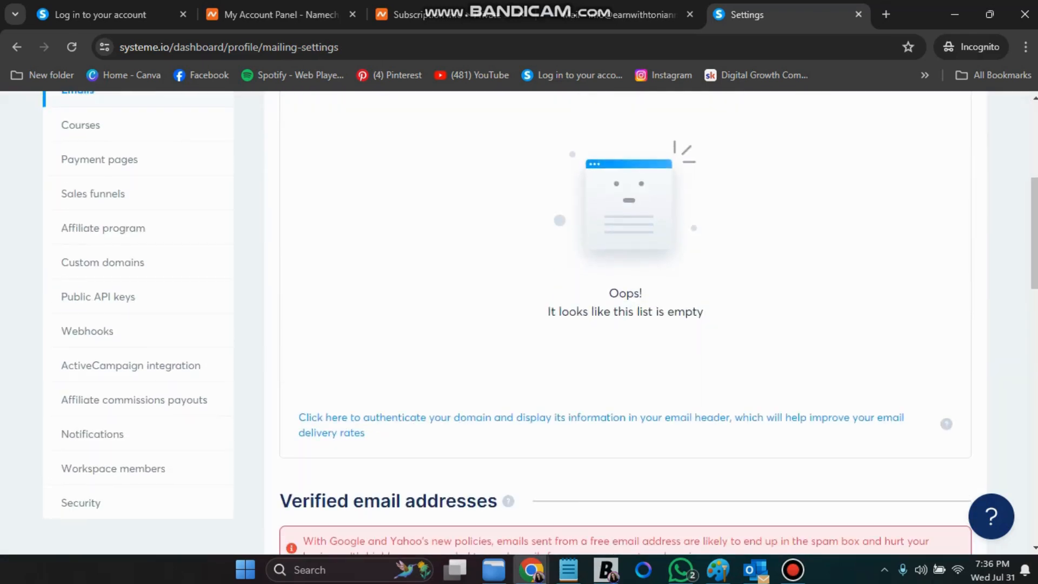
Paste the copied custom domain into the authenticate-domain form's Domain name field and save it
left_click(403, 418)
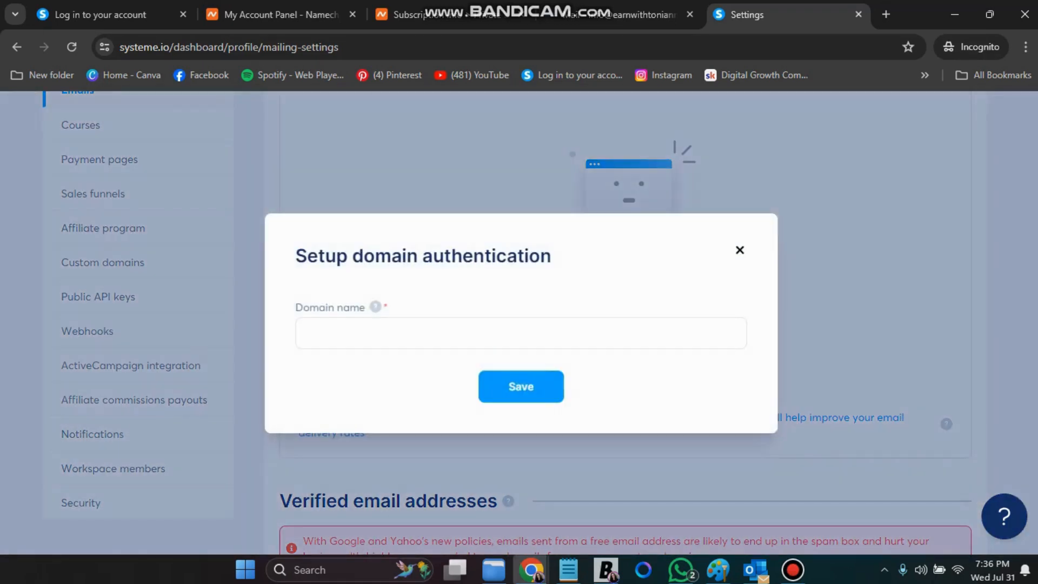
left_click(351, 333)
right_click(351, 333)
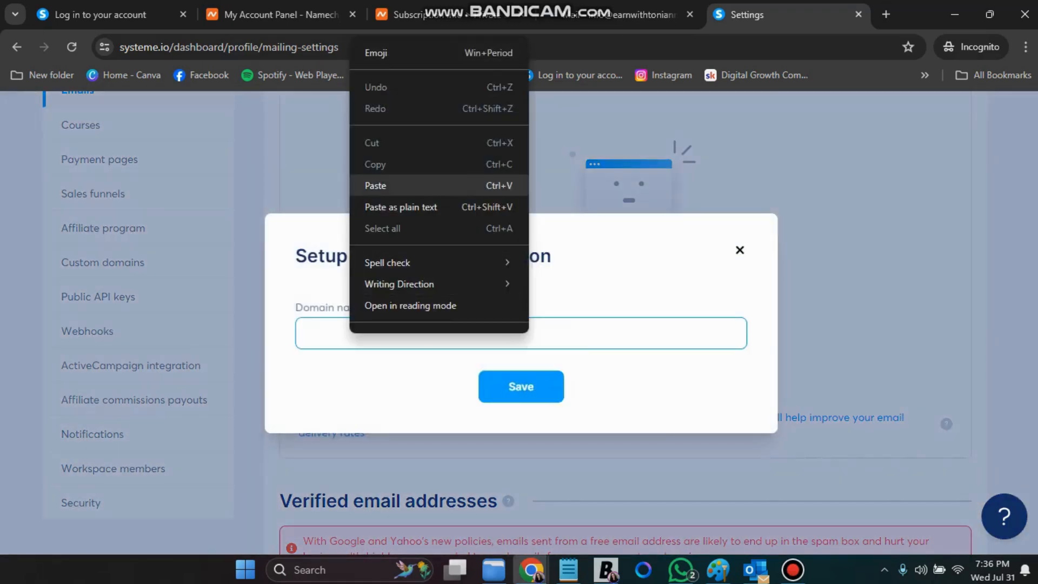
left_click(378, 186)
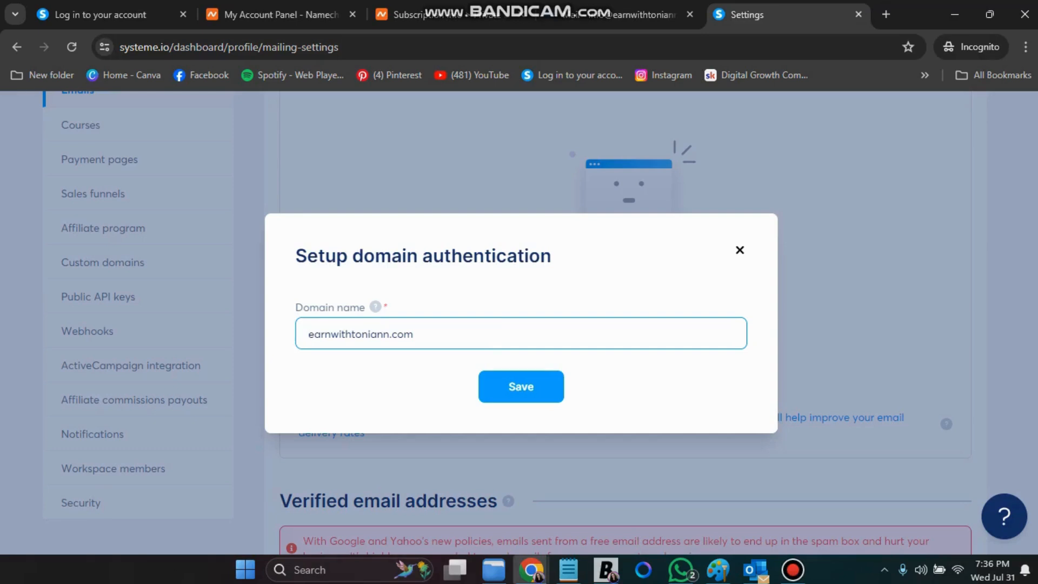
left_click(521, 386)
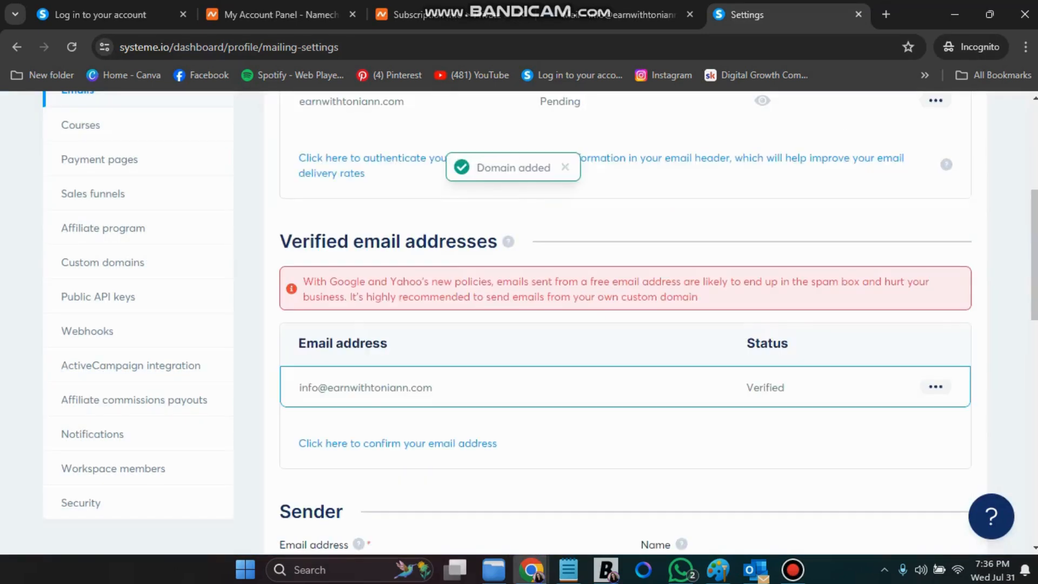
scroll(622, 394, "up", 6)
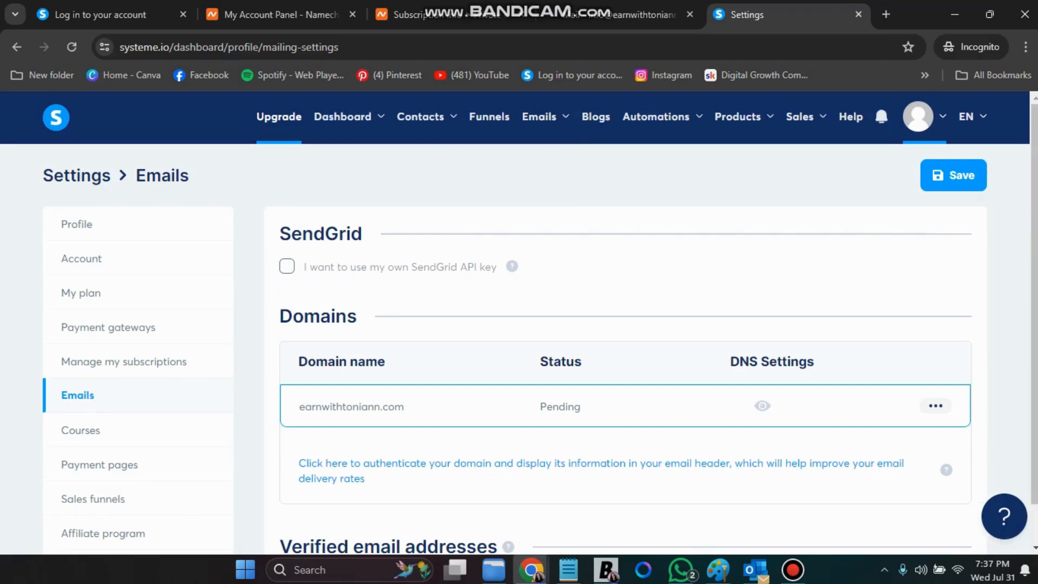
Show the domain's DNS authentication records and copy the first CNAME host prefix si8545727
left_click(762, 406)
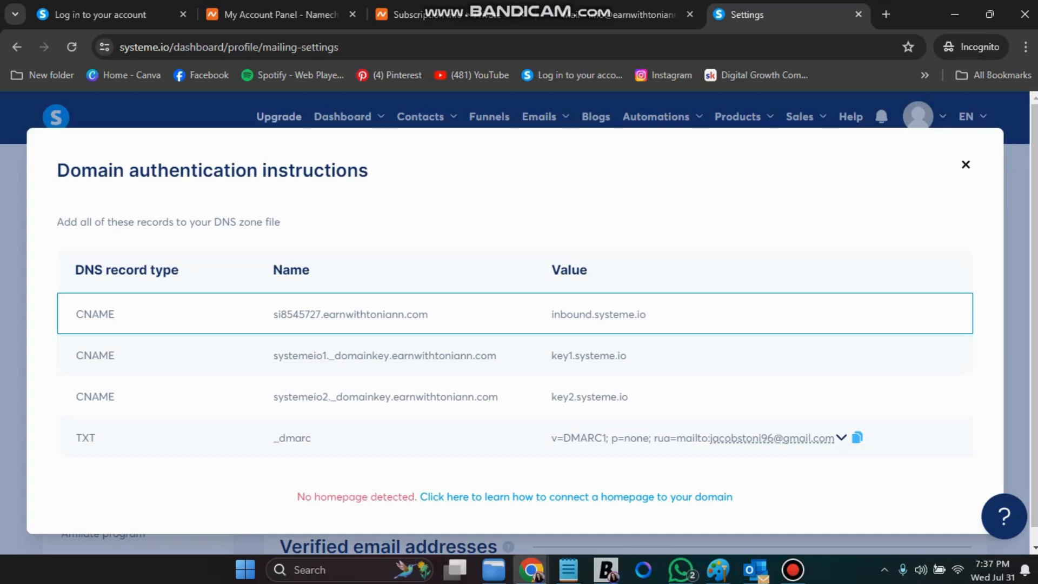
left_click_drag(273, 314, 321, 315)
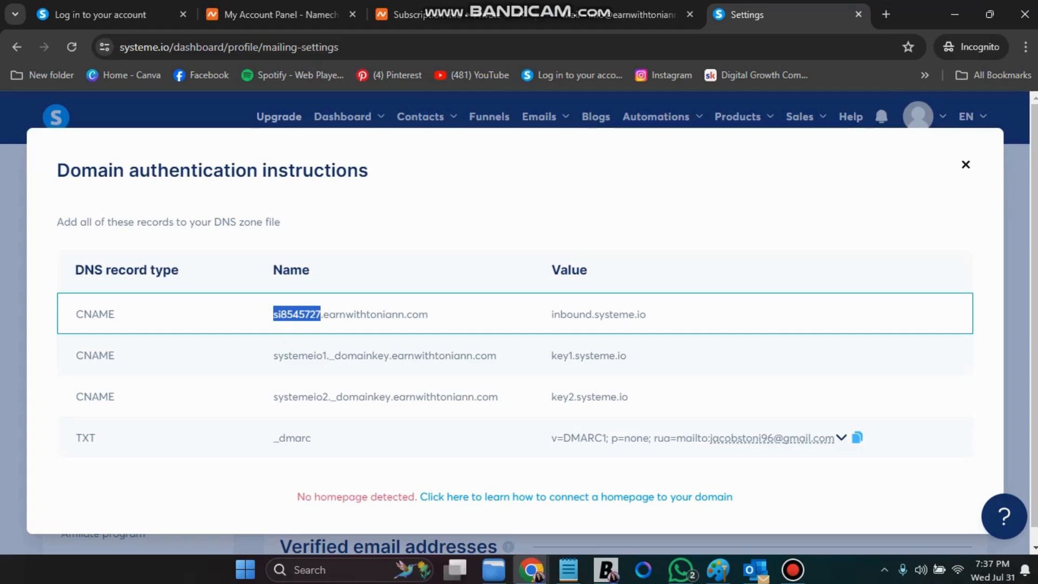
right_click(306, 312)
left_click(335, 328)
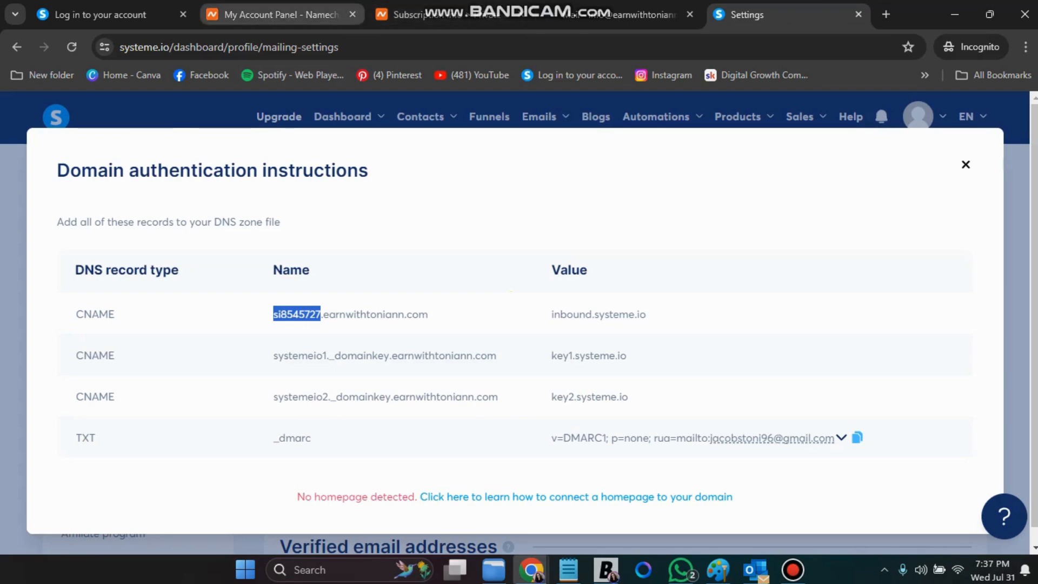
In Namecheap, open the DNS host records for earnwithtoniann.com
left_click(273, 15)
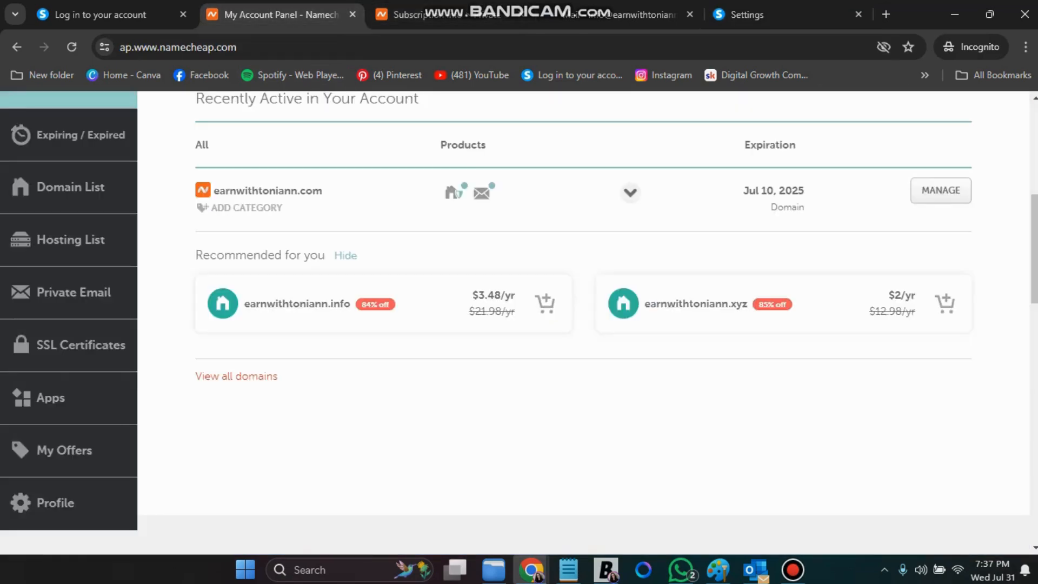
scroll(584, 317, "up", 3)
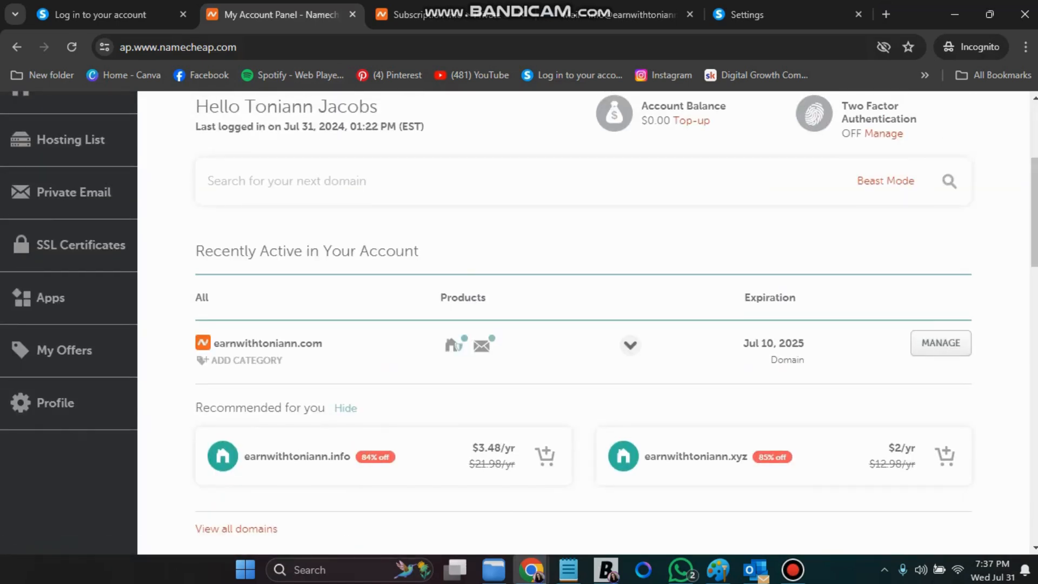
left_click(940, 343)
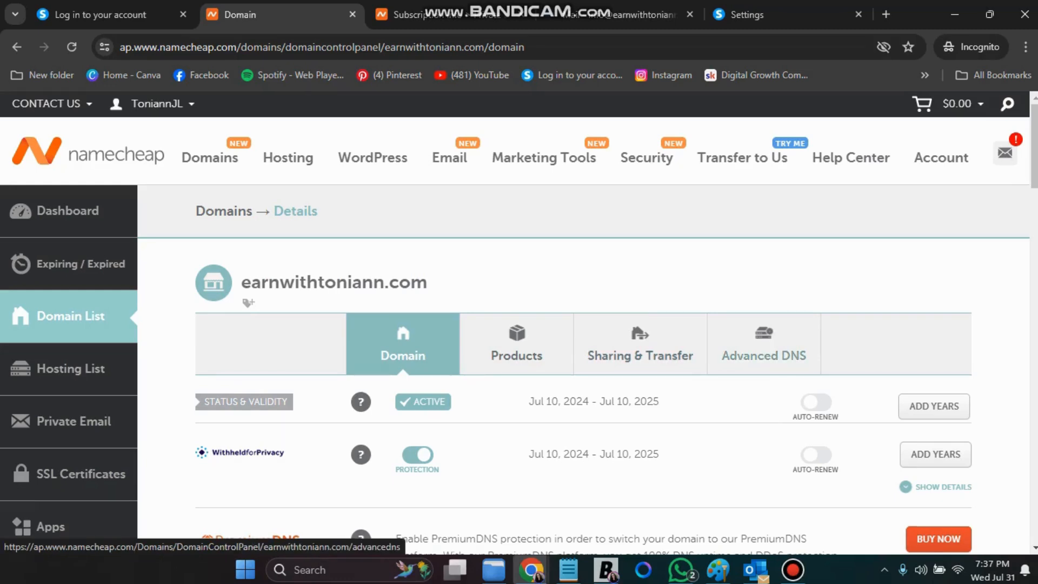
left_click(764, 346)
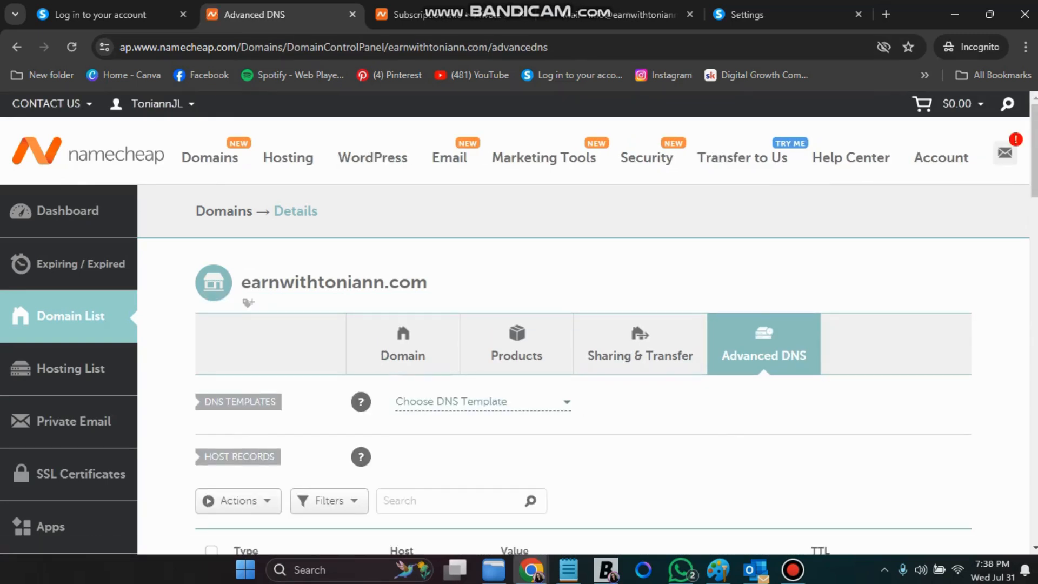
Add a new CNAME record in Namecheap with host si8545727
scroll(519, 322, "down", 3)
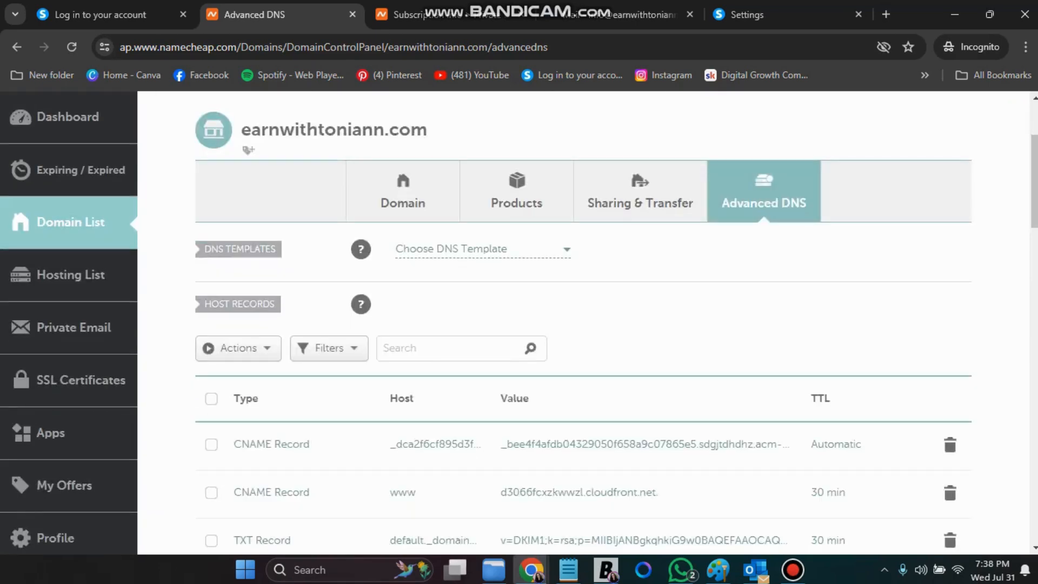
scroll(583, 324, "down", 3)
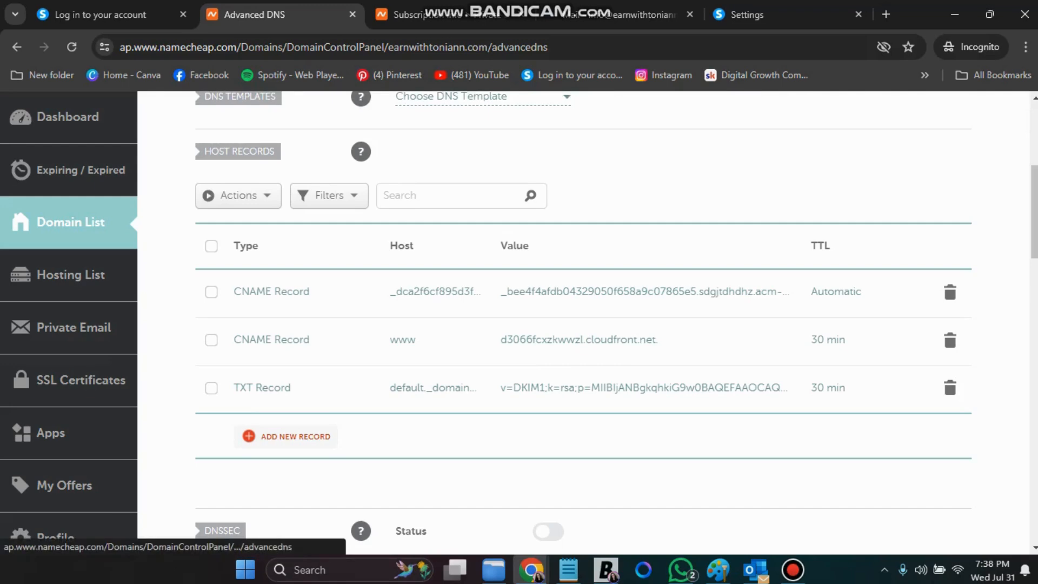
left_click(287, 437)
scroll(295, 401, "down", 1)
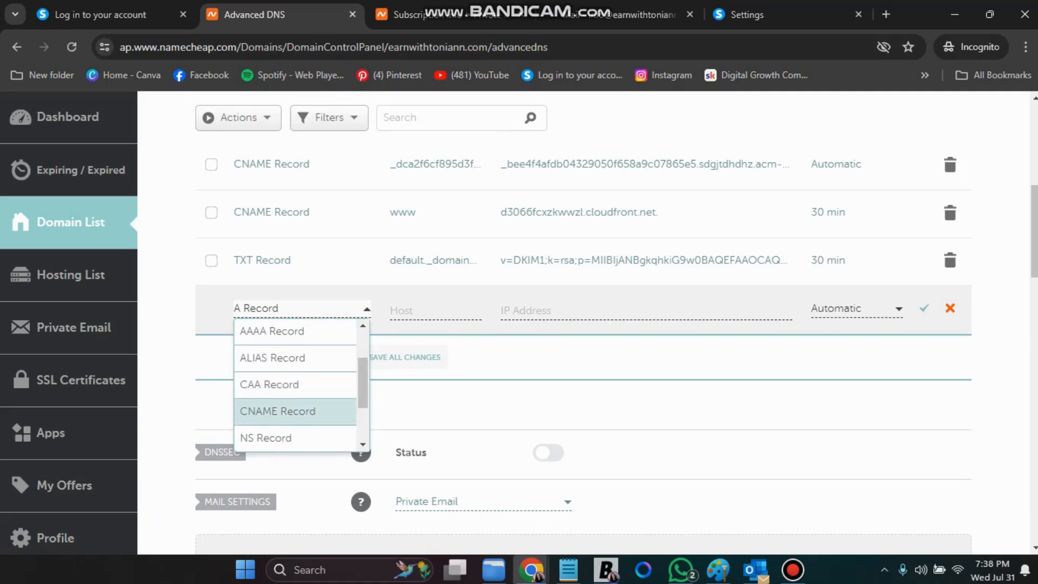
left_click(295, 411)
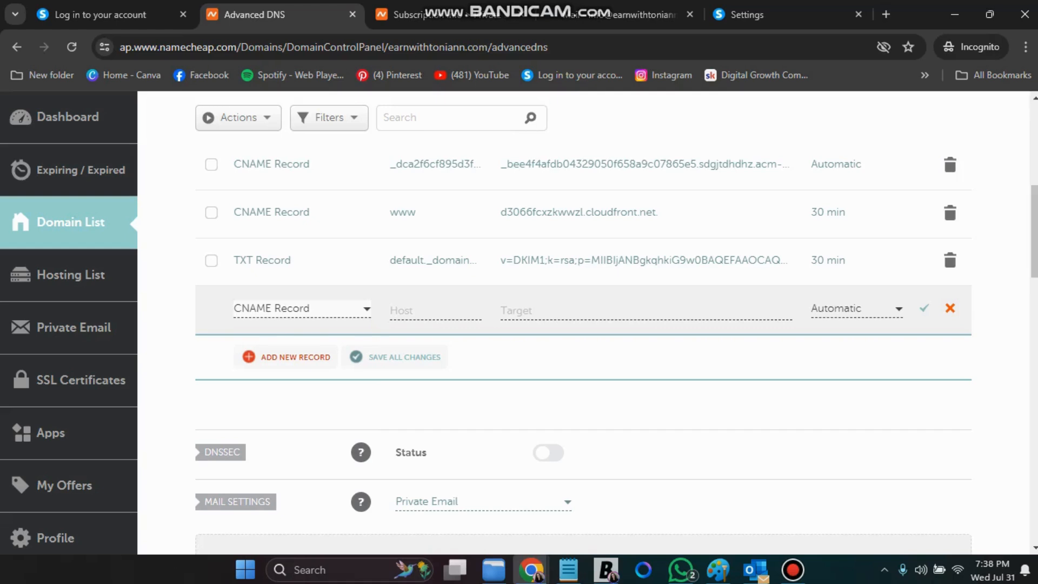
left_click(406, 309)
right_click(407, 307)
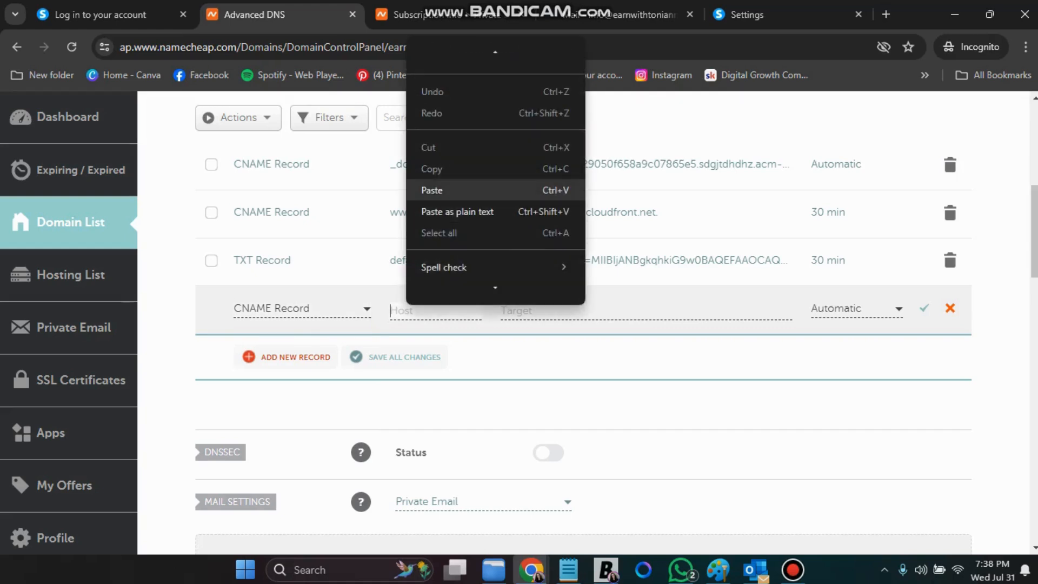
left_click(432, 190)
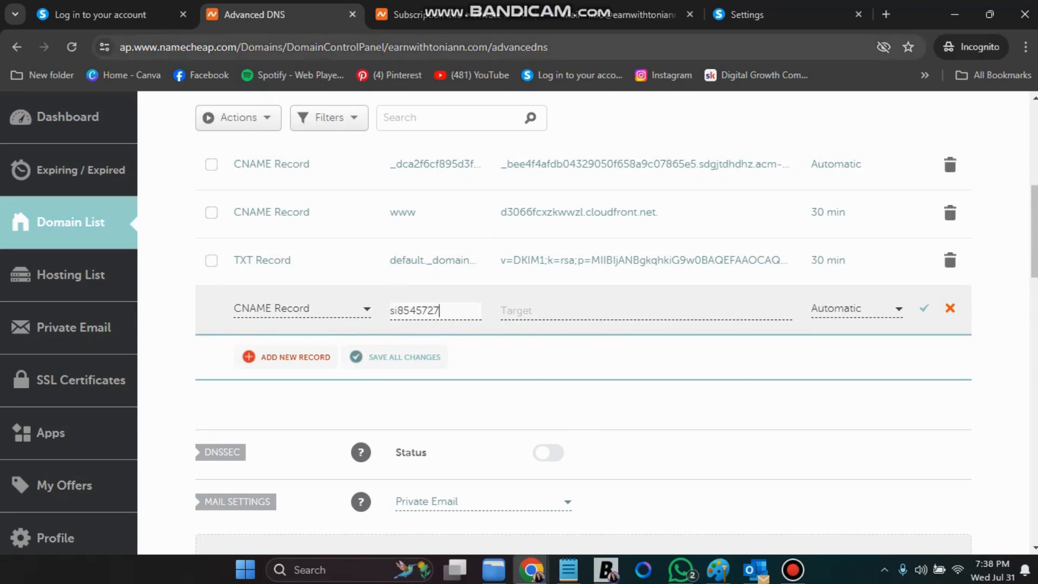
left_click(784, 14)
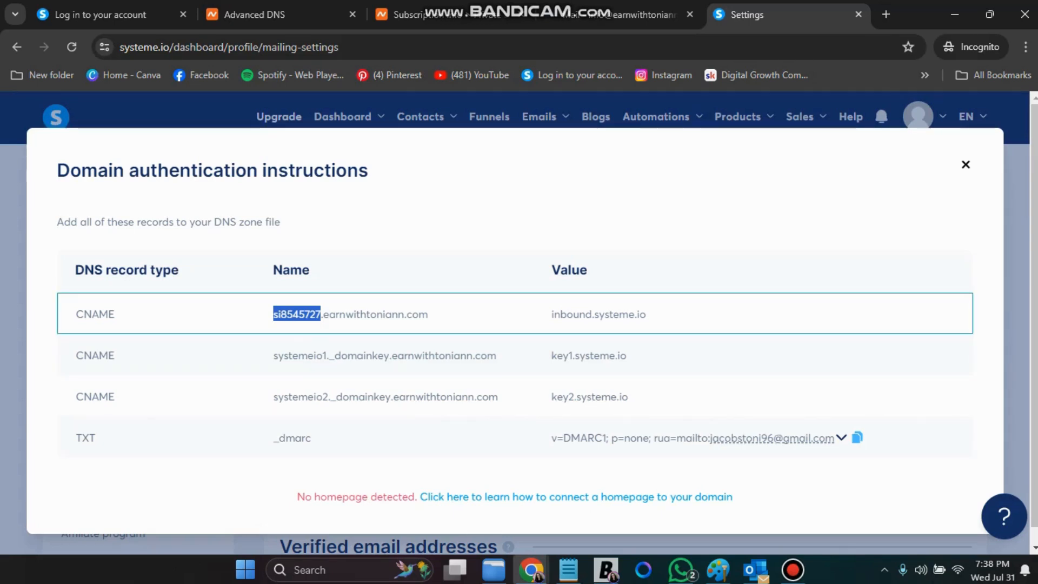
Copy inbound.systeme.io from systeme.io and paste it as the si8545727 record's target
left_click_drag(551, 314, 646, 315)
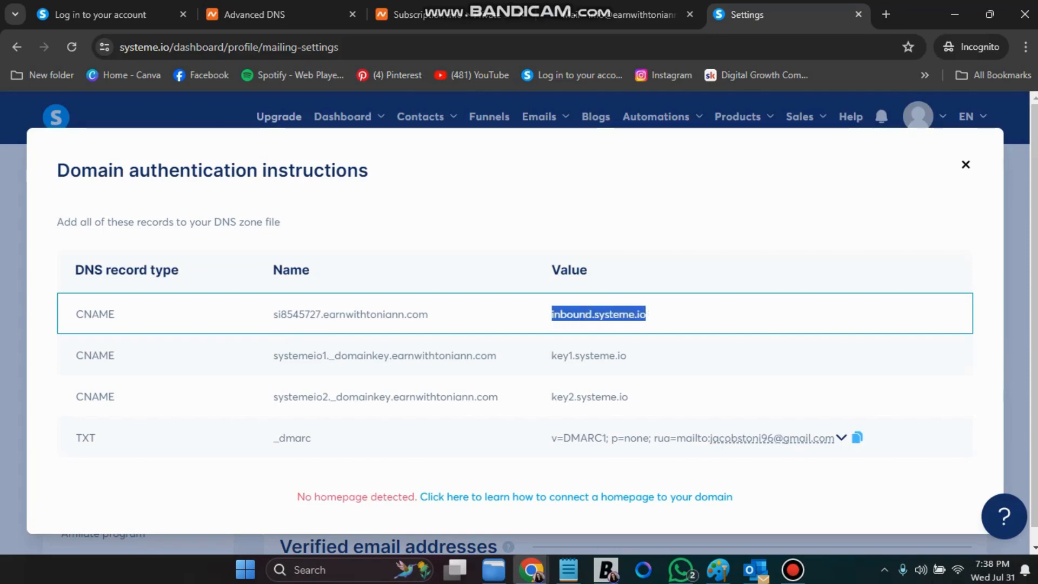
right_click(623, 317)
left_click(649, 333)
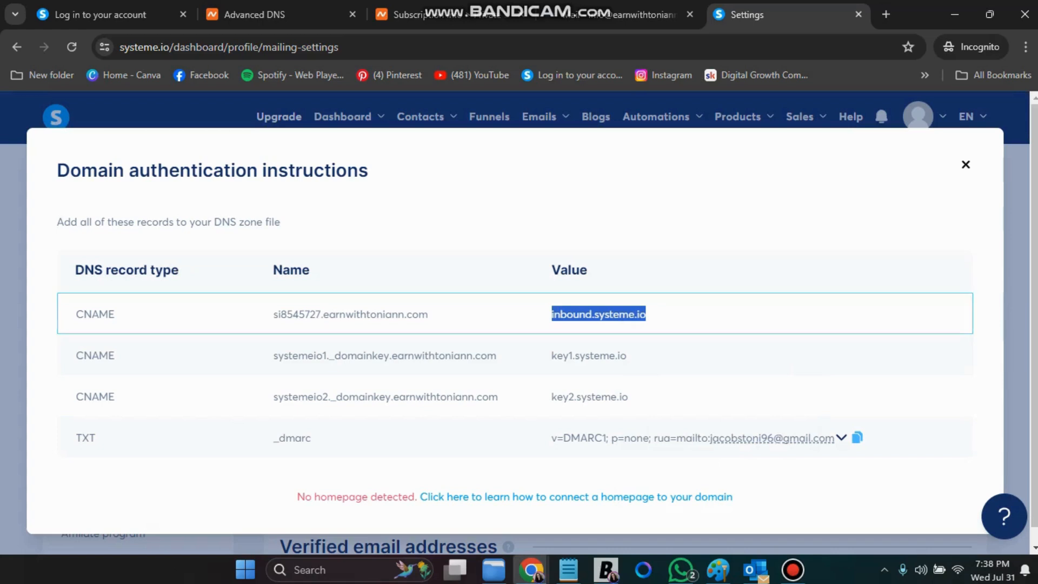
left_click(411, 15)
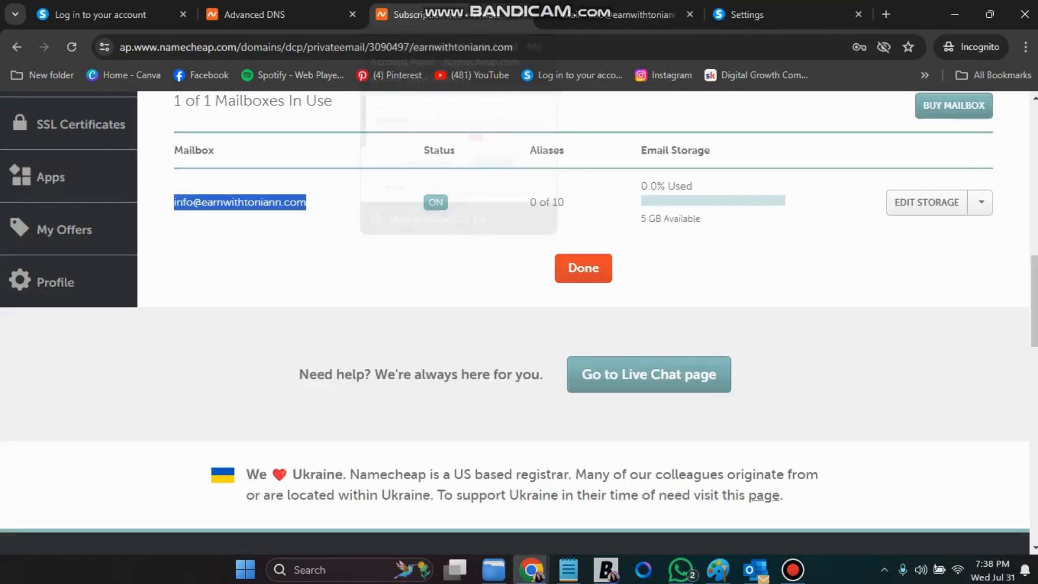
left_click(281, 14)
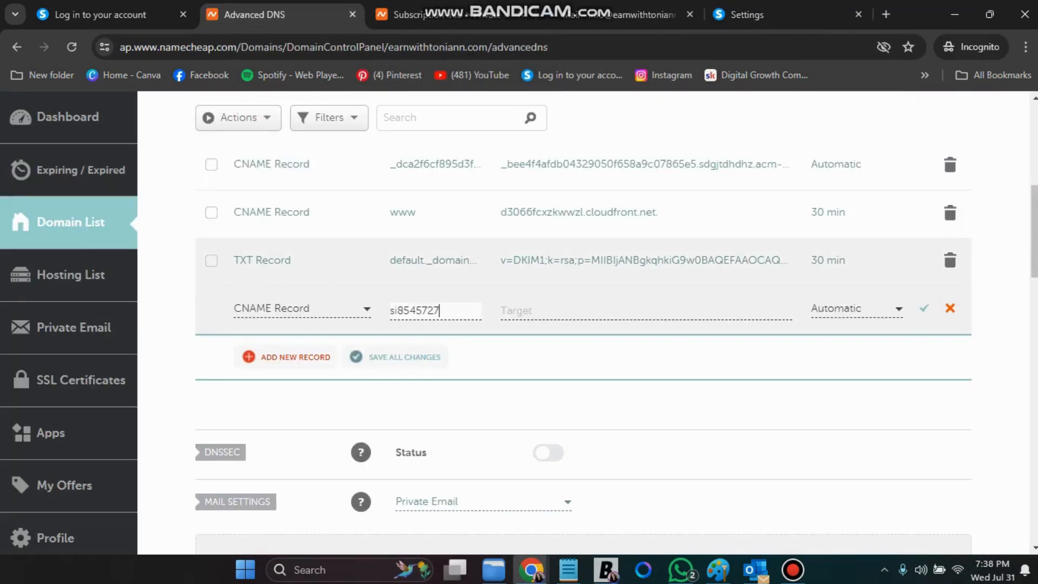
left_click(528, 309)
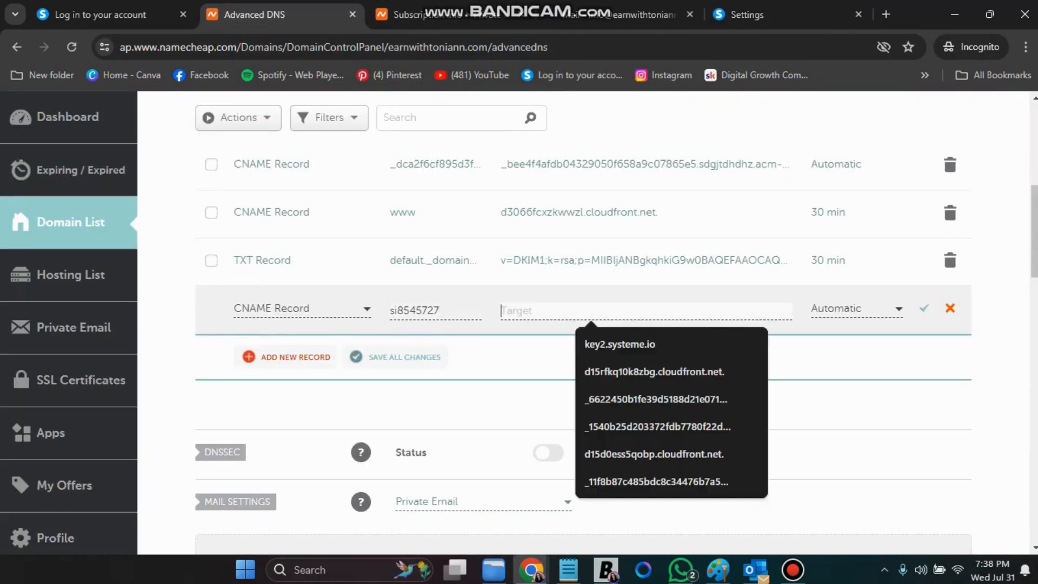
right_click(529, 308)
left_click(557, 198)
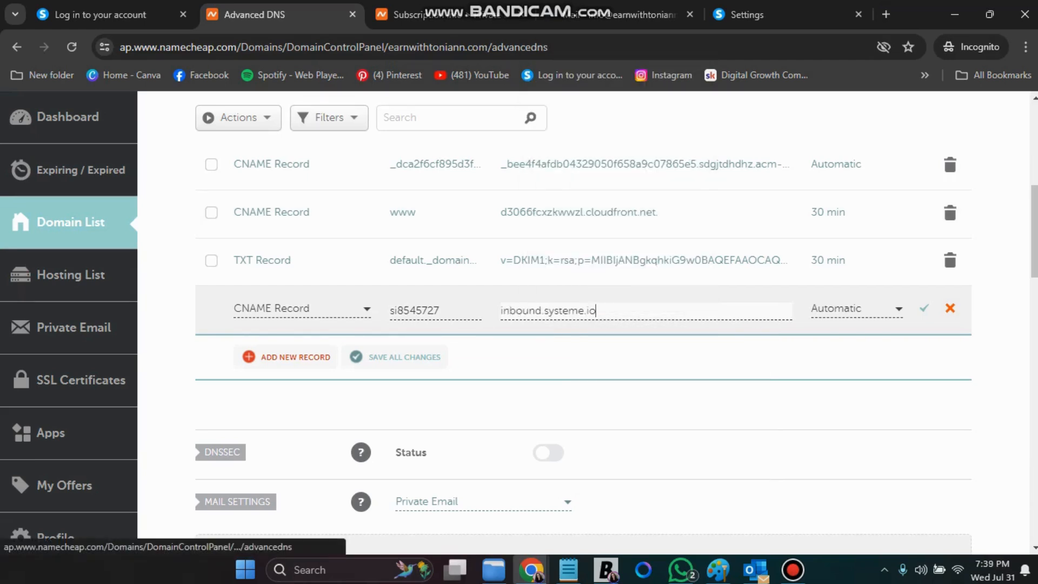
Add a second CNAME record with host systemeio1._domainkey copied from systeme.io
left_click(296, 357)
scroll(295, 400, "down", 2)
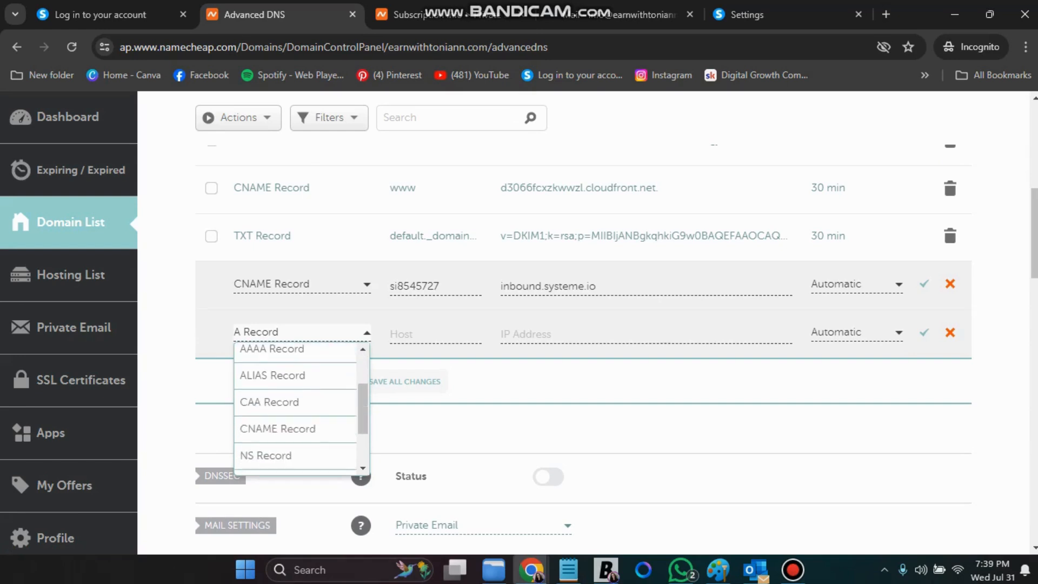
left_click(278, 427)
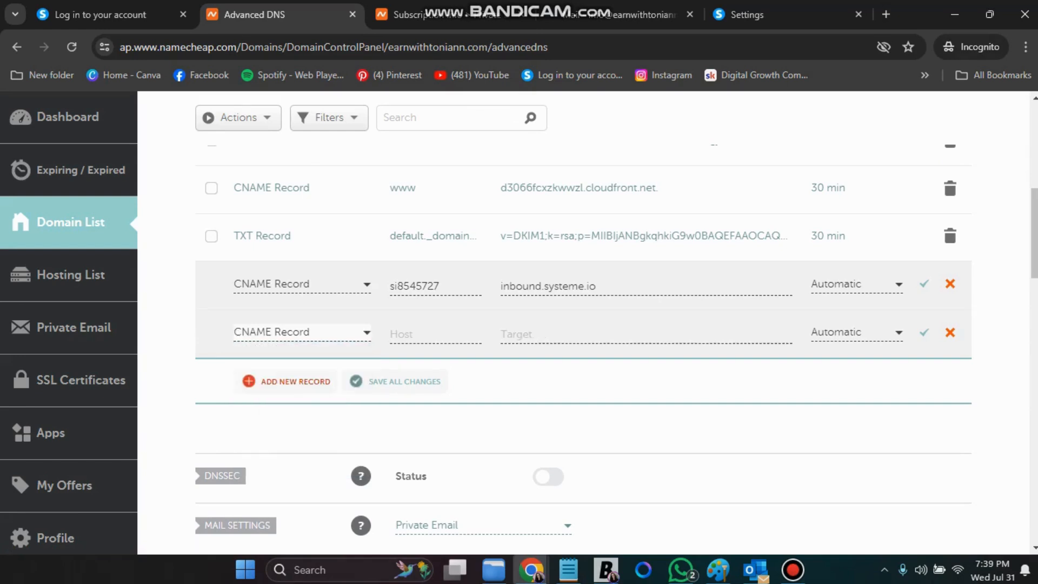
left_click(757, 14)
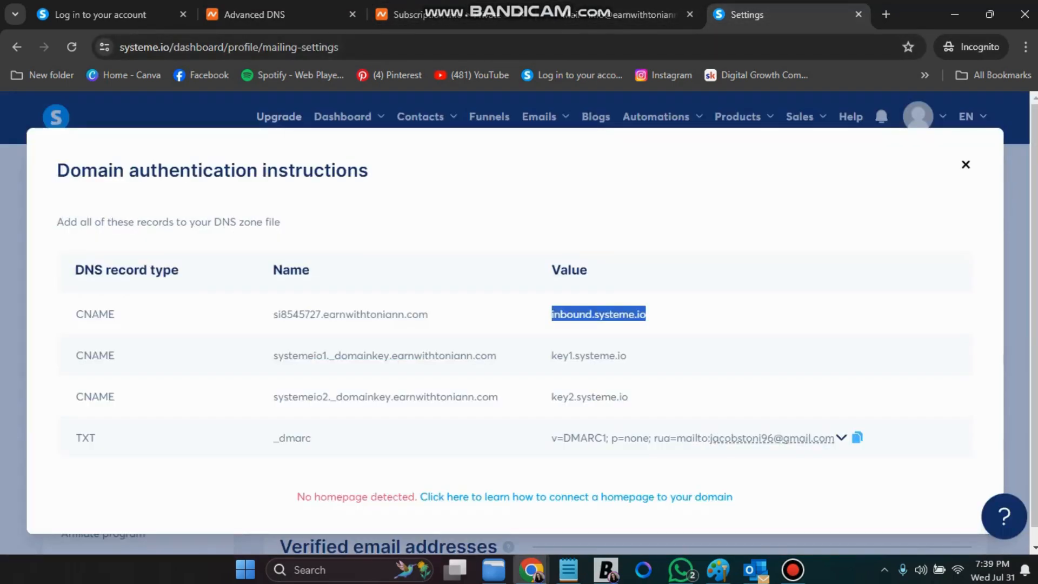
left_click_drag(273, 356, 378, 356)
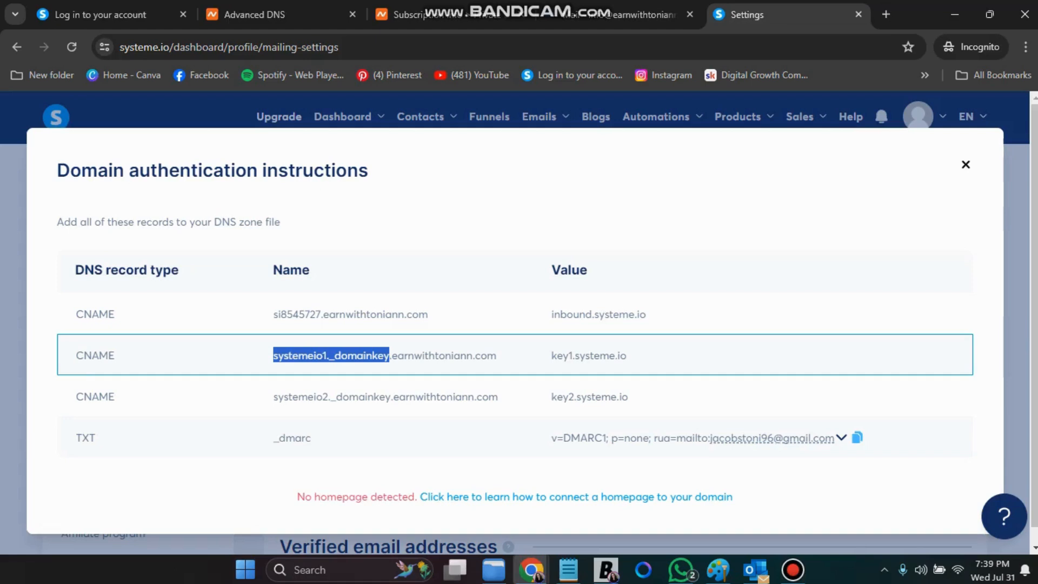
right_click(376, 369)
left_click(400, 197)
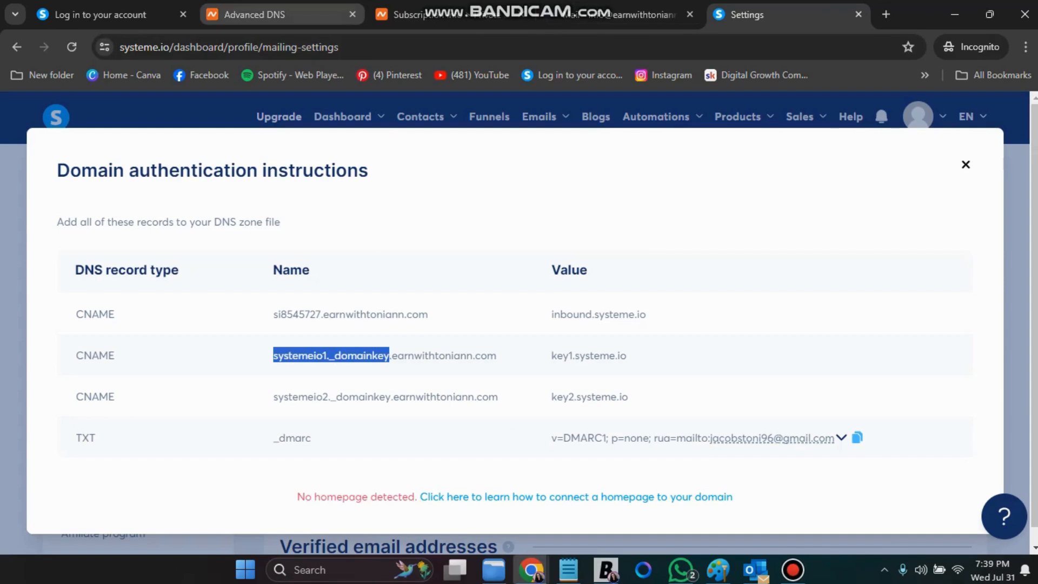
left_click(254, 15)
left_click(432, 334)
right_click(452, 333)
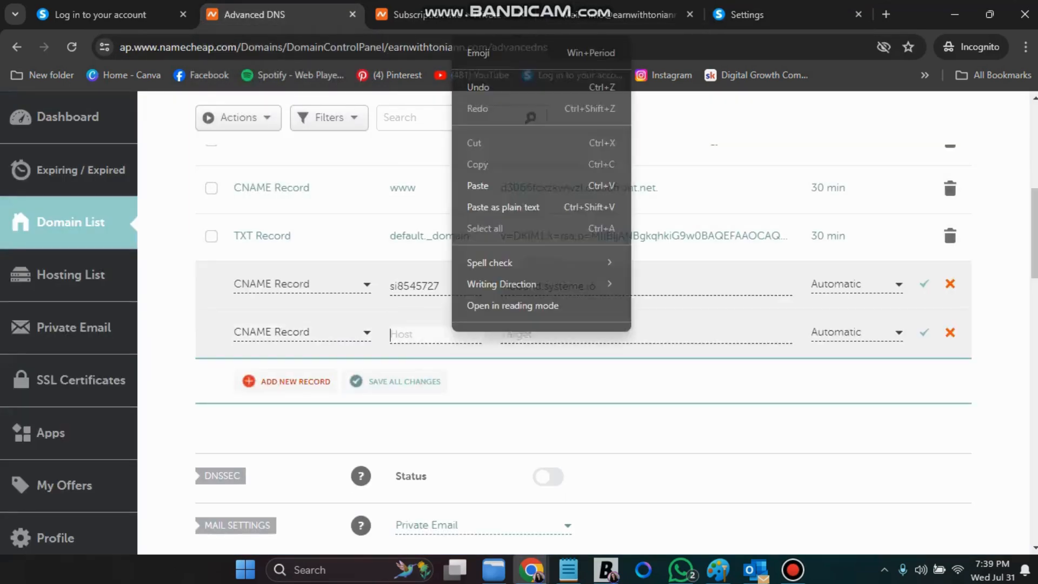
left_click(478, 185)
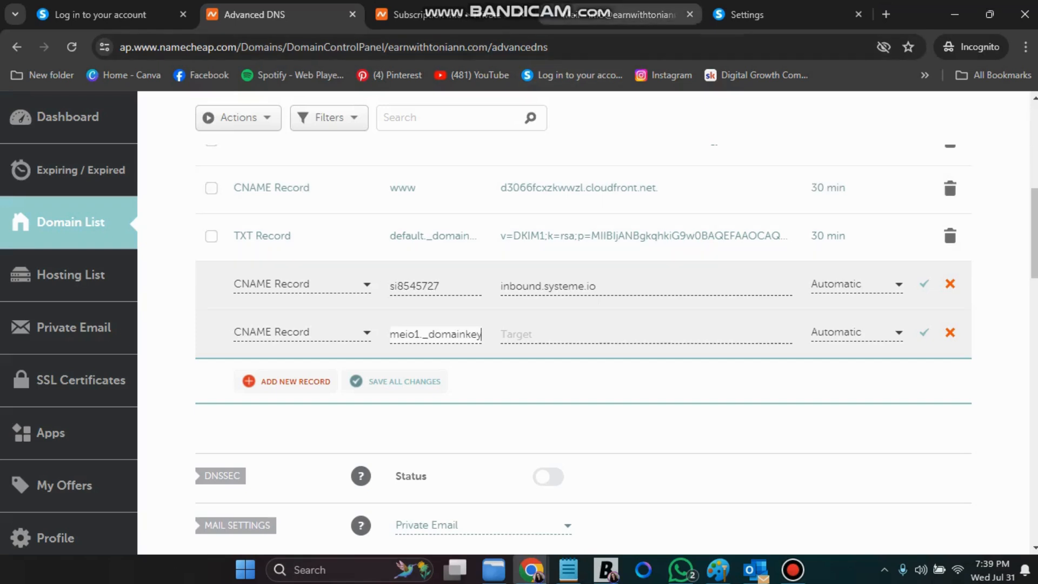
Set the second record's target to key1.systeme.io, copied from systeme.io
left_click(757, 14)
left_click_drag(551, 356, 628, 356)
right_click(616, 357)
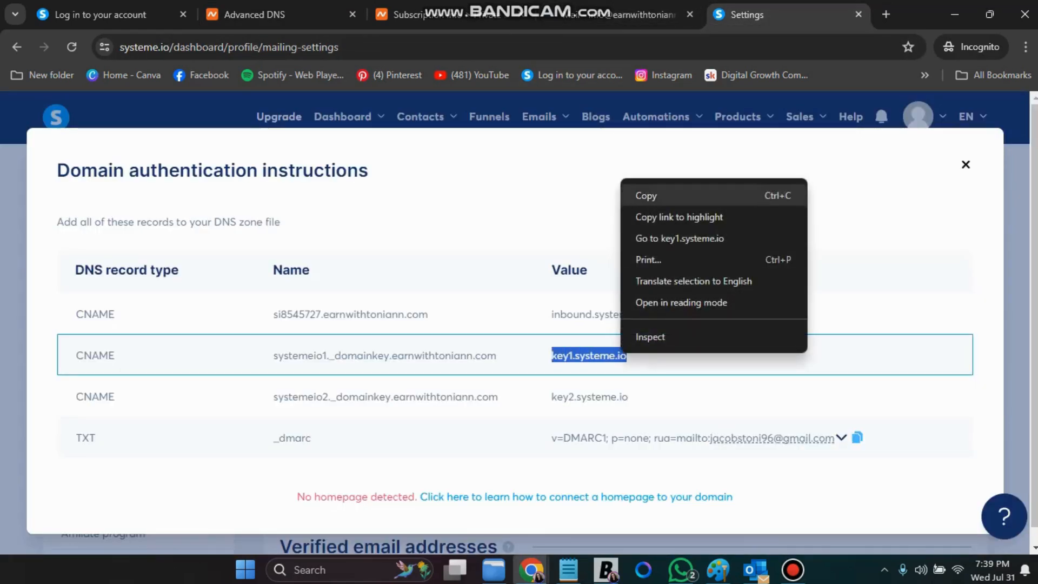
left_click(649, 195)
left_click(254, 14)
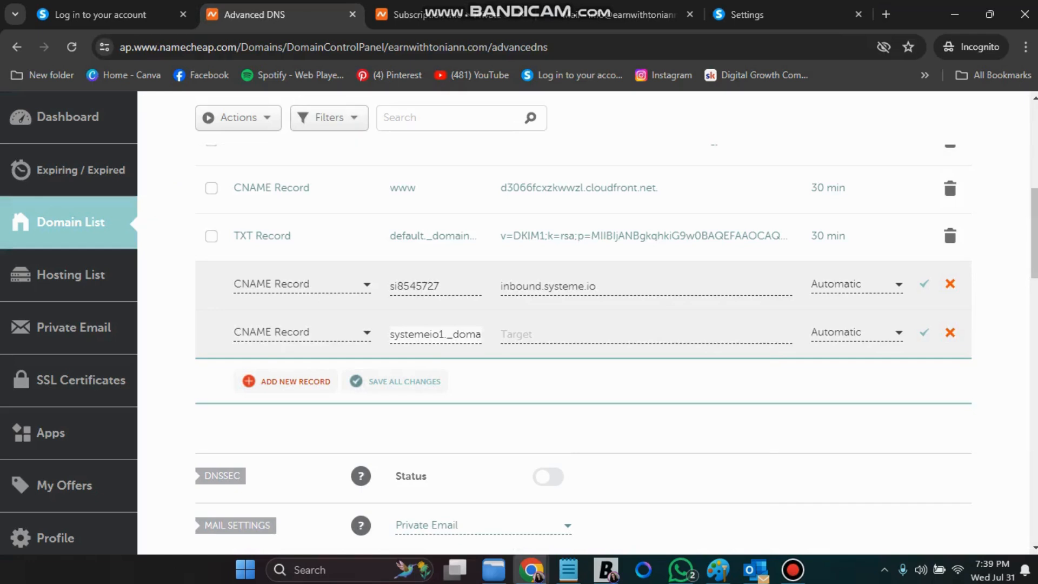
left_click(519, 334)
right_click(526, 334)
left_click(551, 185)
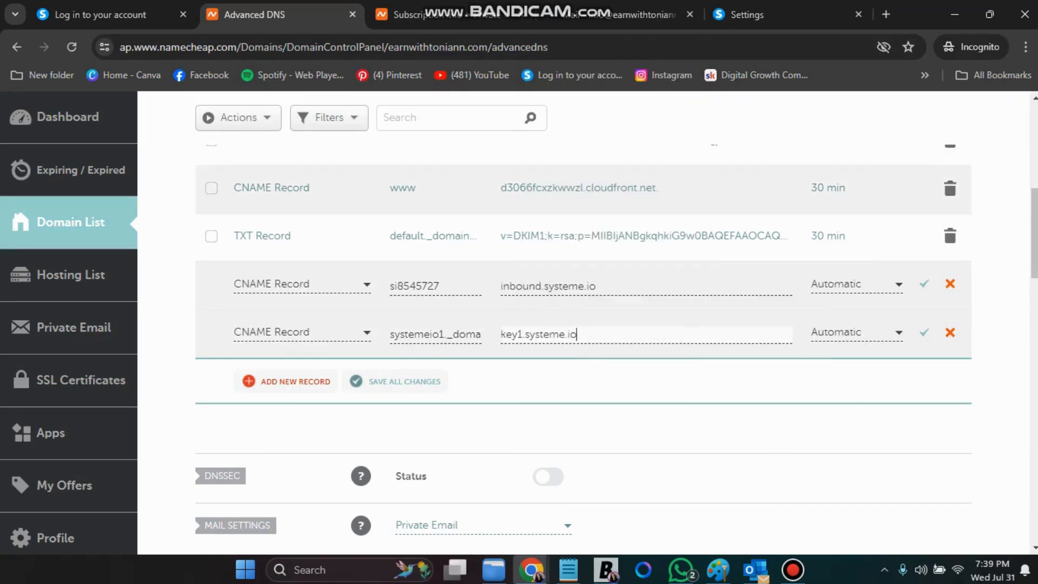
Add a third CNAME record with host systemeio2._domainkey copied from systeme.io
left_click(286, 381)
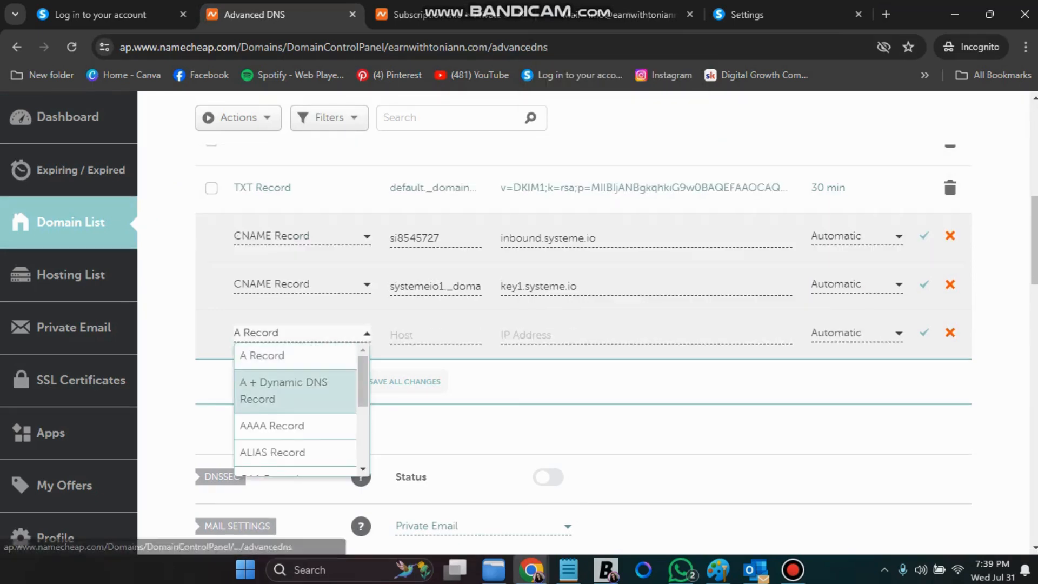
scroll(287, 381, "down", 3)
scroll(270, 435, "down", 2)
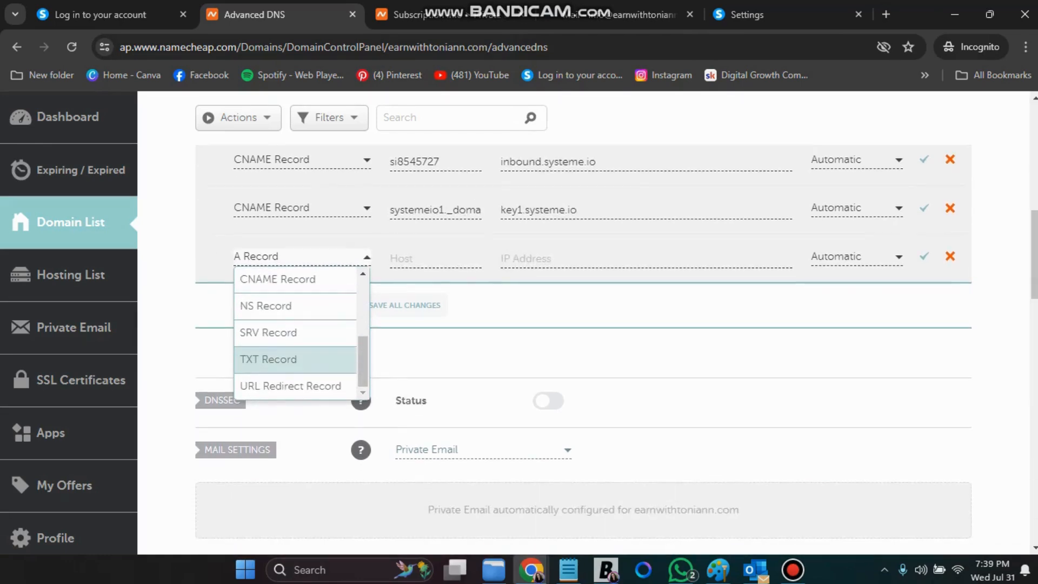
scroll(273, 341, "up", 3)
left_click(273, 352)
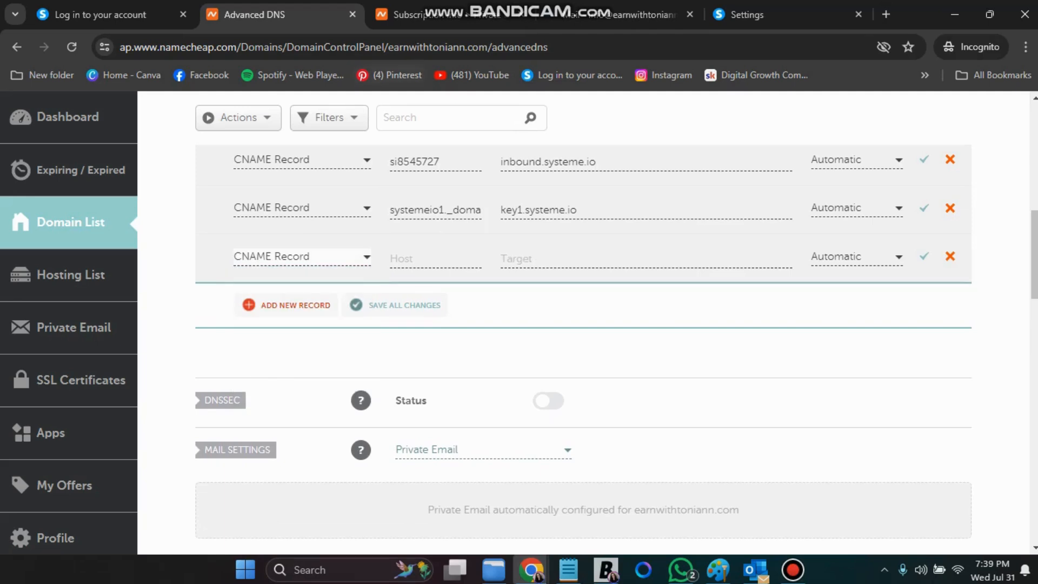
left_click(746, 14)
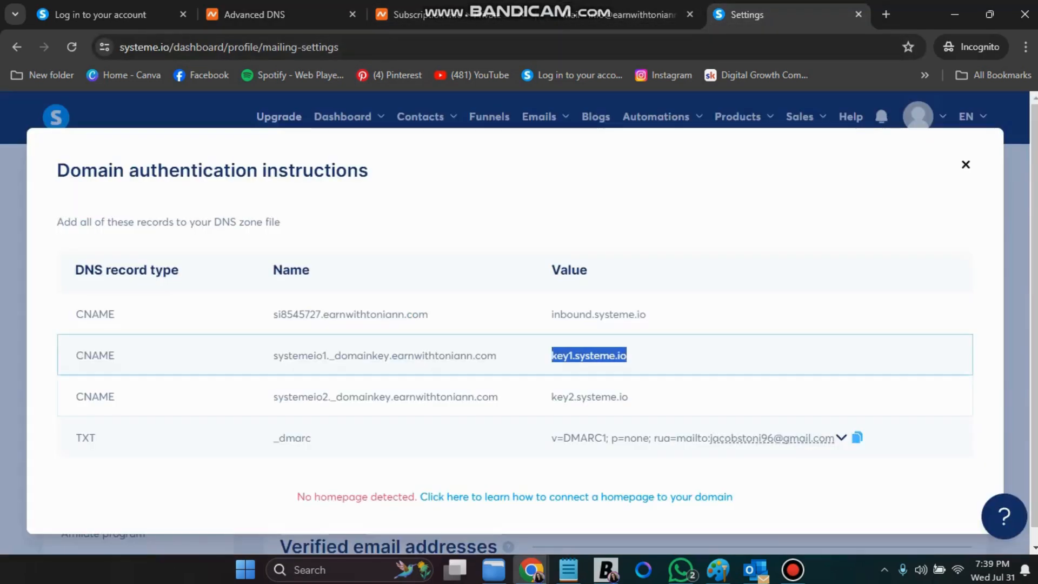
left_click_drag(273, 396, 374, 396)
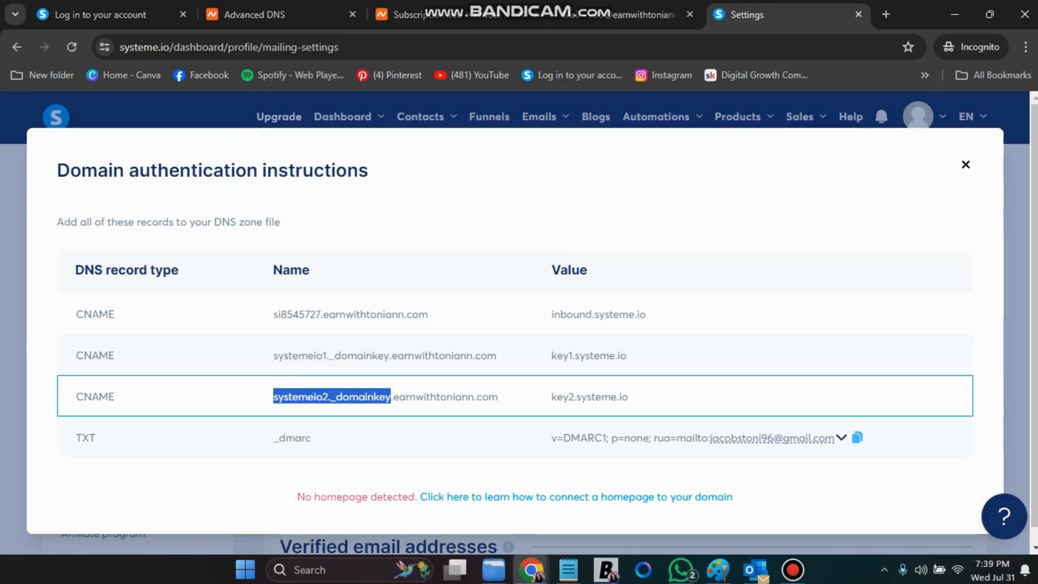
right_click(376, 413)
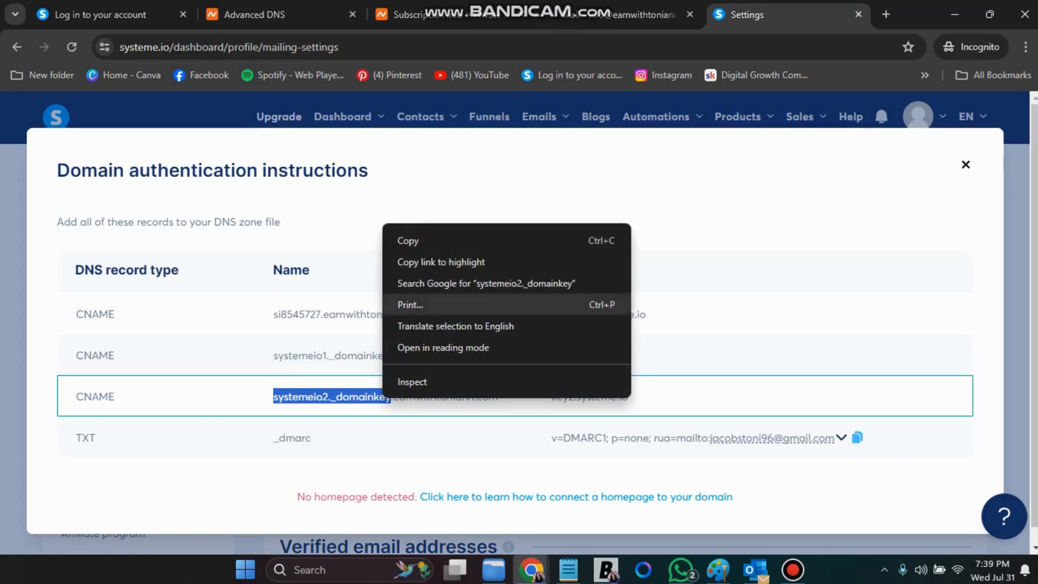
left_click(411, 238)
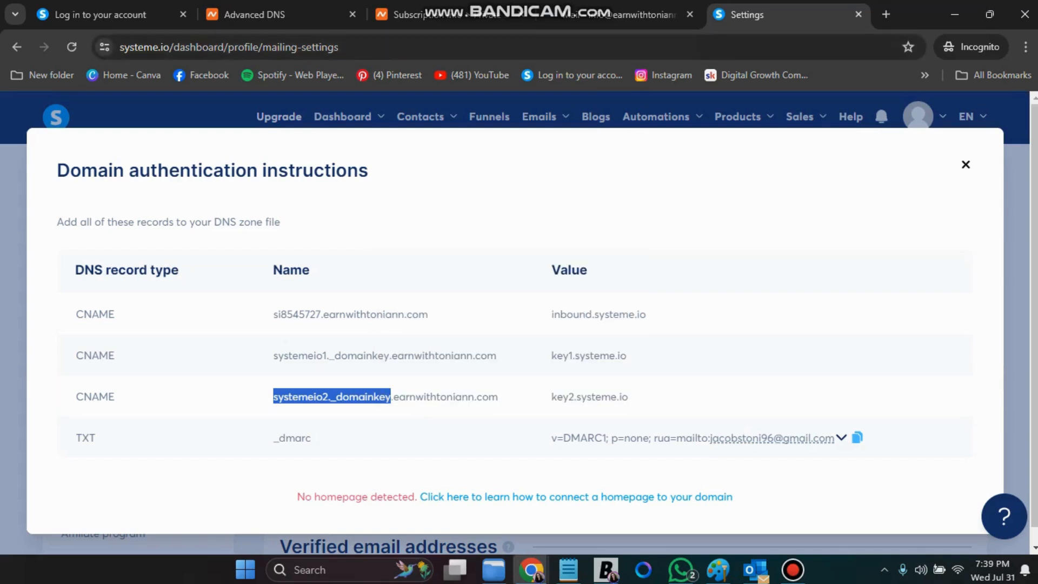
left_click(255, 15)
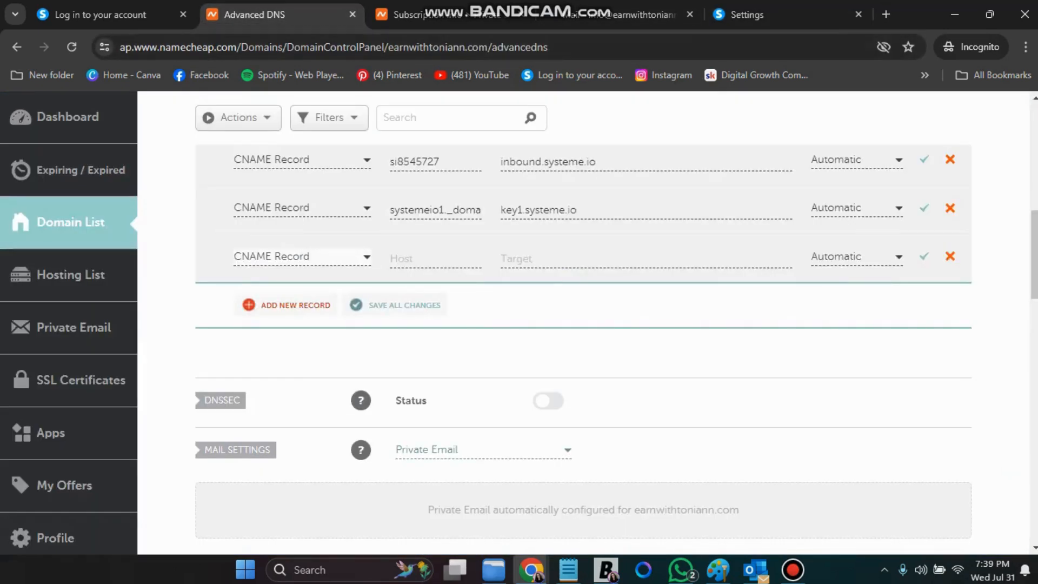
left_click(395, 258)
right_click(393, 257)
left_click(419, 405)
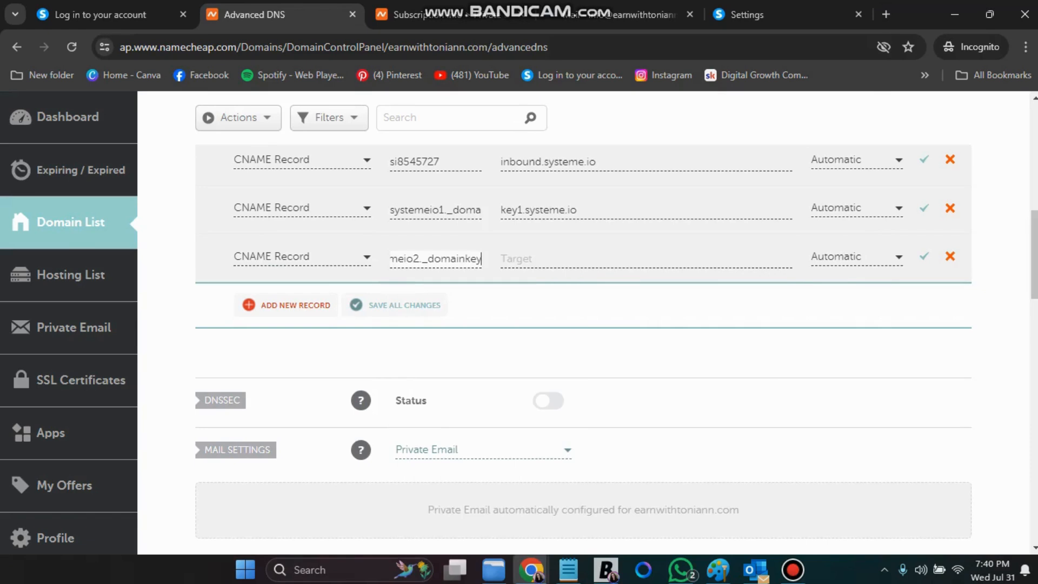
Set the third record's target to key2.systeme.io, copied from systeme.io
left_click(746, 15)
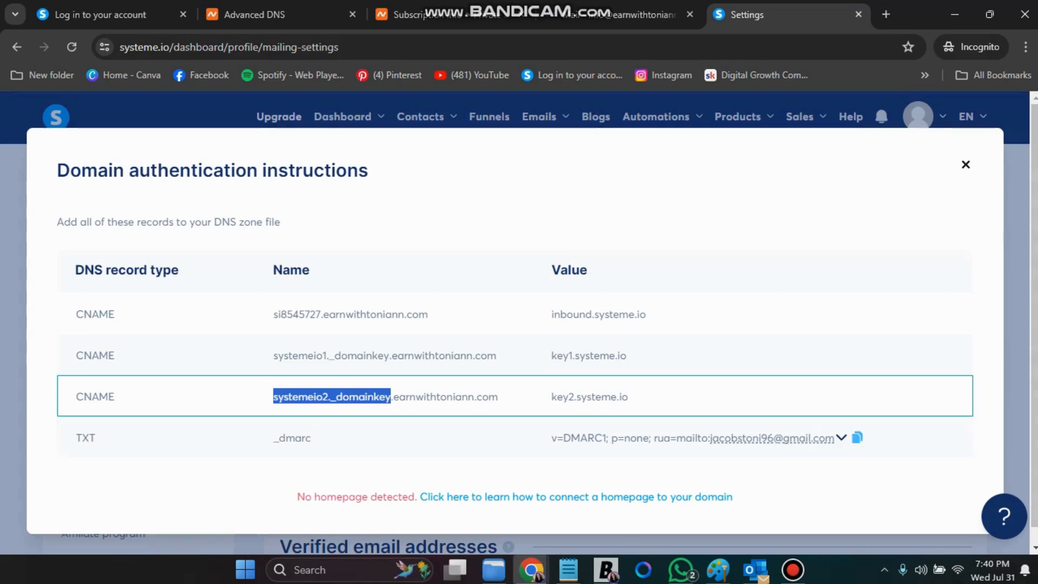
left_click_drag(551, 396, 628, 396)
right_click(614, 400)
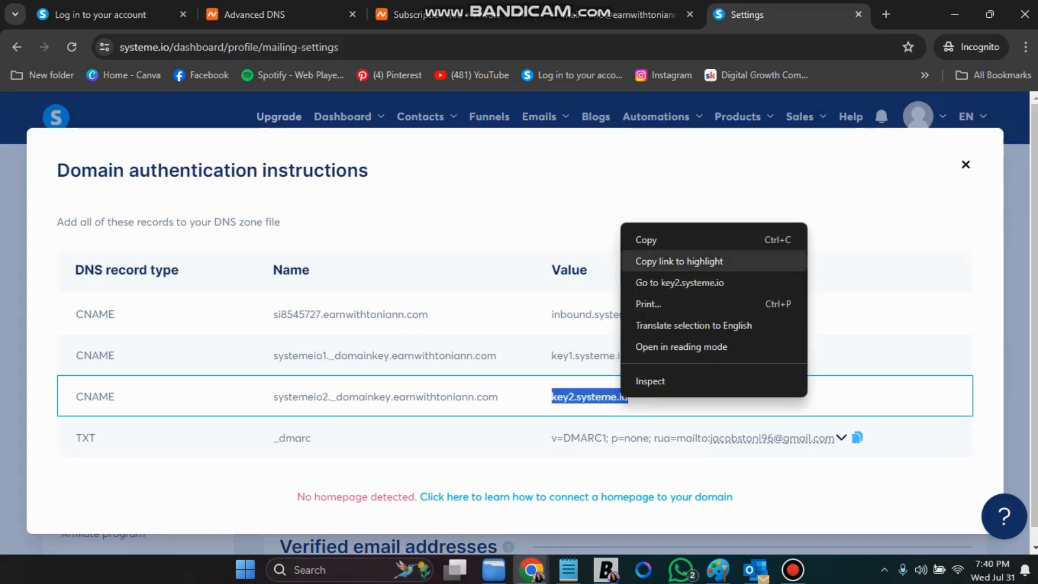
left_click(638, 235)
left_click(254, 15)
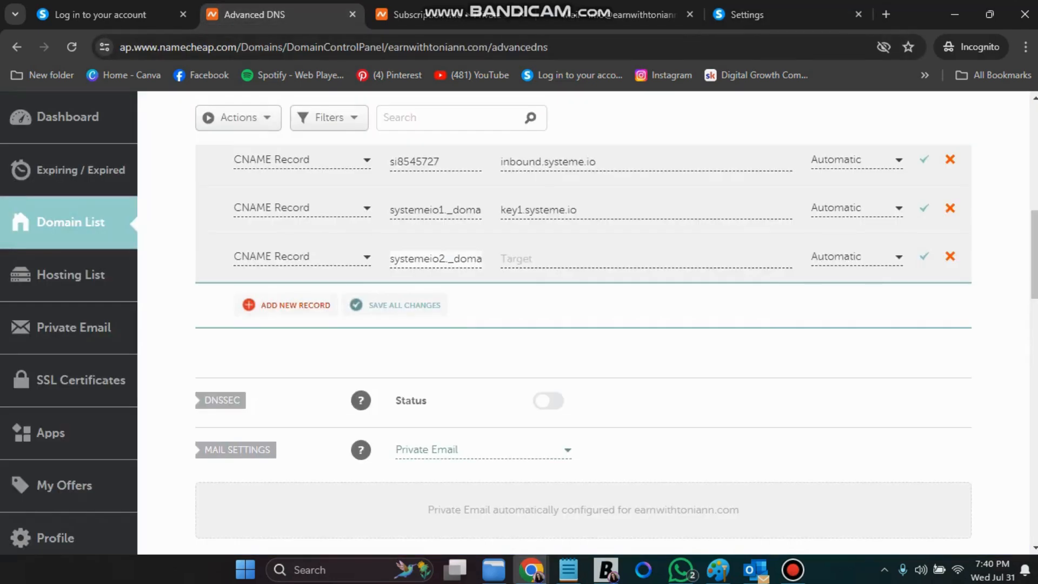
left_click(546, 259)
right_click(545, 256)
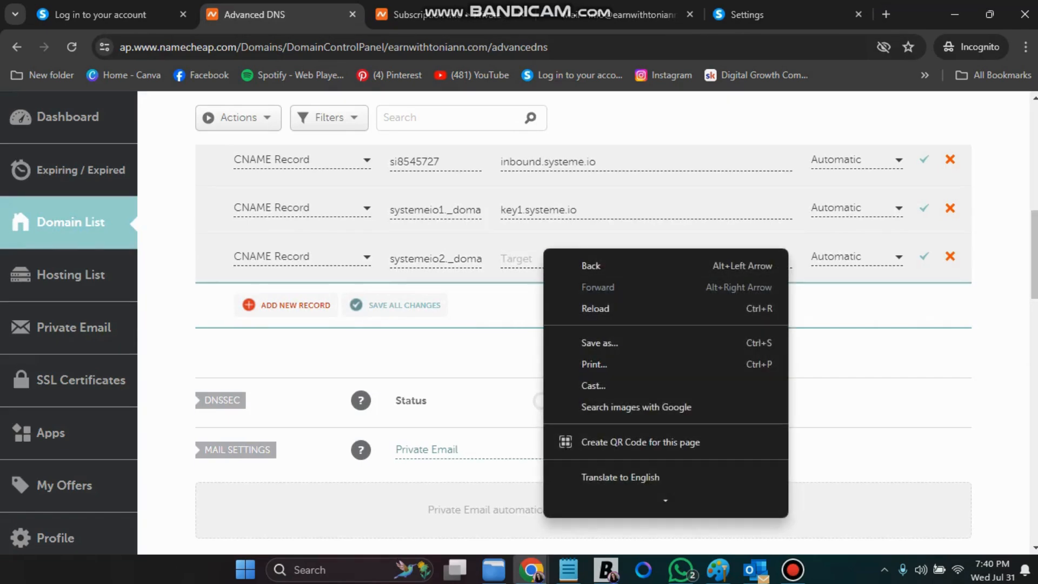
left_click(522, 258)
right_click(525, 262)
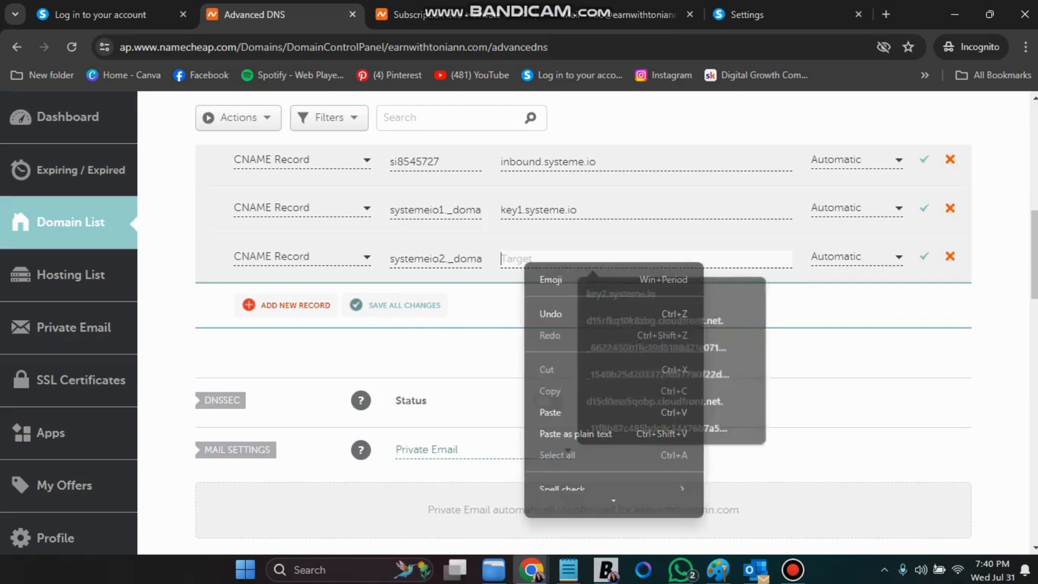
left_click(552, 412)
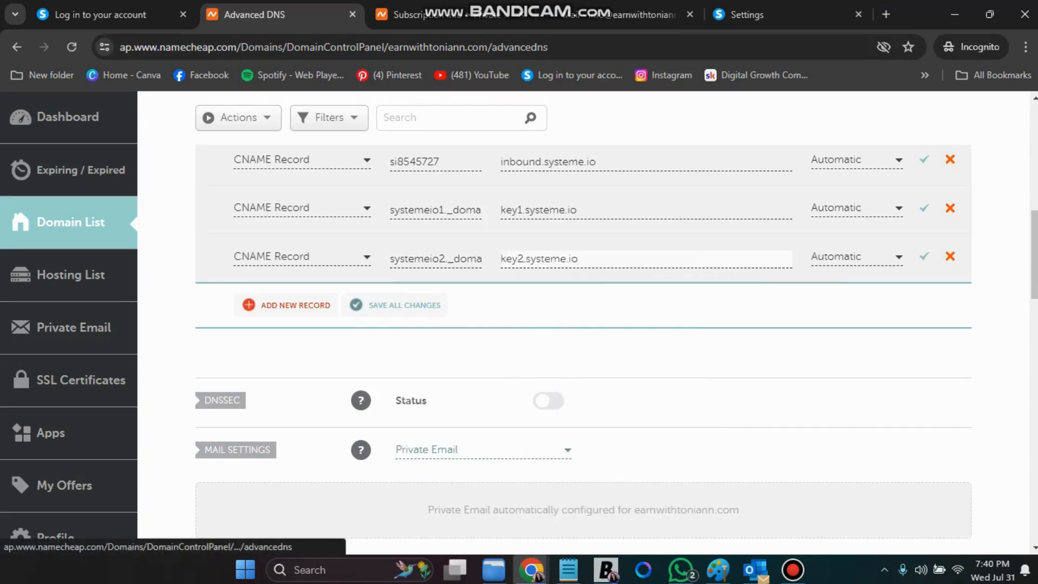
Save the three CNAME records and copy the _dmarc record name from systeme.io
left_click(404, 306)
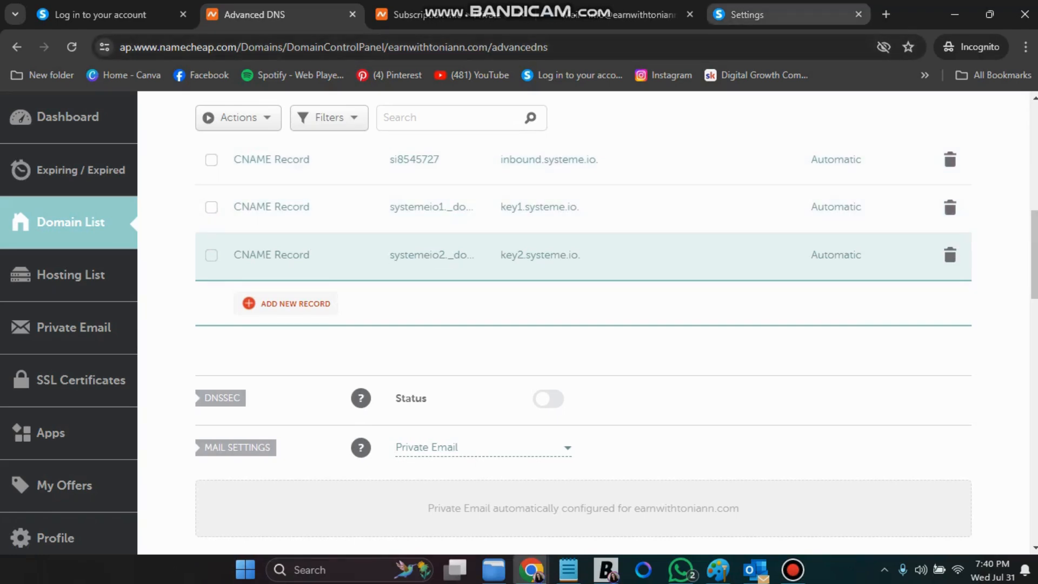
left_click(779, 15)
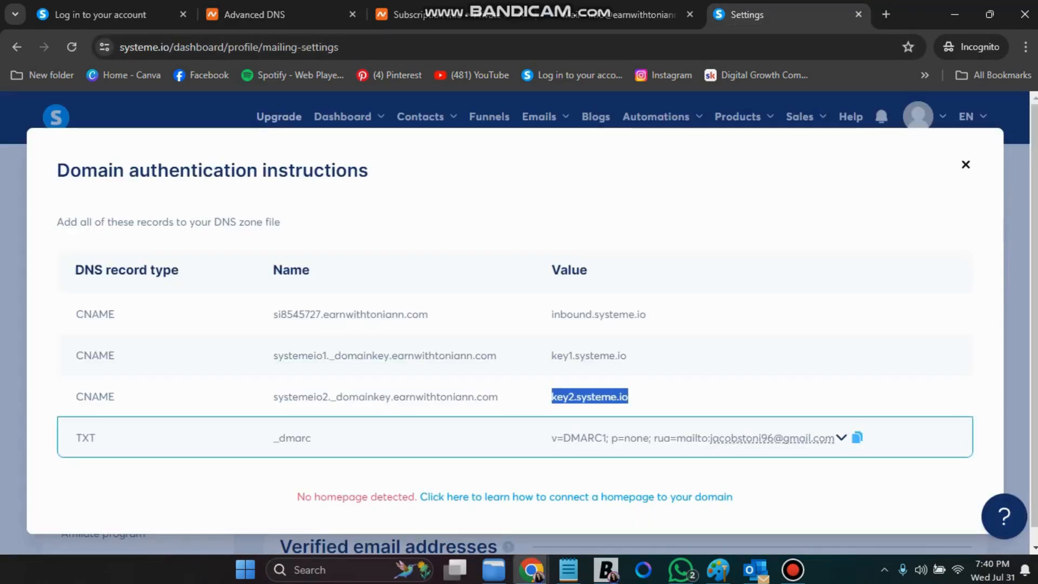
left_click_drag(273, 437, 305, 437)
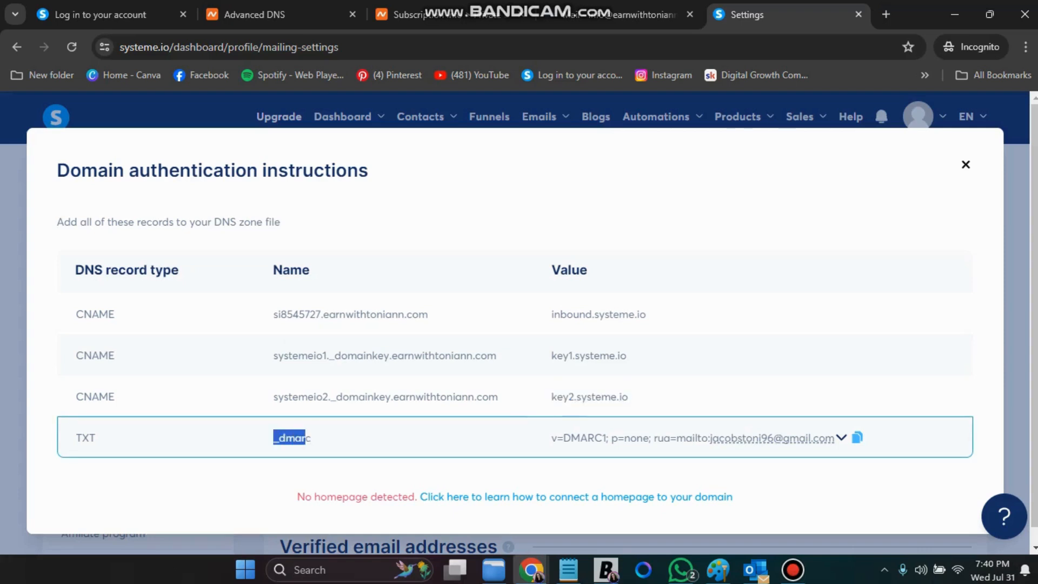
right_click(296, 438)
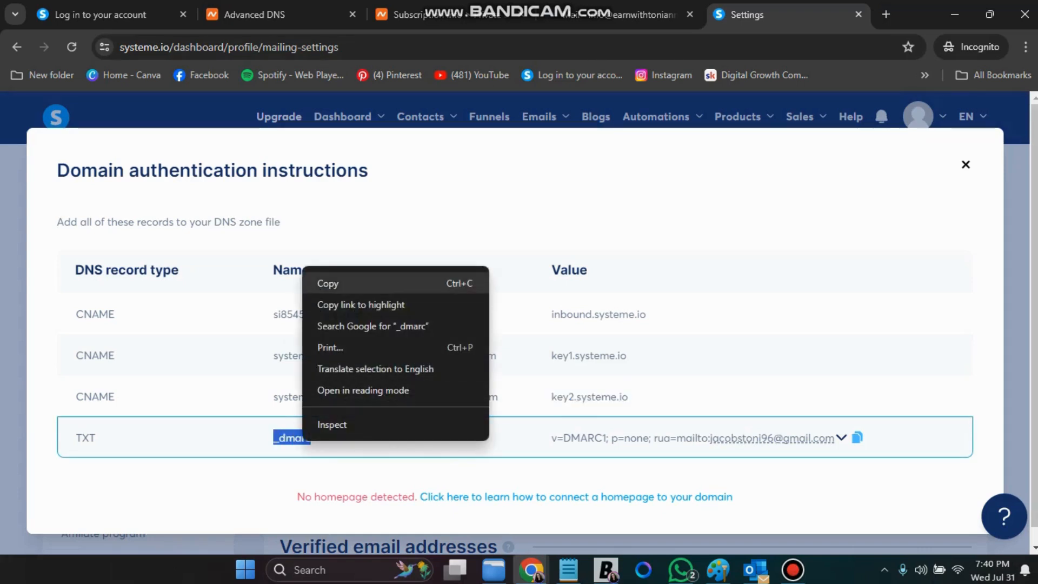
left_click(314, 283)
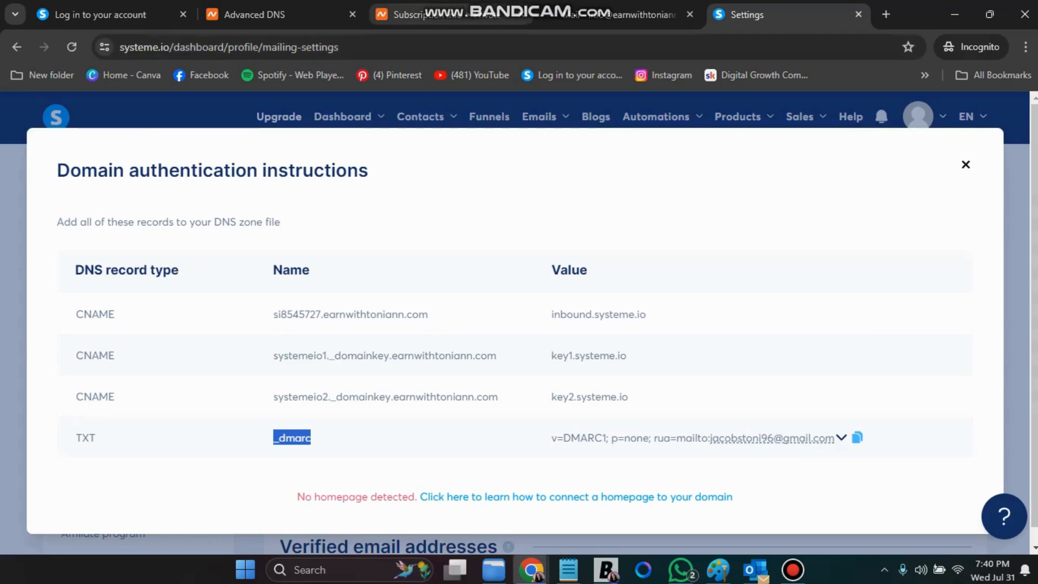
left_click(255, 14)
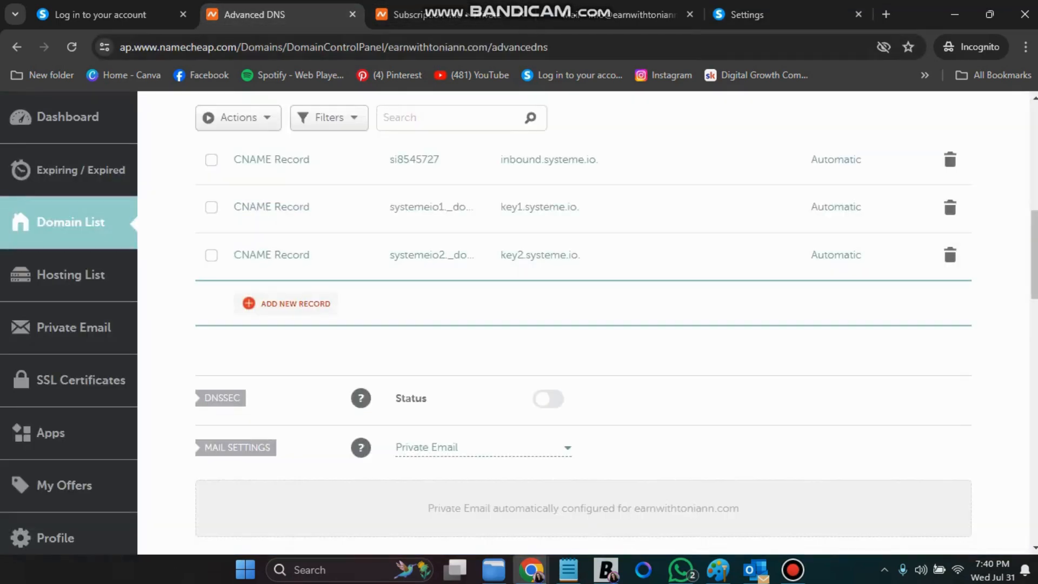
Add a new TXT record in Namecheap with host _dmarc
left_click(286, 304)
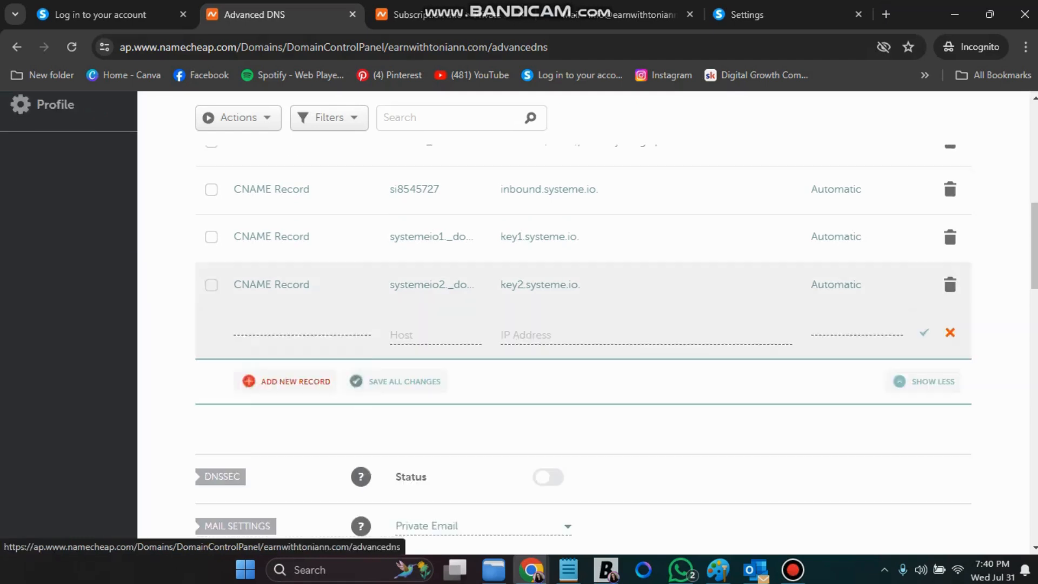
scroll(292, 390, "down", 1)
scroll(295, 408, "down", 2)
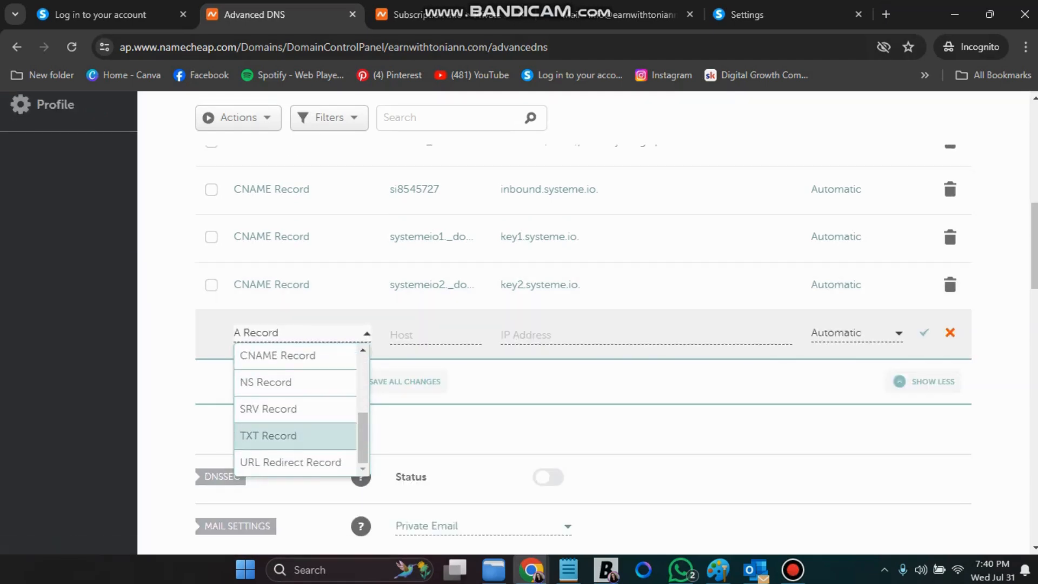
left_click(295, 436)
left_click(427, 336)
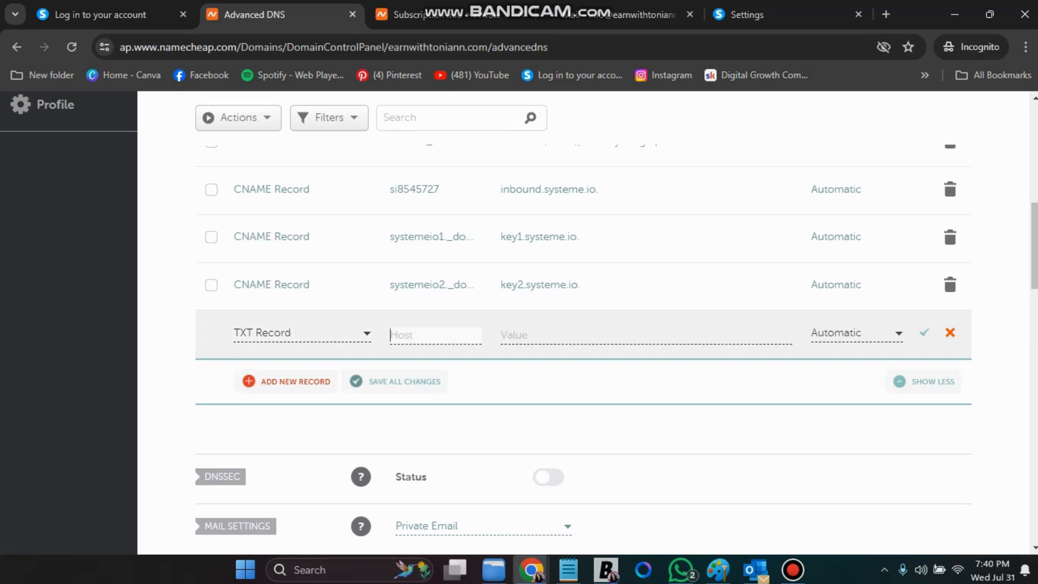
right_click(416, 338)
left_click(465, 121)
Choose the custom-domain address for DMARC reports, paste the v=DMARC1 value, and save
left_click(778, 14)
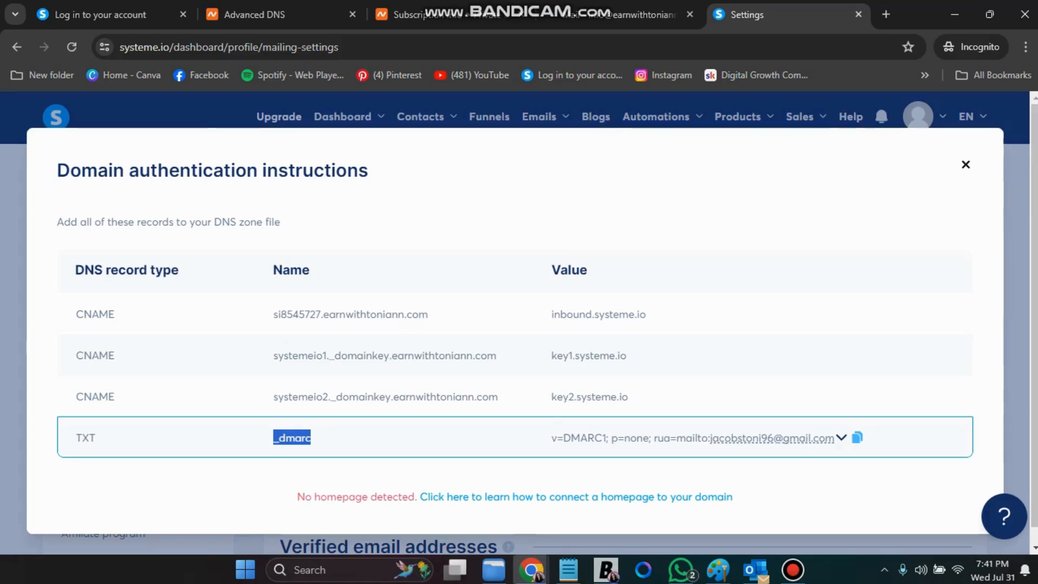
left_click(841, 438)
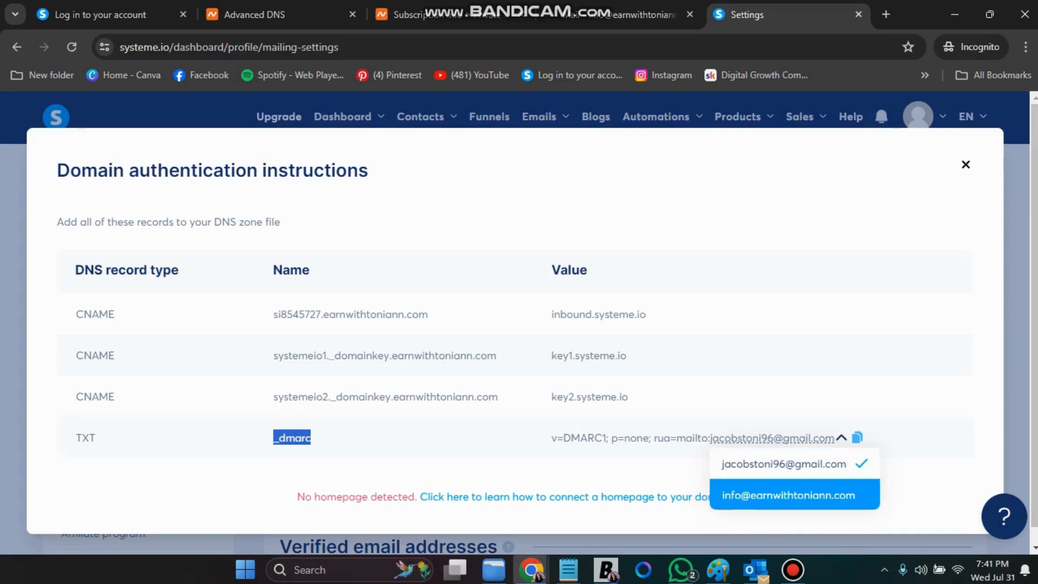
left_click(789, 496)
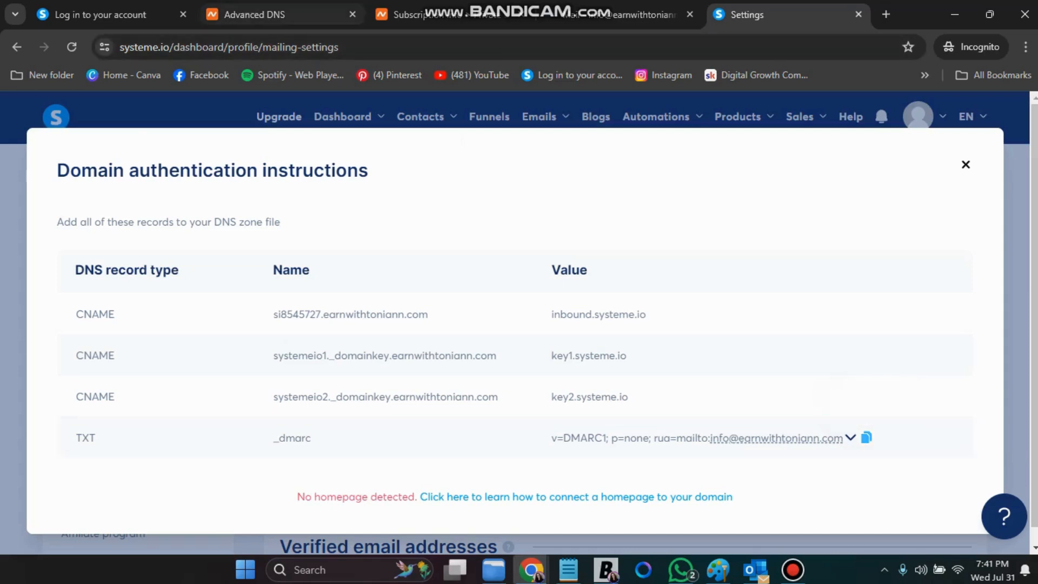
left_click(254, 14)
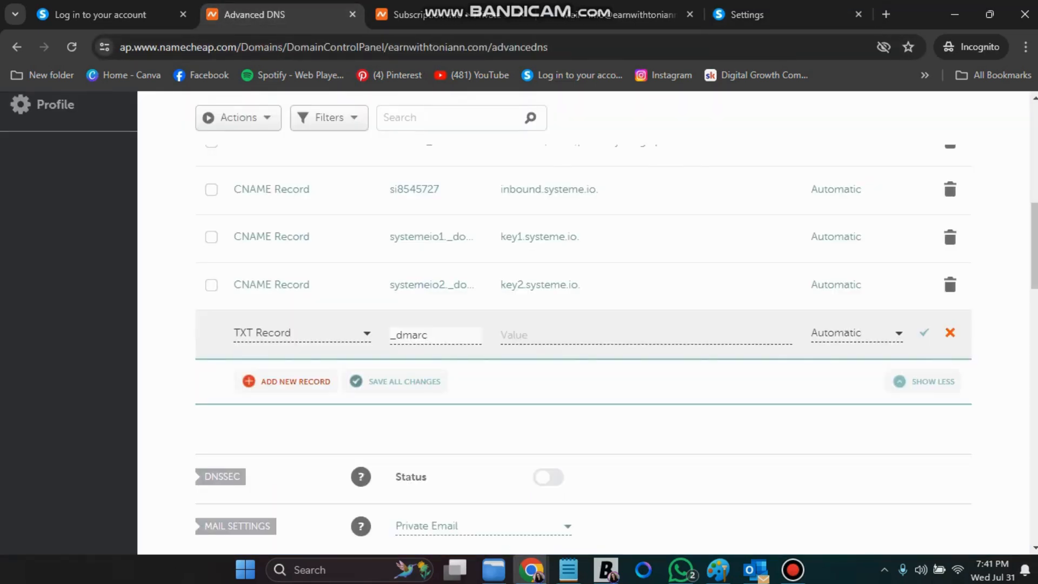
left_click(516, 335)
right_click(517, 325)
left_click(538, 185)
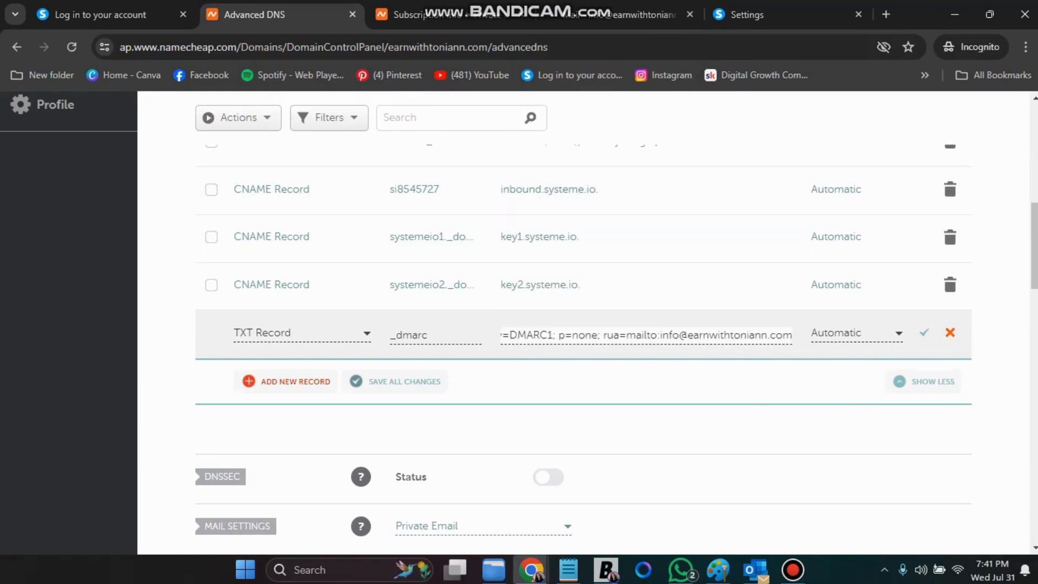
left_click(924, 332)
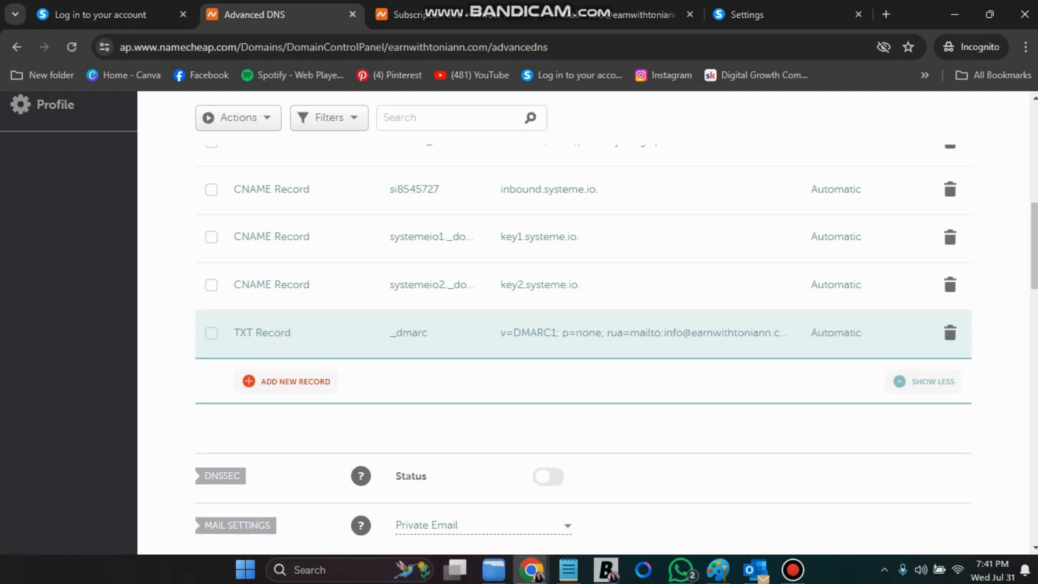
Close the DNS instructions and check that earnwithtoniann.com shows Verified in Emails settings
left_click(103, 14)
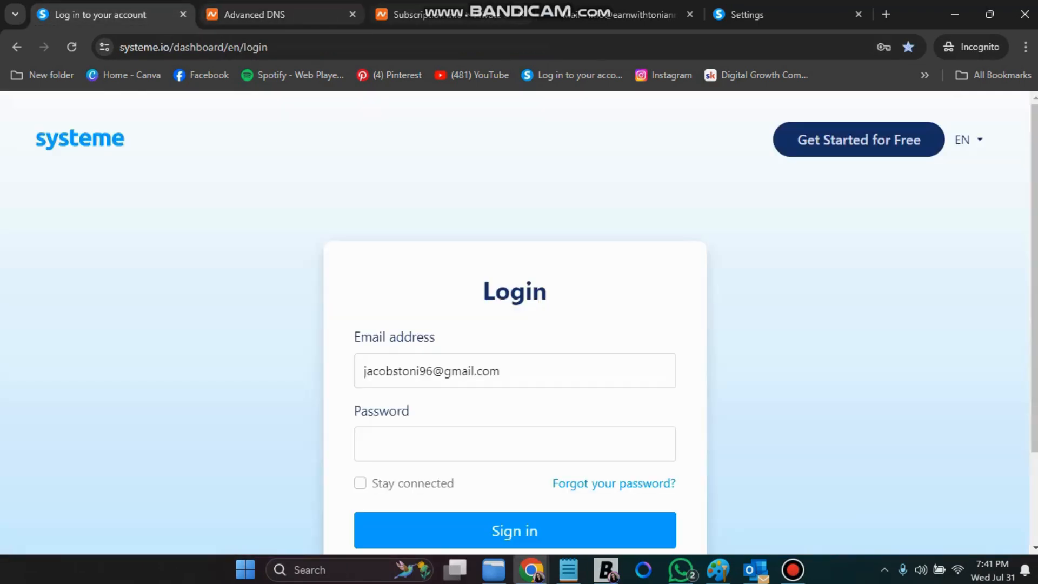
left_click(747, 15)
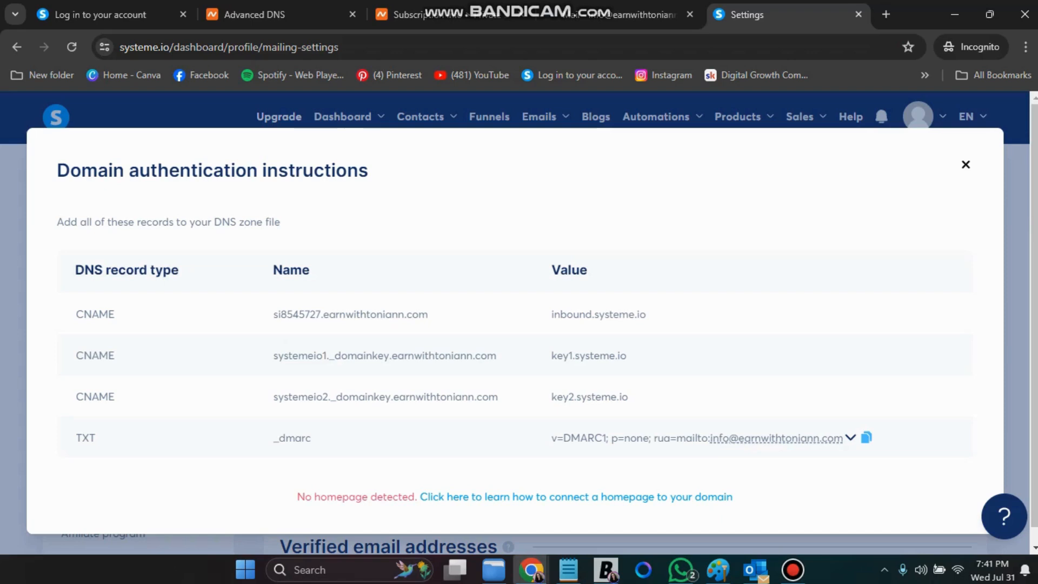
left_click(966, 165)
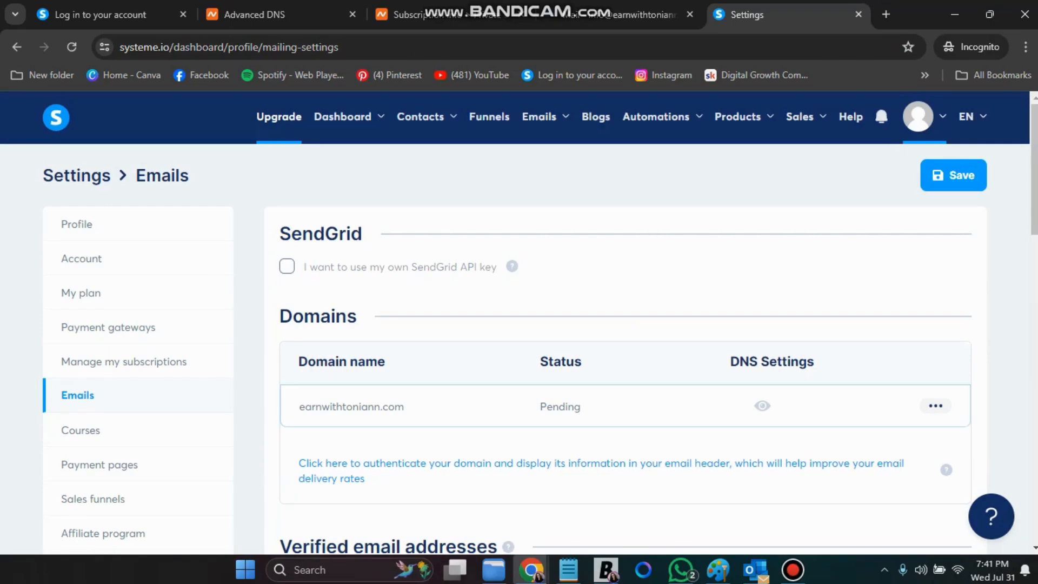
scroll(98, 450, "down", 3)
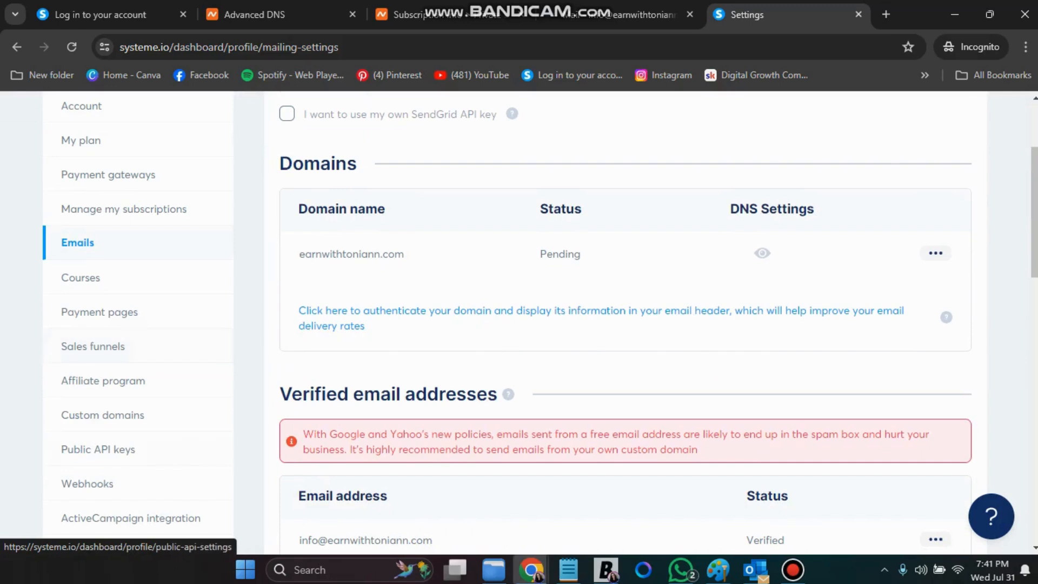
left_click(103, 415)
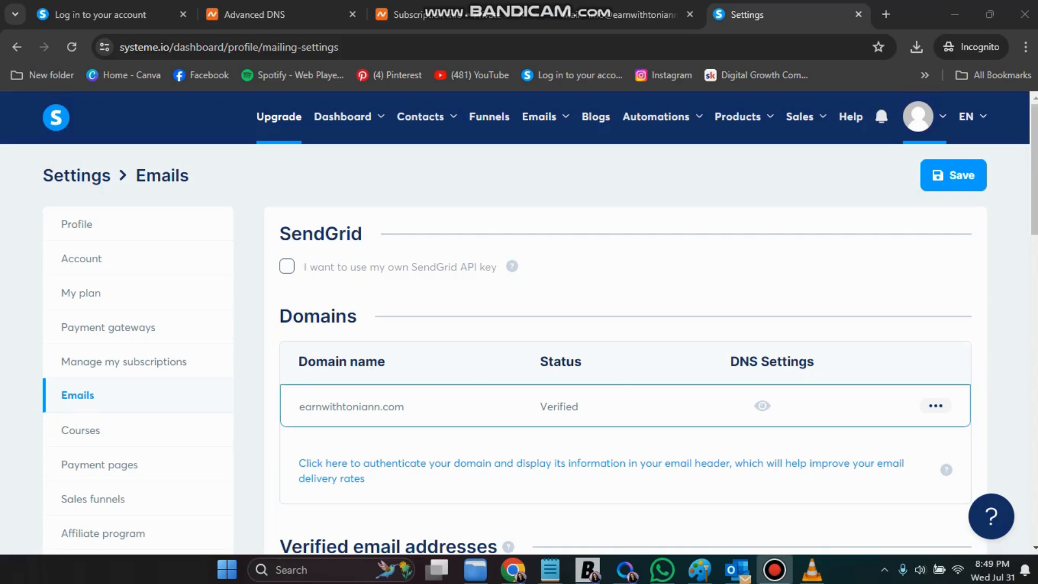
Replace the Gmail sender email address with the verified custom-domain address
scroll(621, 395, "down", 5)
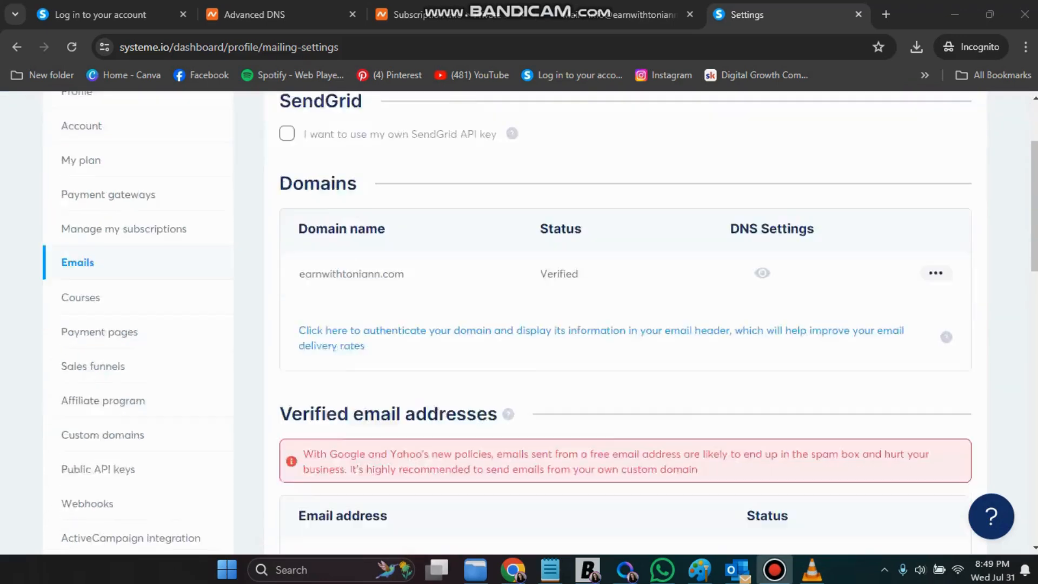
left_click_drag(433, 387, 299, 388)
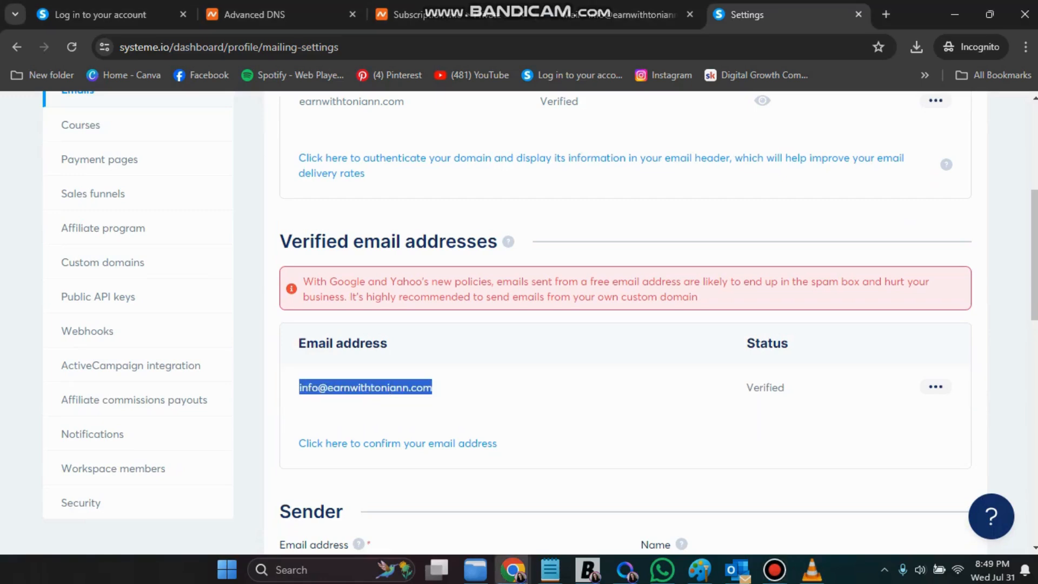
right_click(346, 389)
left_click(372, 233)
scroll(372, 233, "down", 3)
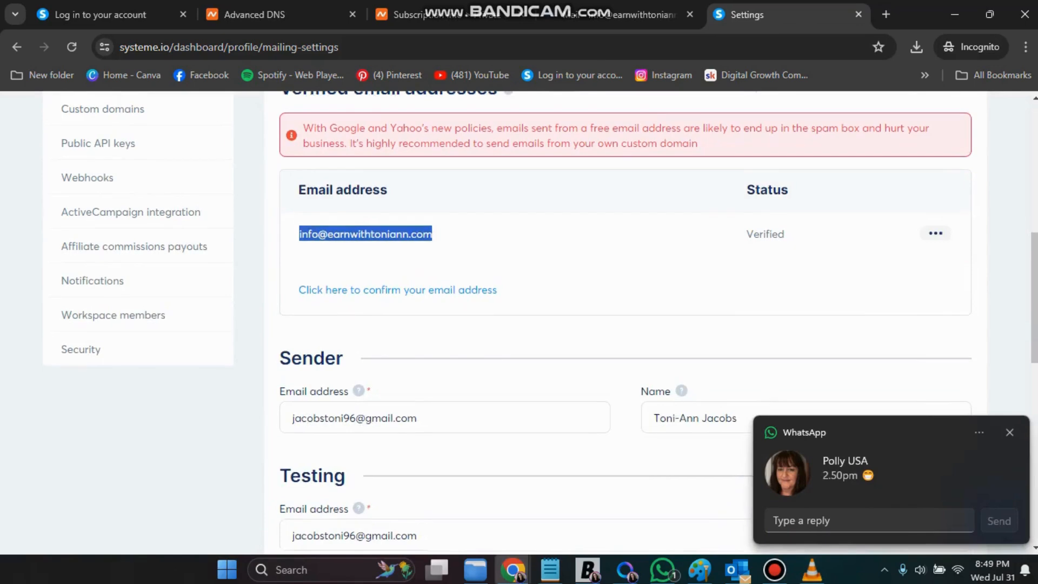
scroll(420, 342, "down", 2)
left_click_drag(418, 342, 292, 342)
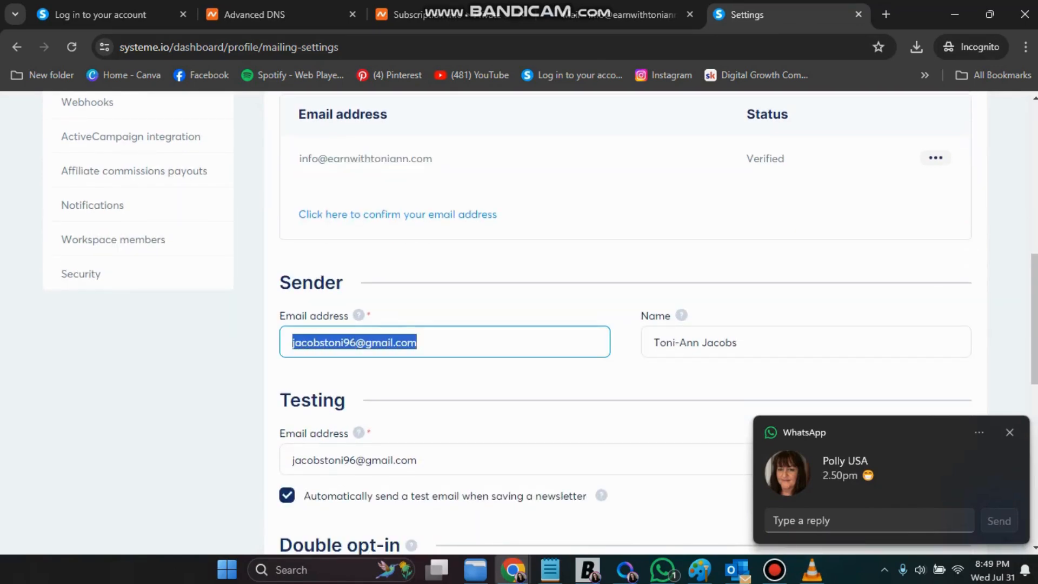
left_click(292, 342)
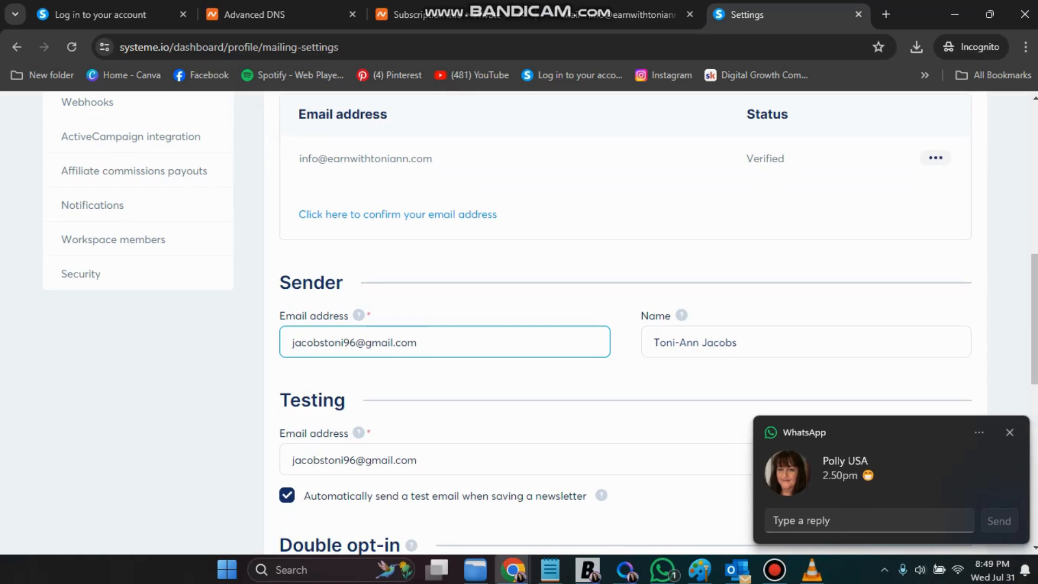
left_click_drag(292, 342, 417, 343)
right_click(338, 349)
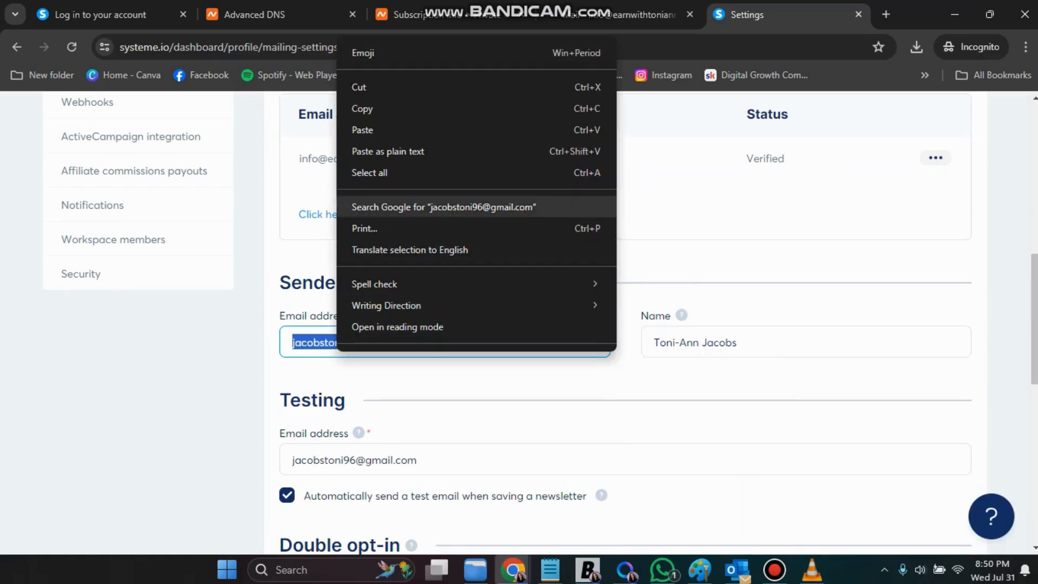
left_click(362, 130)
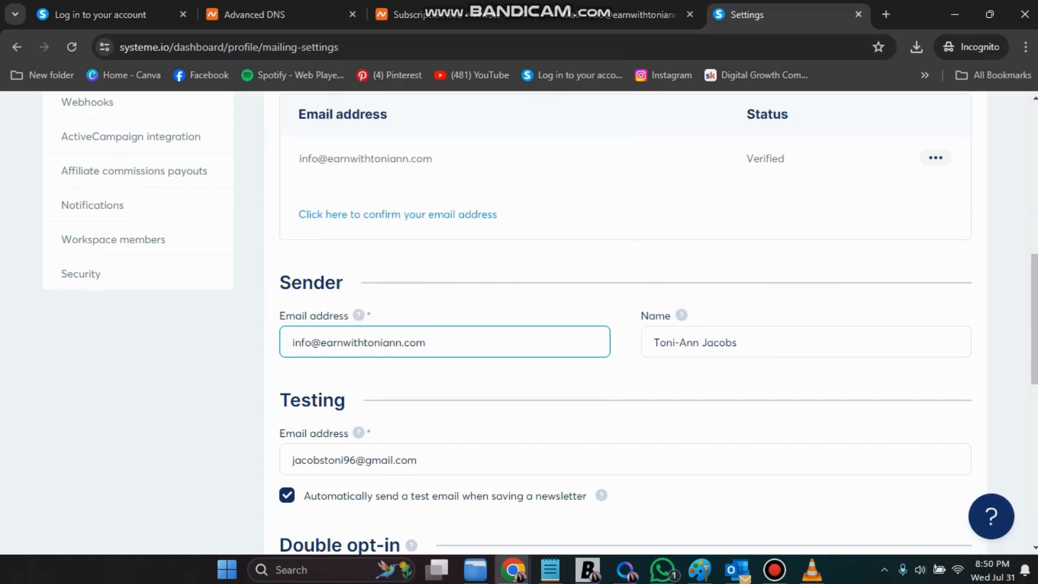
Replace the testing email address with the custom-domain address and save the settings
scroll(540, 324, "down", 3)
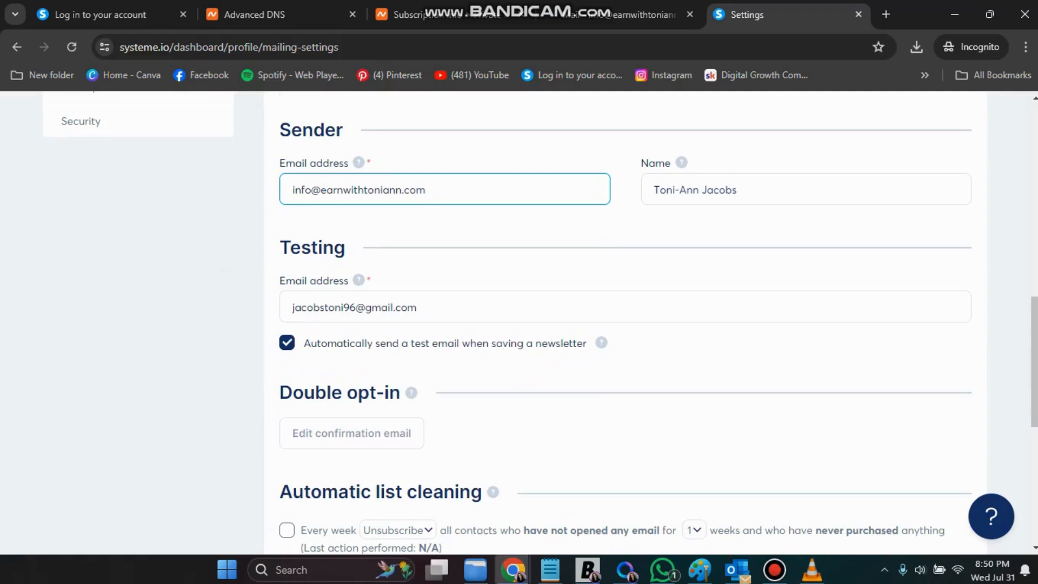
left_click_drag(417, 307, 292, 307)
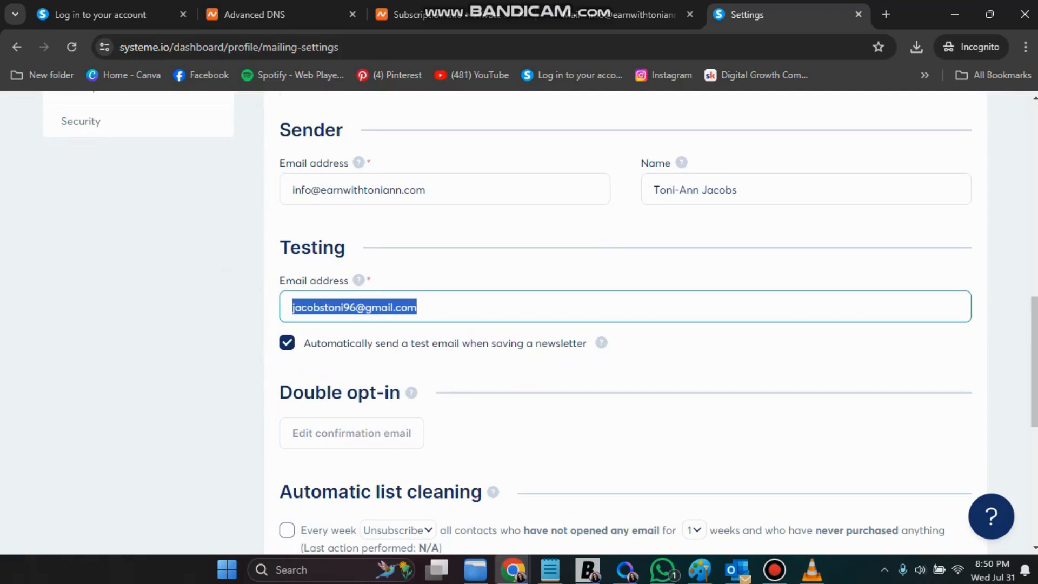
right_click(324, 307)
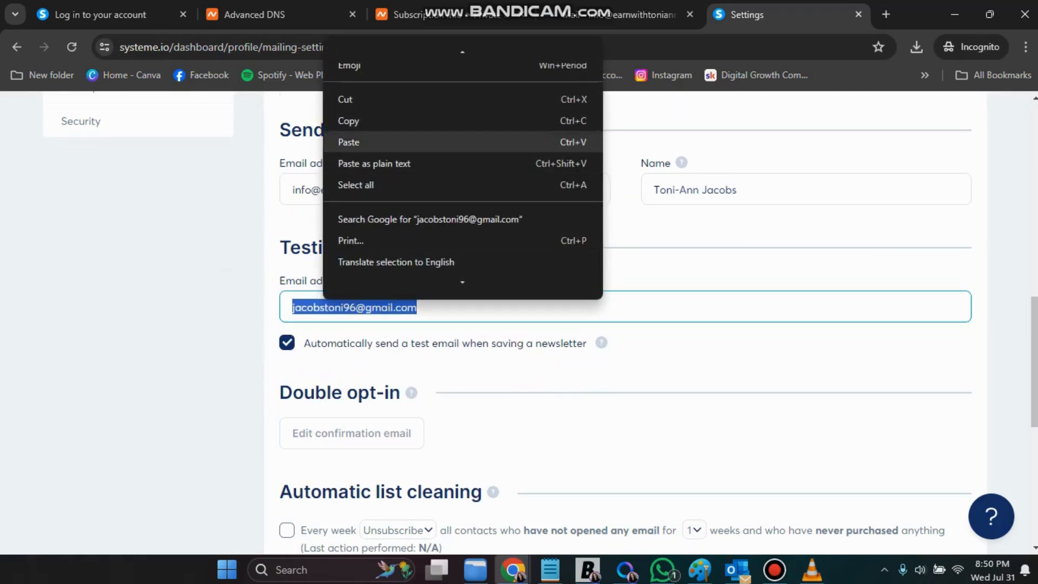
left_click(349, 142)
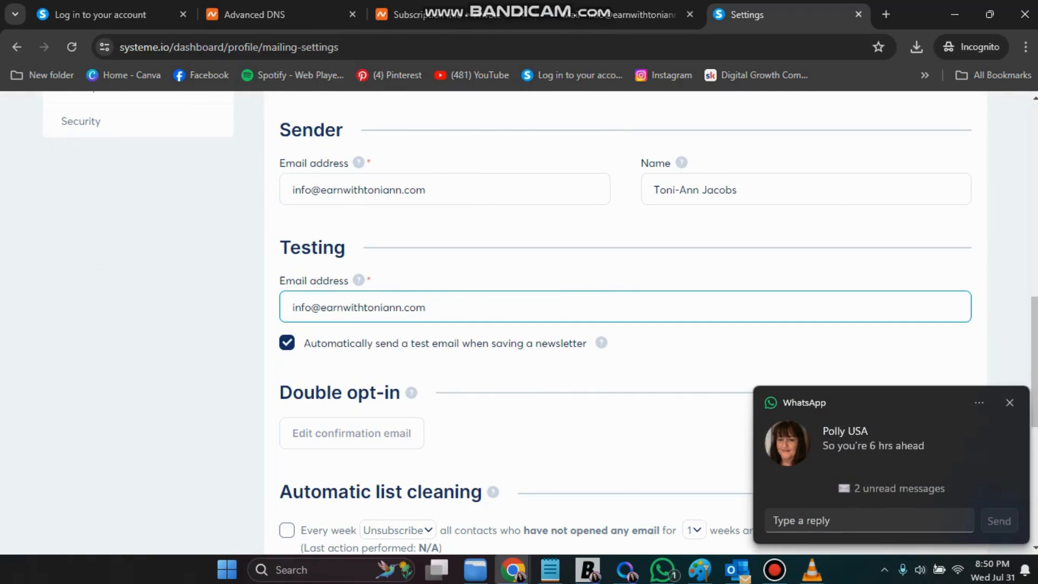
scroll(622, 324, "up", 10)
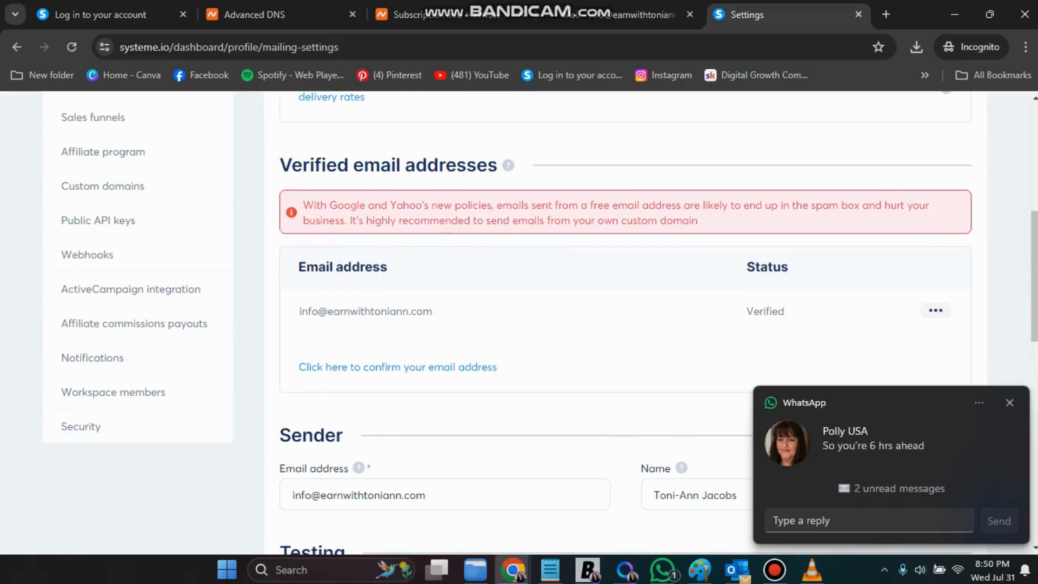
scroll(622, 324, "up", 3)
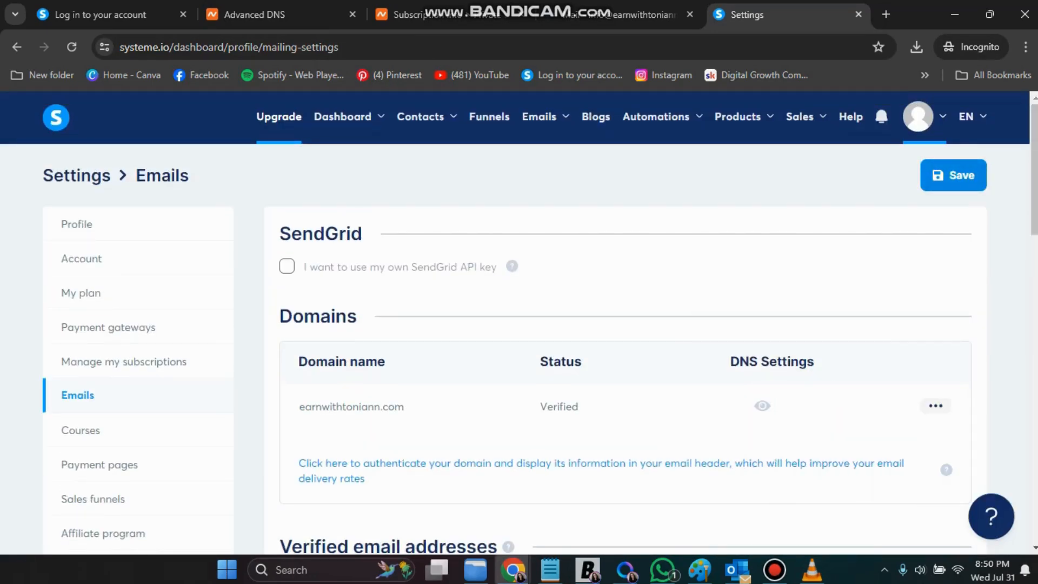
left_click(953, 175)
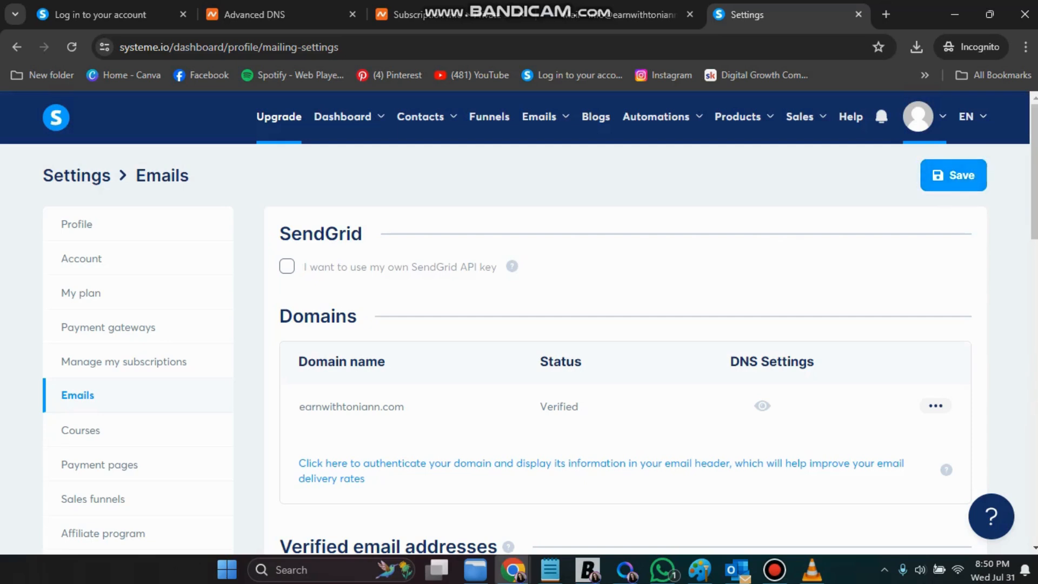
mouse_move(545, 117)
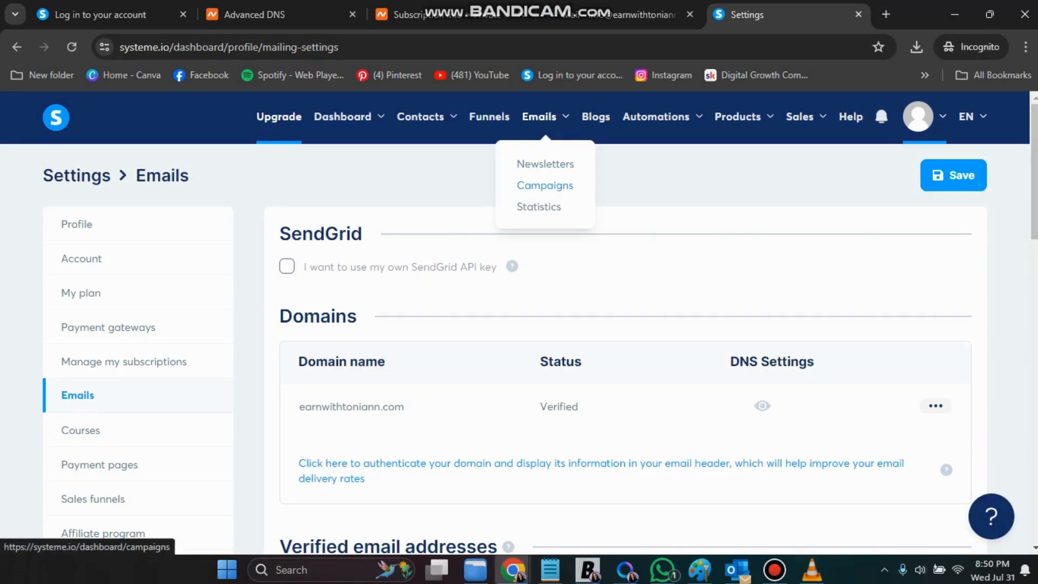
In the Legacy Builder Program (3-26) campaign, make the 'Here is your Blueprint.' email send from the custom-domain address and save
left_click(545, 185)
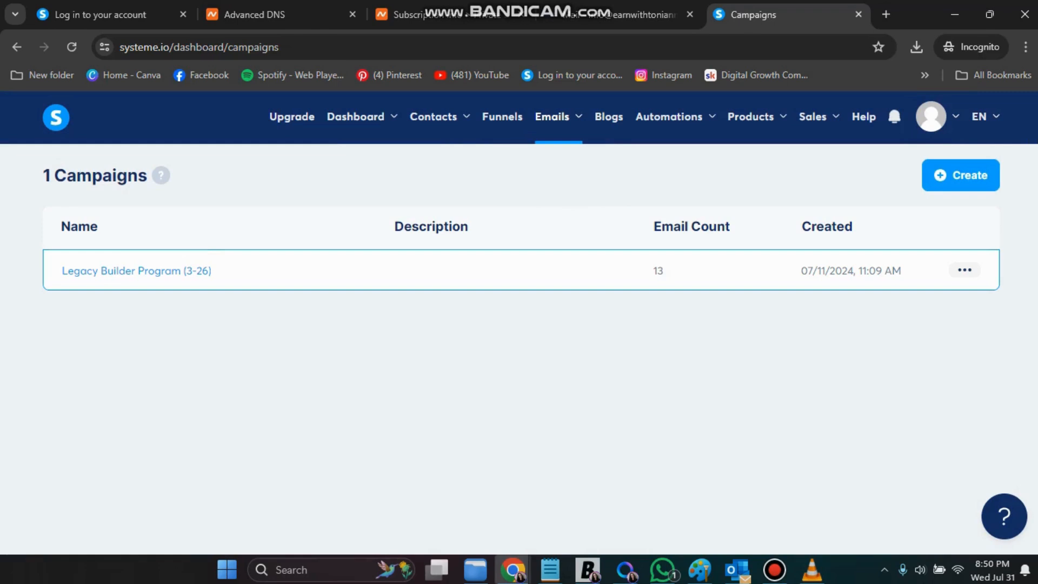
left_click(125, 271)
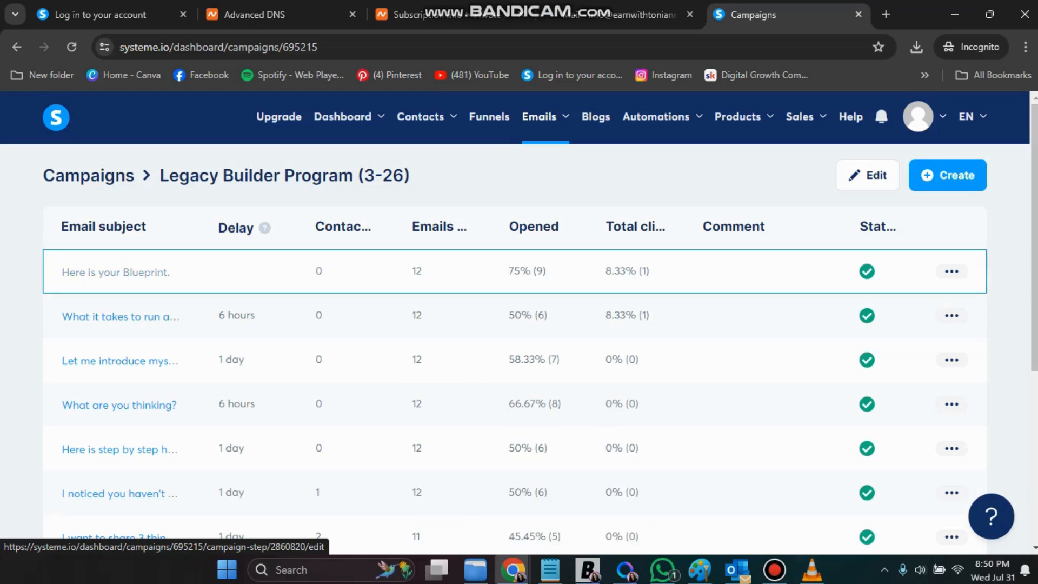
left_click(115, 272)
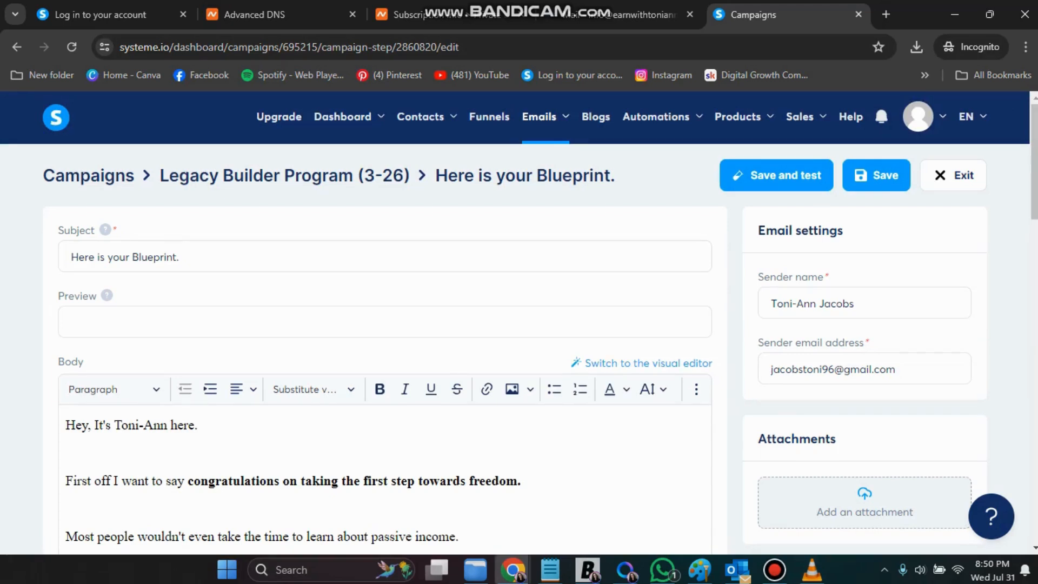
triple_click(811, 370)
right_click(811, 369)
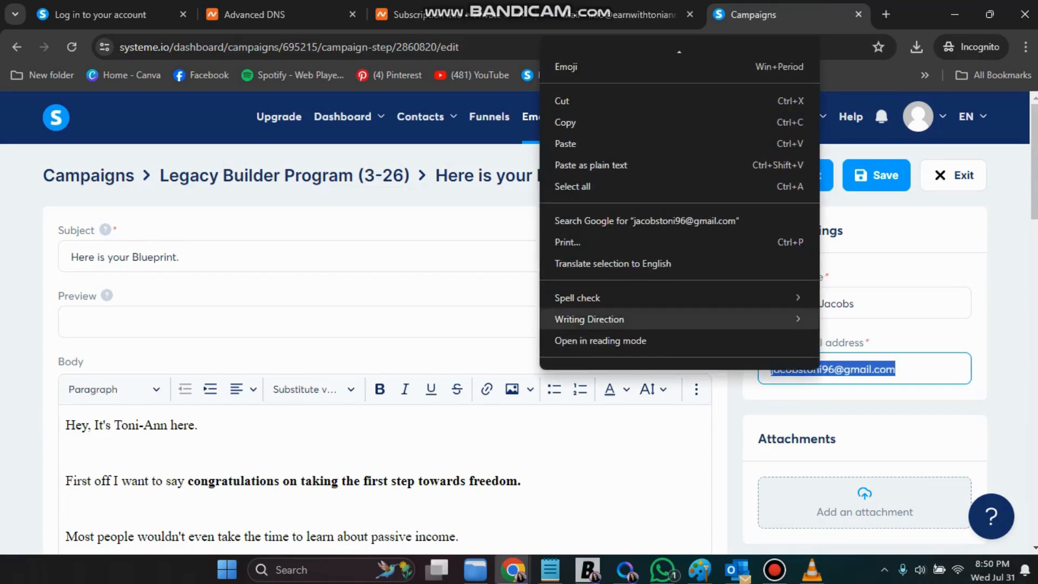
left_click(557, 142)
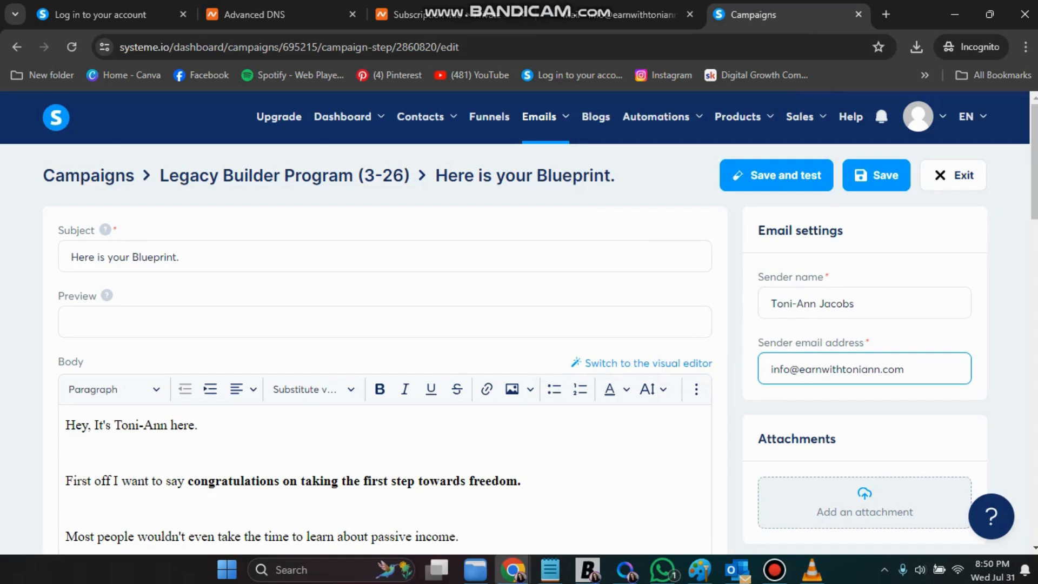
left_click(876, 175)
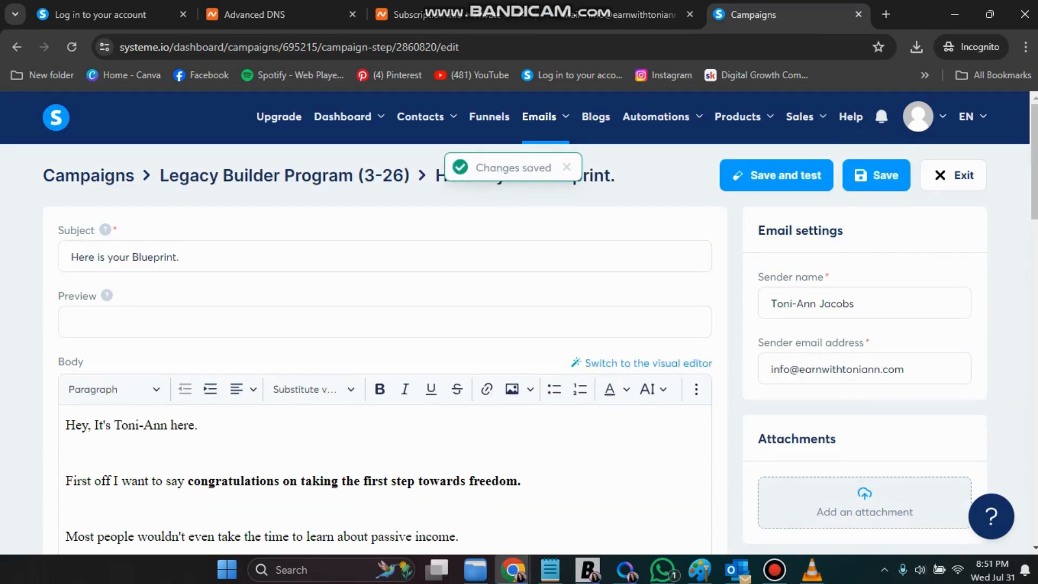
left_click(953, 175)
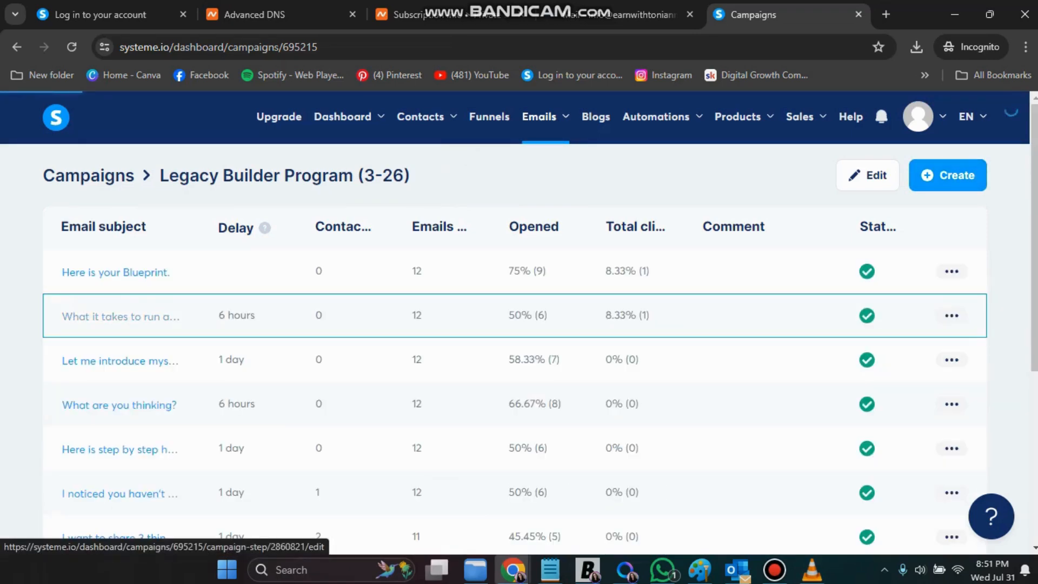
Replace the Gmail sender on the 'What it takes to run an online business...' email with the custom-domain address and save
left_click(120, 316)
left_click_drag(771, 370, 897, 369)
right_click(805, 373)
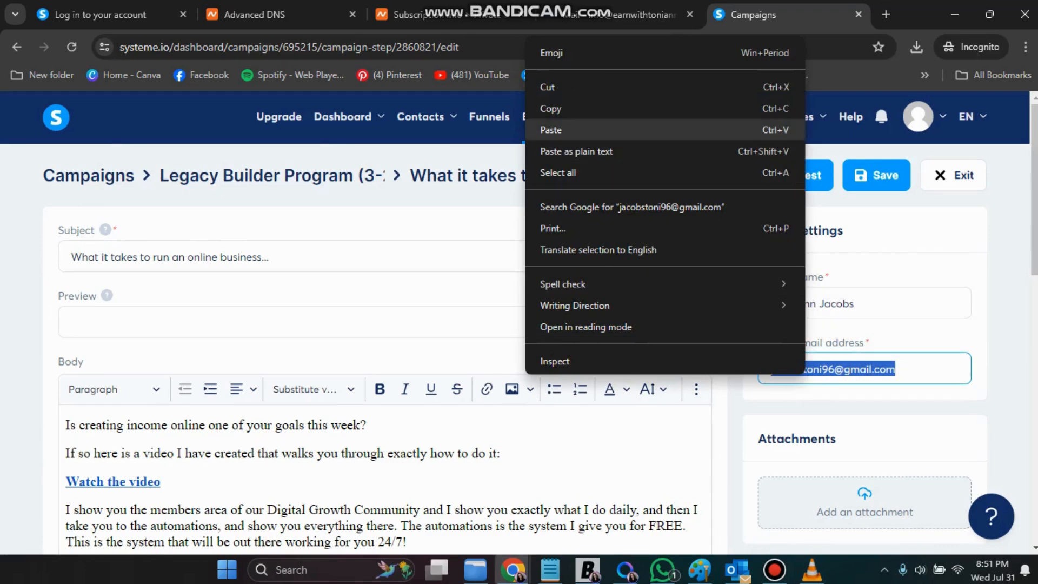
left_click(551, 130)
left_click(876, 176)
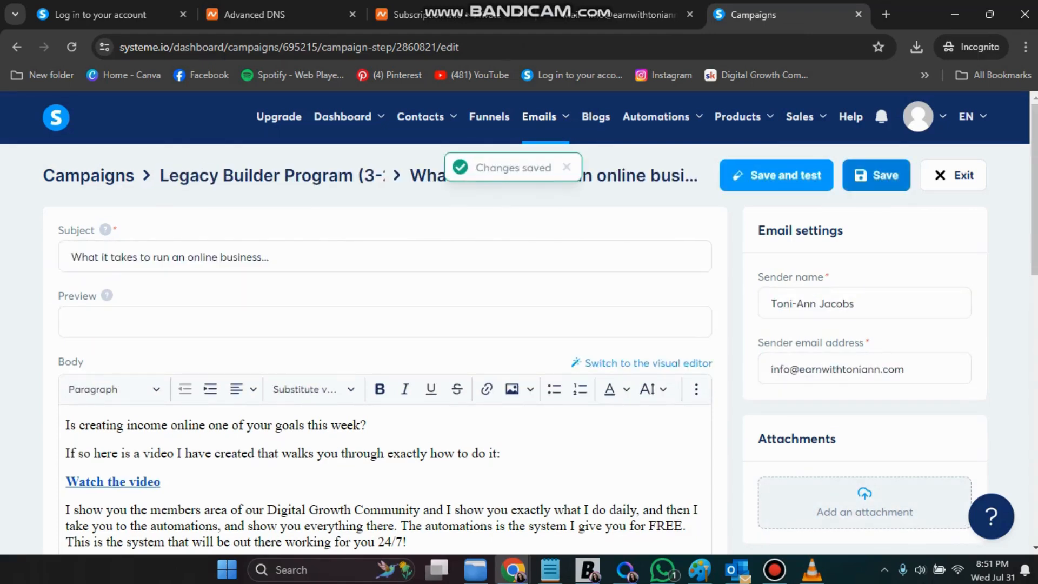
left_click(953, 175)
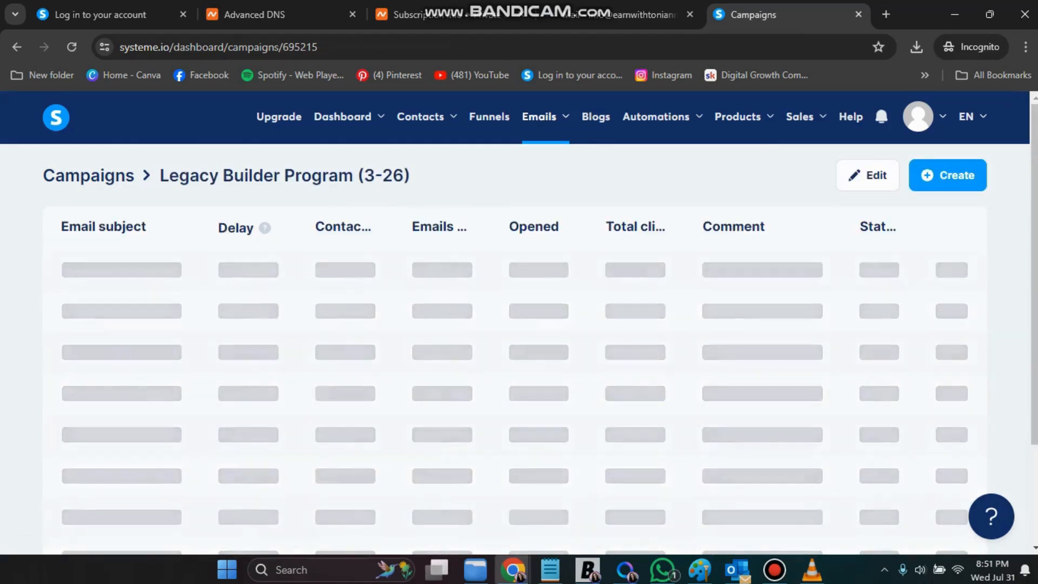
Set the 'Let me introduce myself...' email's sender to the custom-domain address and save it
left_click(119, 361)
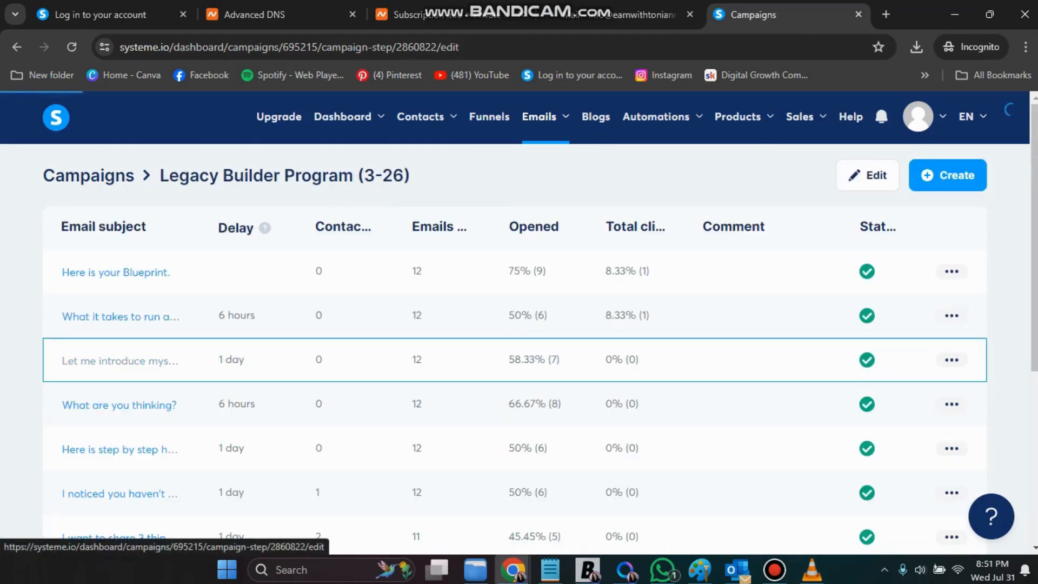
triple_click(858, 369)
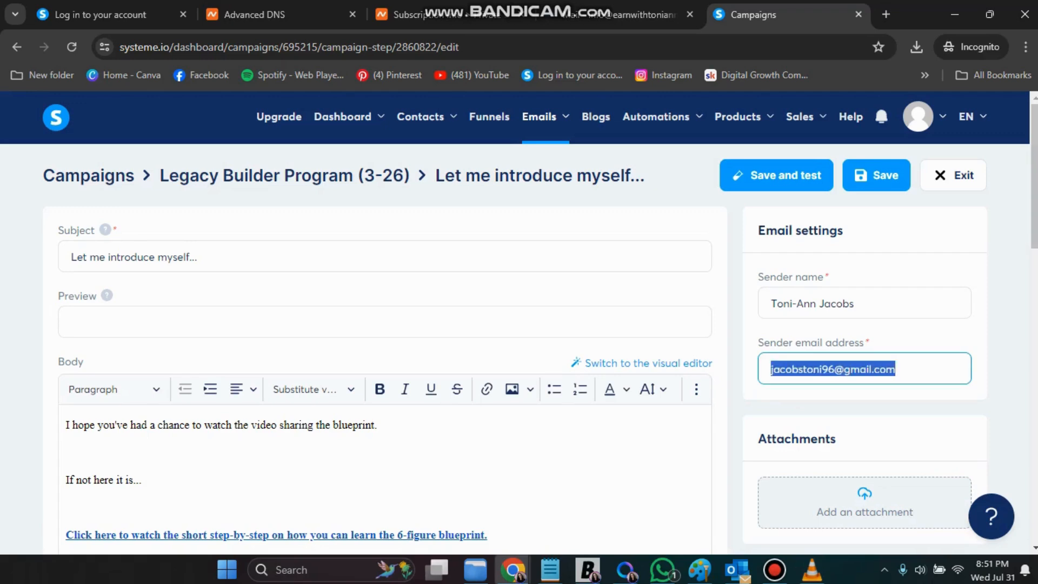
right_click(860, 373)
left_click(649, 167)
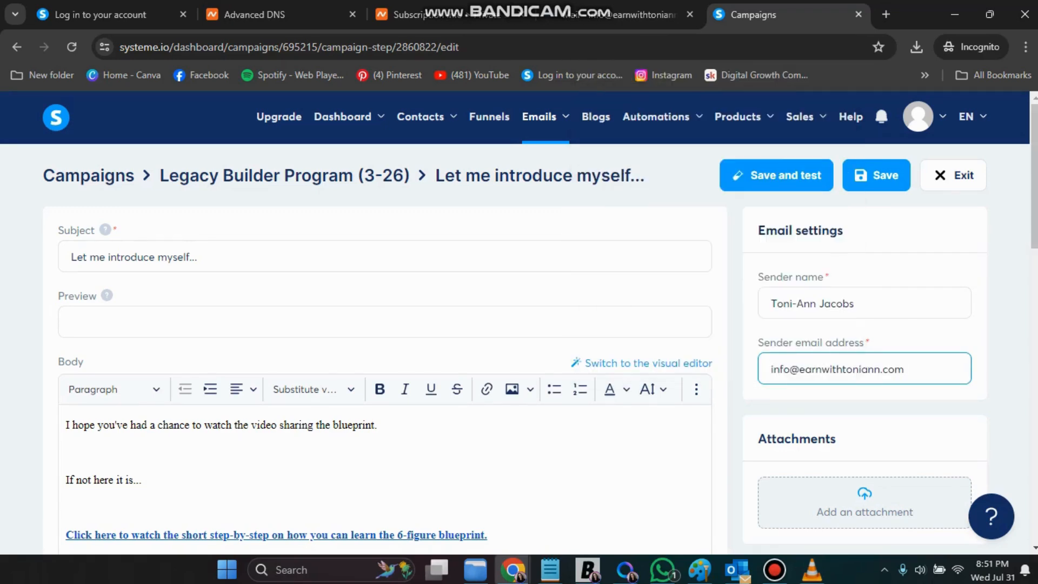
left_click(876, 175)
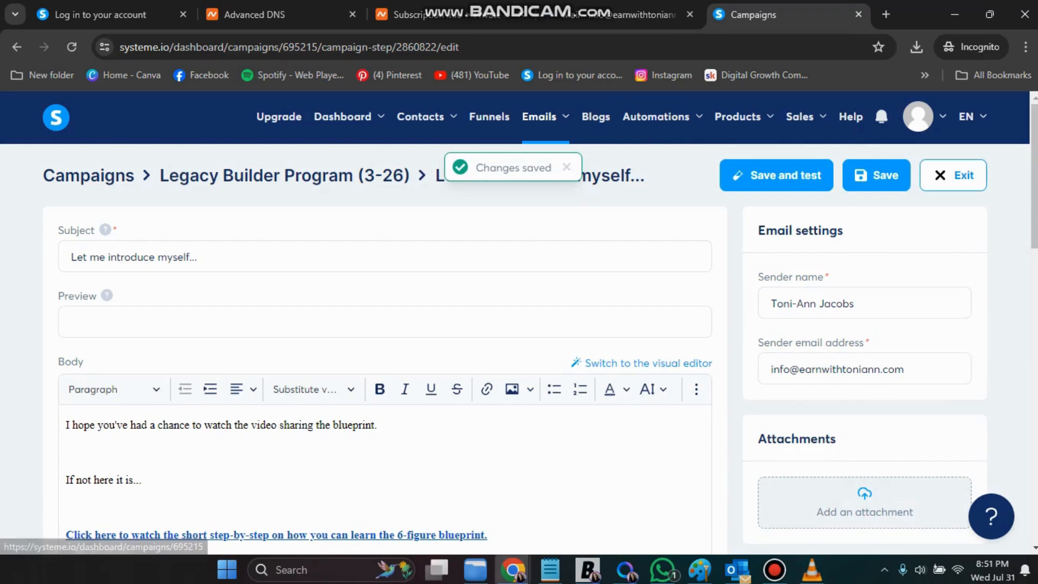
left_click(953, 175)
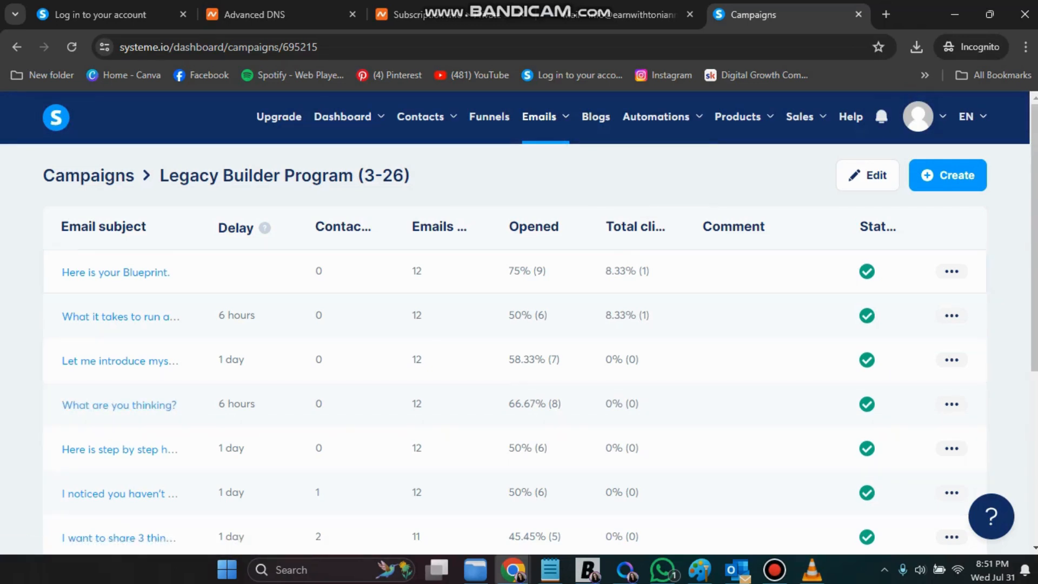
Set the 'What are you thinking?' email's sender to the custom-domain address and save it
left_click(119, 361)
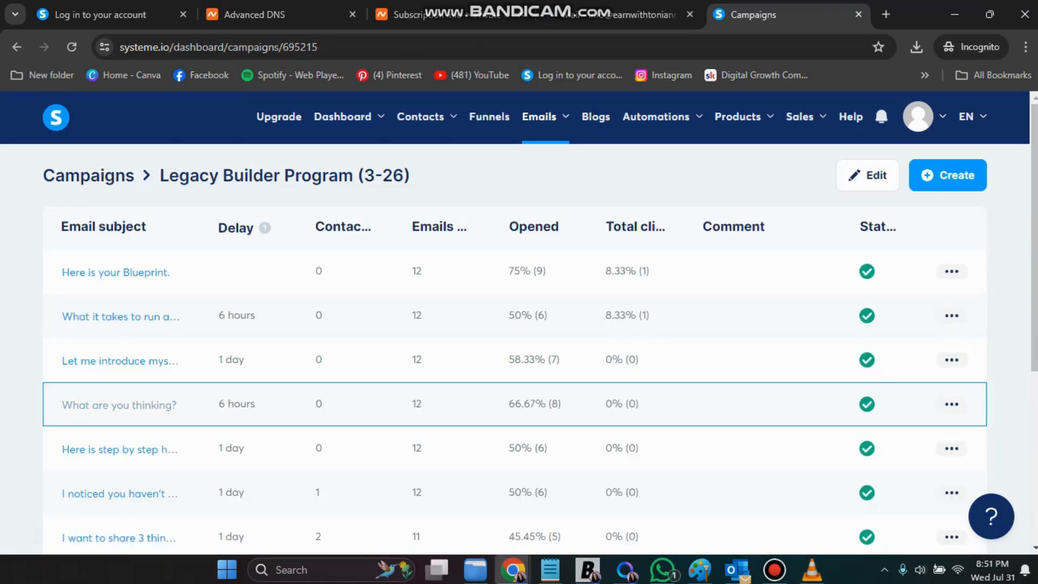
left_click(119, 405)
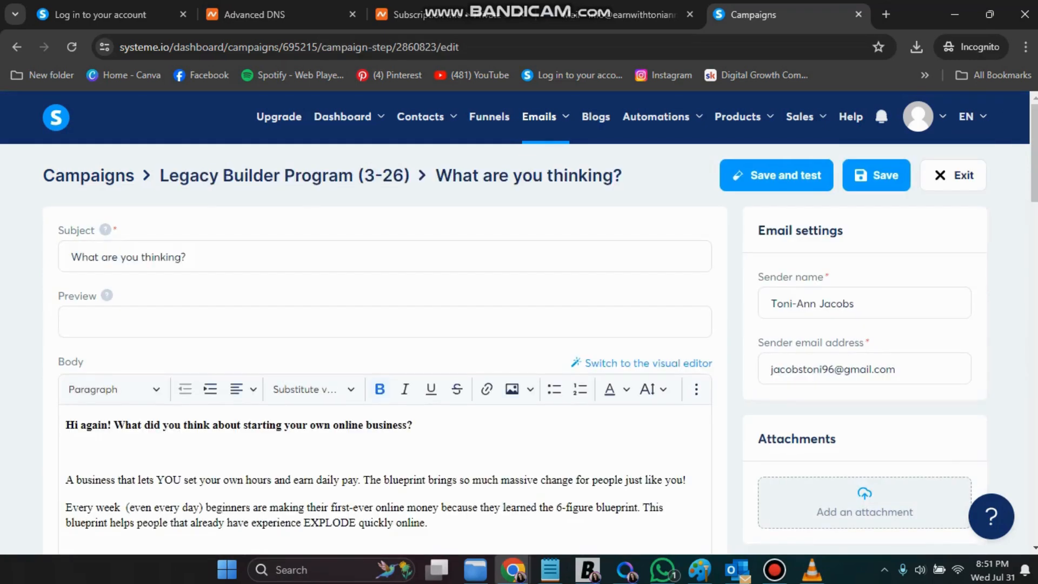
triple_click(834, 370)
right_click(835, 370)
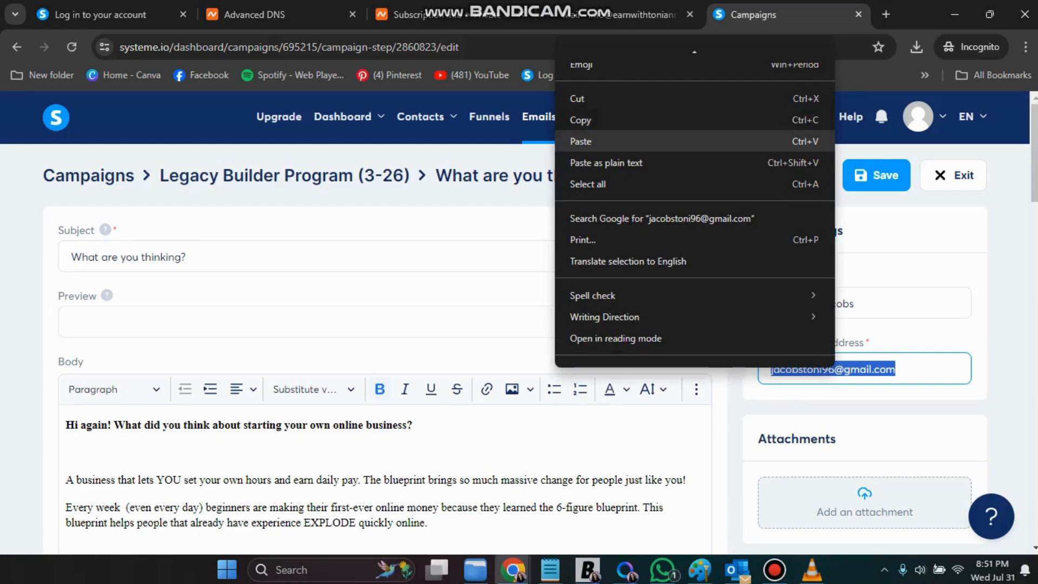
left_click(581, 141)
left_click(876, 175)
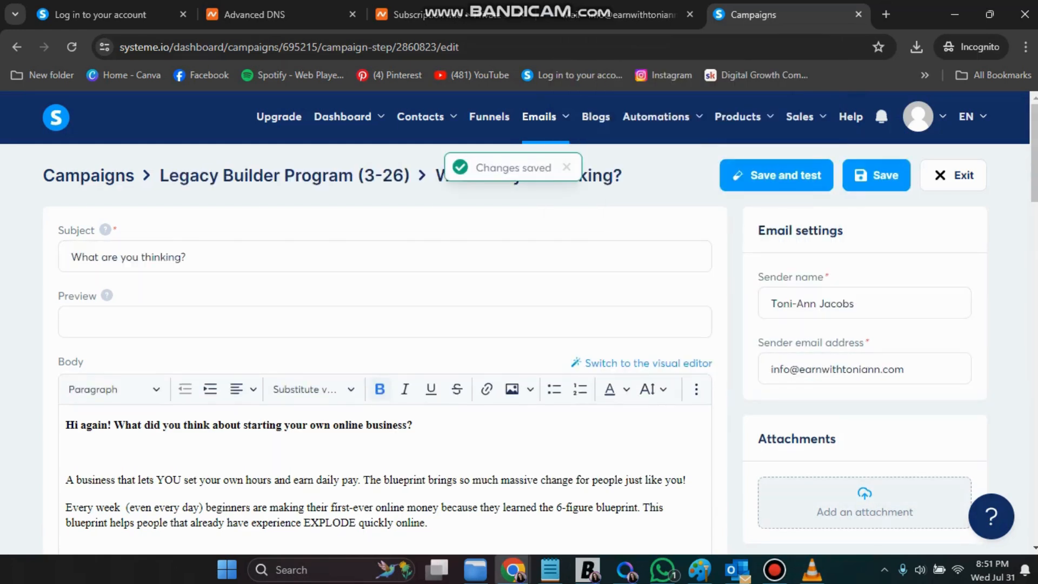